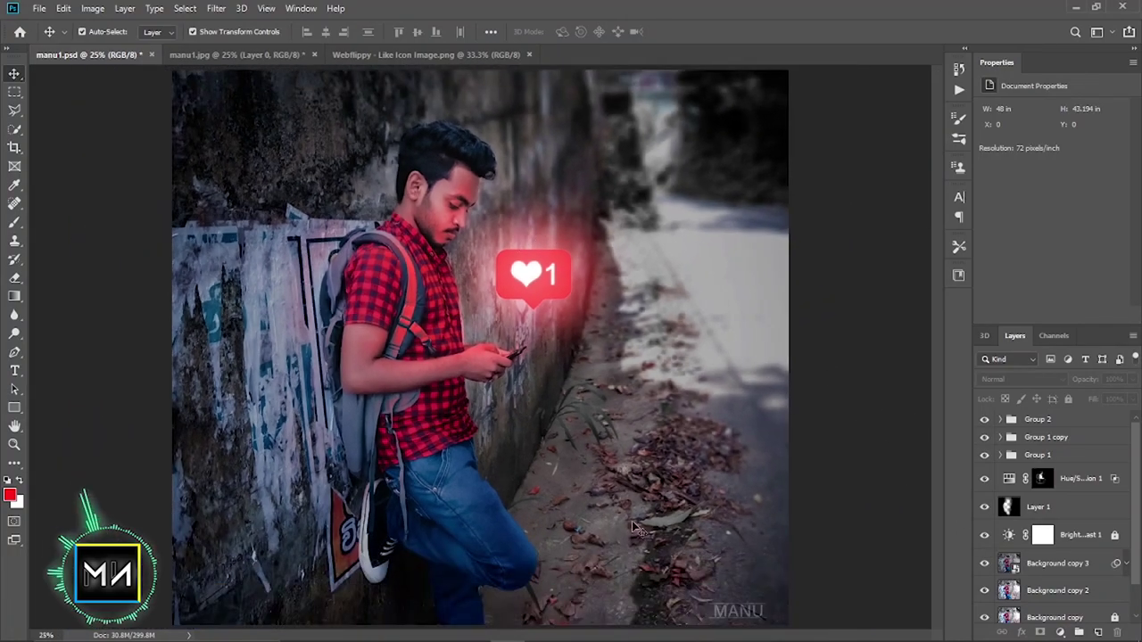
Switch to the original unedited manu1.jpg photo with its single Layer 0.
{"action": "left_click", "coordinate": [275, 55]}
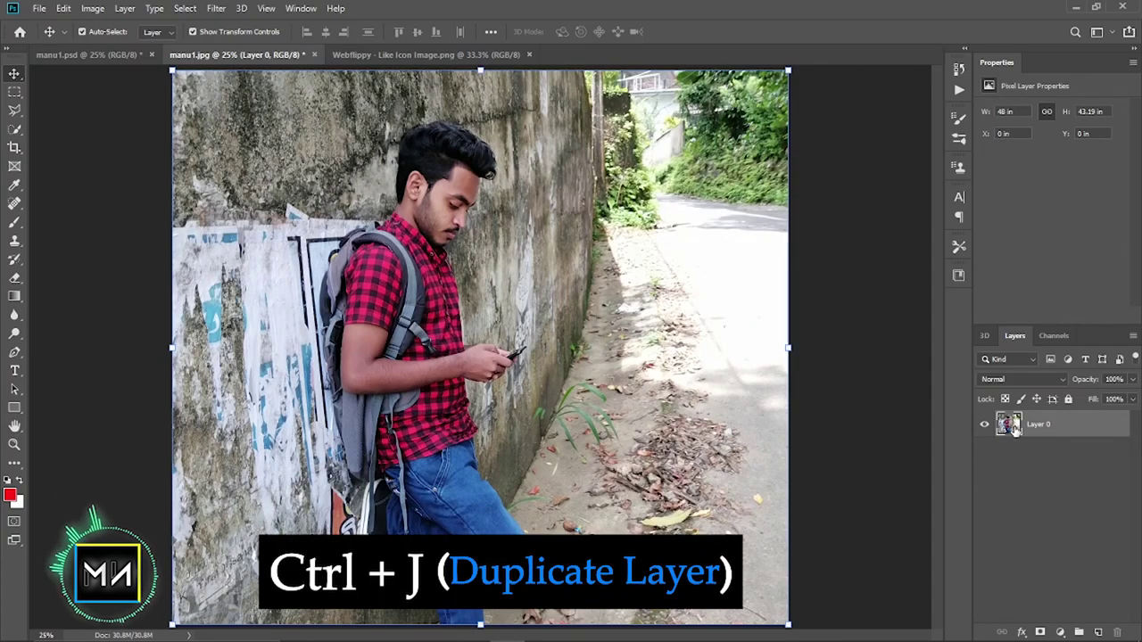
Duplicate the photo layer and bring up the Camera Raw Filter on the copy.
{"action": "key", "text": "ctrl+j"}
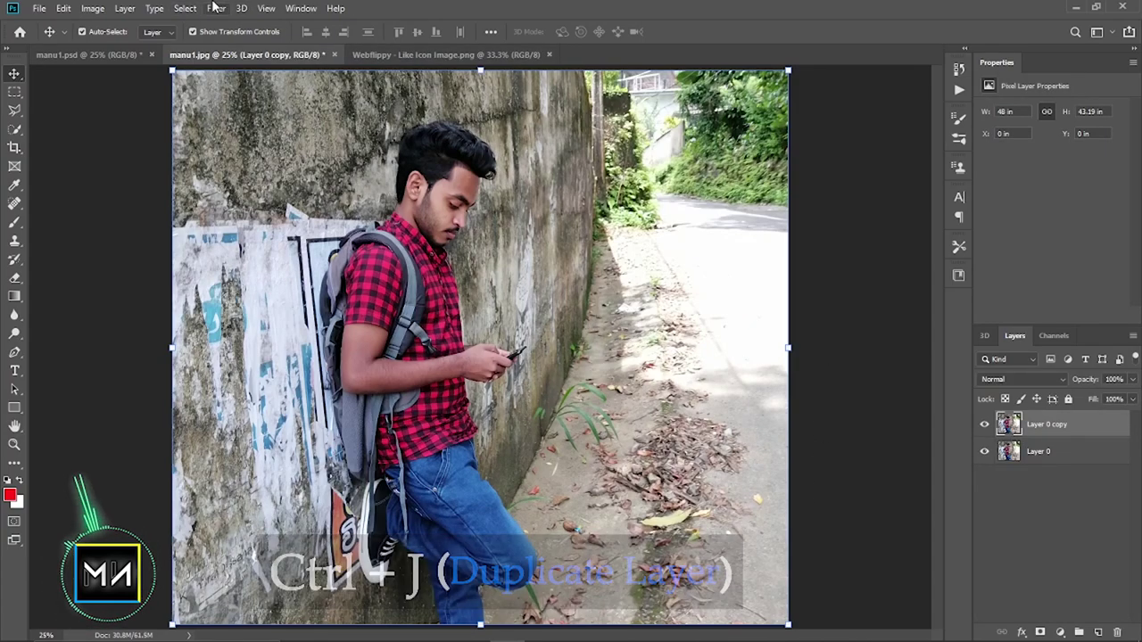
{"action": "left_click", "coordinate": [216, 8]}
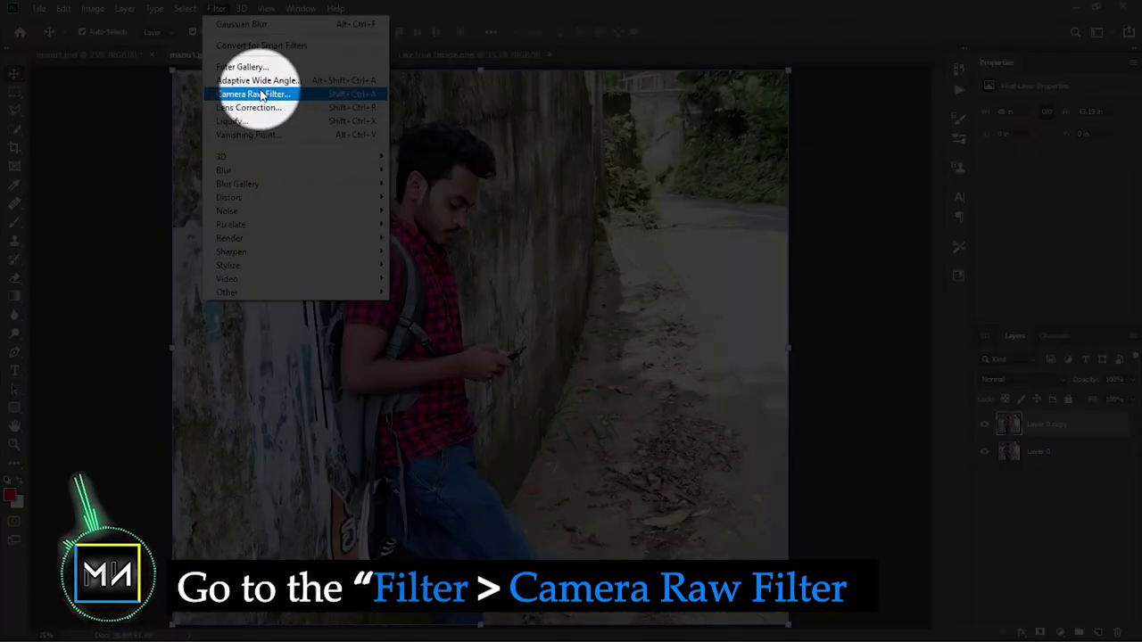
{"action": "left_click", "coordinate": [264, 95]}
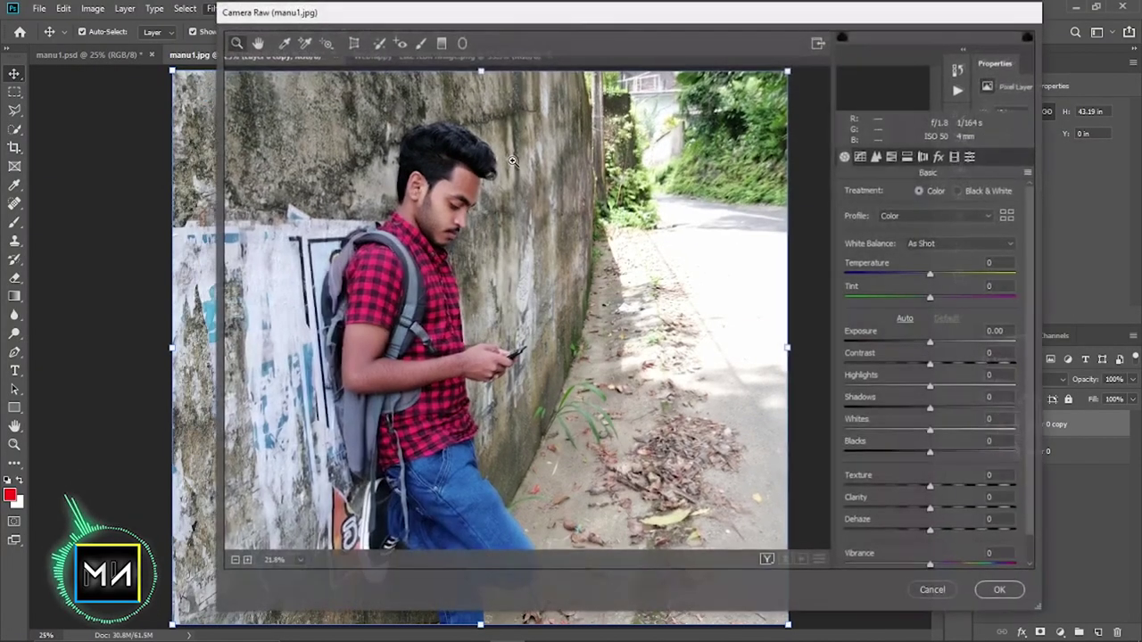
Set Basic to Vibrance +59, Texture -8, Clarity -15, Blacks +56, Whites +43, Highlights -38, Contrast +14.
{"action": "scroll", "coordinate": [937, 505], "scroll_direction": "down", "scroll_amount": 1}
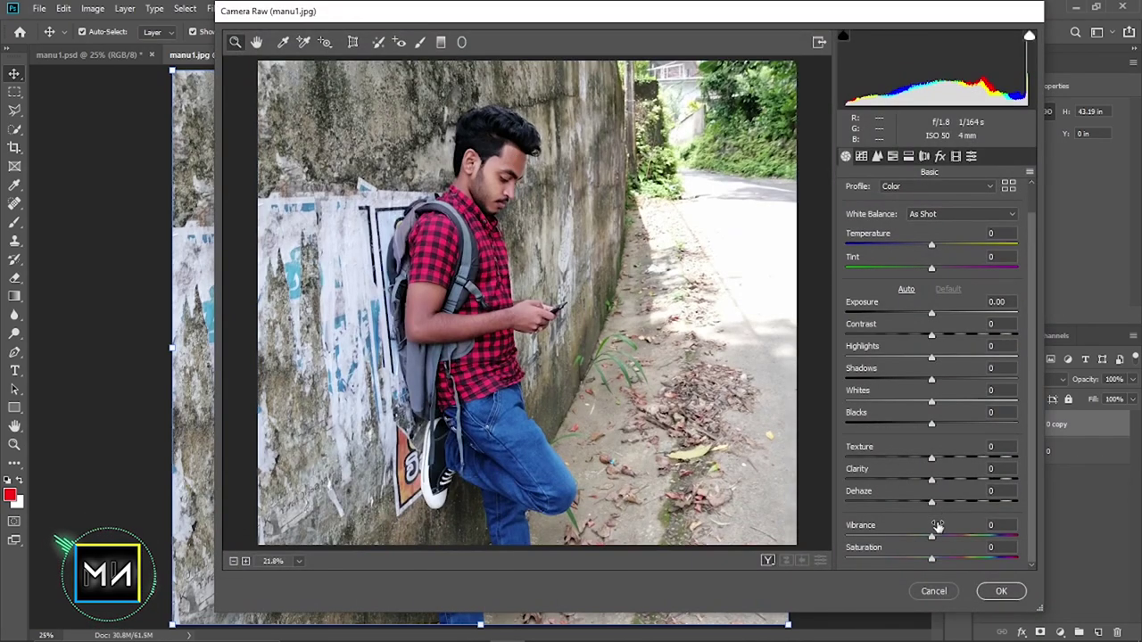
{"action": "left_click_drag", "start_coordinate": [937, 526], "coordinate": [982, 531]}
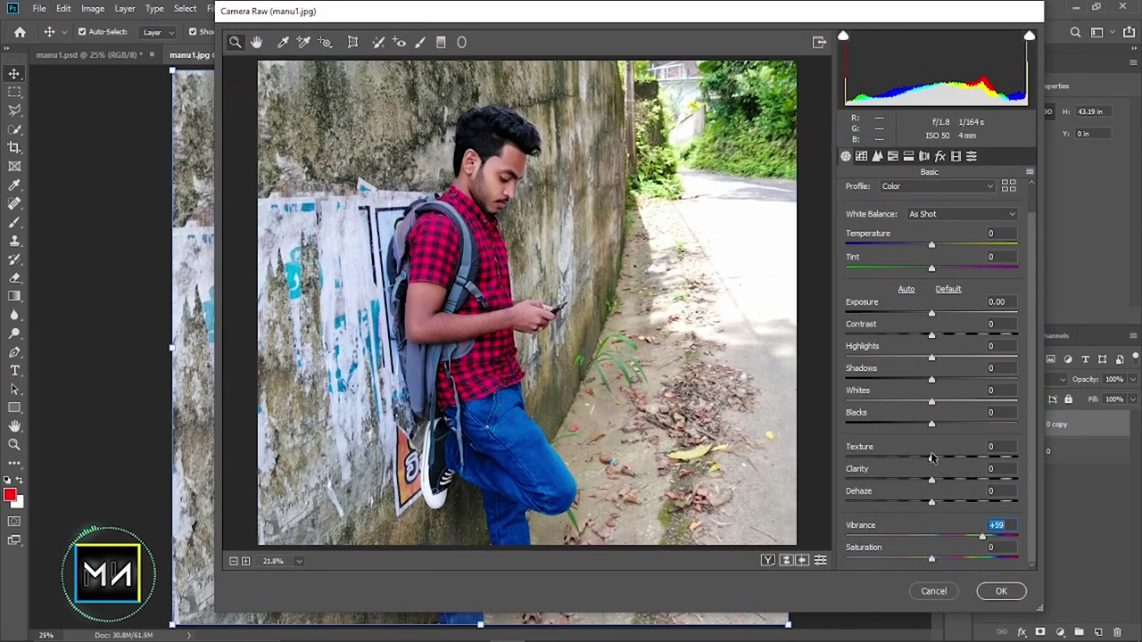
{"action": "mouse_move", "coordinate": [927, 475]}
{"action": "left_mouse_down"}
{"action": "mouse_move", "coordinate": [913, 477]}
{"action": "mouse_move", "coordinate": [928, 461]}
{"action": "mouse_move", "coordinate": [923, 478]}
{"action": "left_mouse_up"}
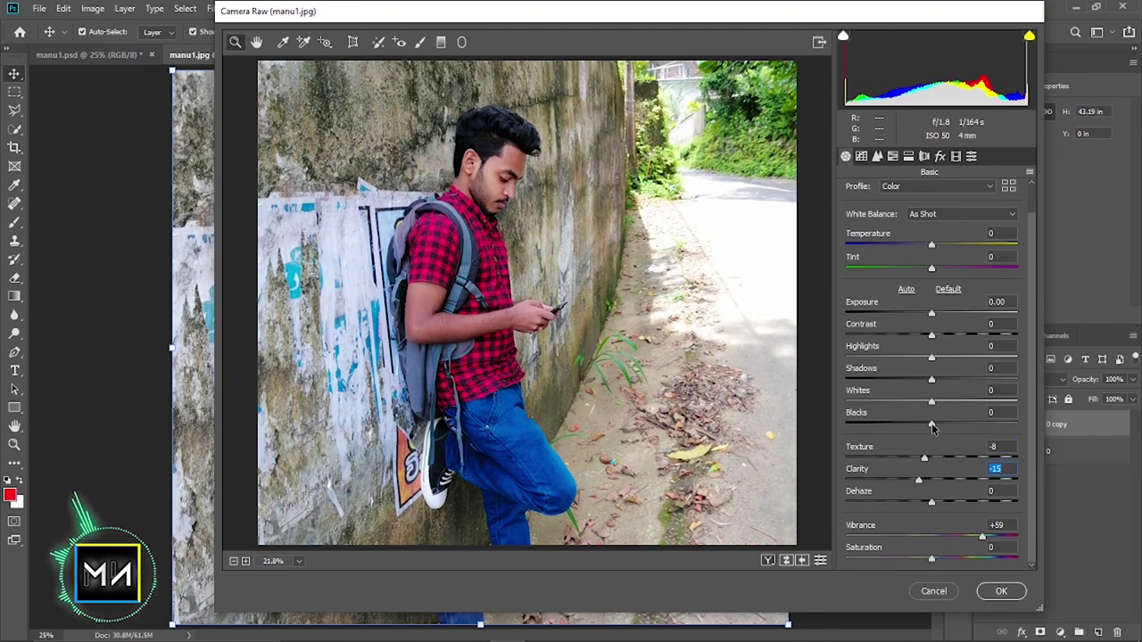
{"action": "left_click_drag", "start_coordinate": [931, 425], "coordinate": [980, 424]}
{"action": "mouse_move", "coordinate": [938, 392]}
{"action": "left_mouse_down"}
{"action": "mouse_move", "coordinate": [969, 398]}
{"action": "mouse_move", "coordinate": [950, 372]}
{"action": "mouse_move", "coordinate": [902, 357]}
{"action": "left_mouse_up"}
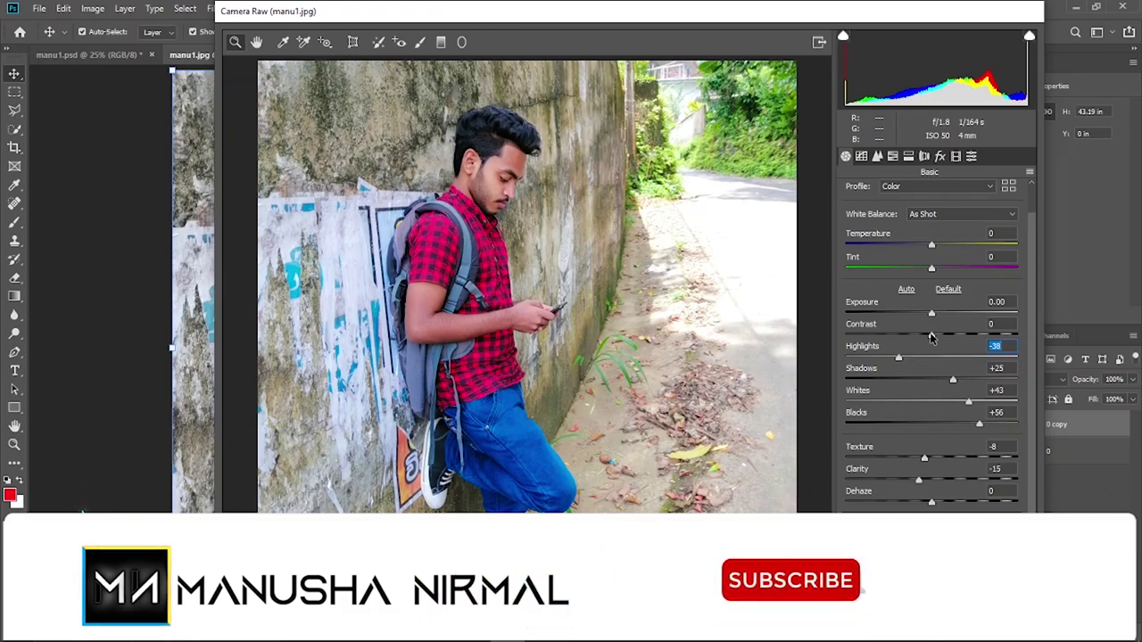
{"action": "left_click_drag", "start_coordinate": [902, 357], "coordinate": [944, 336]}
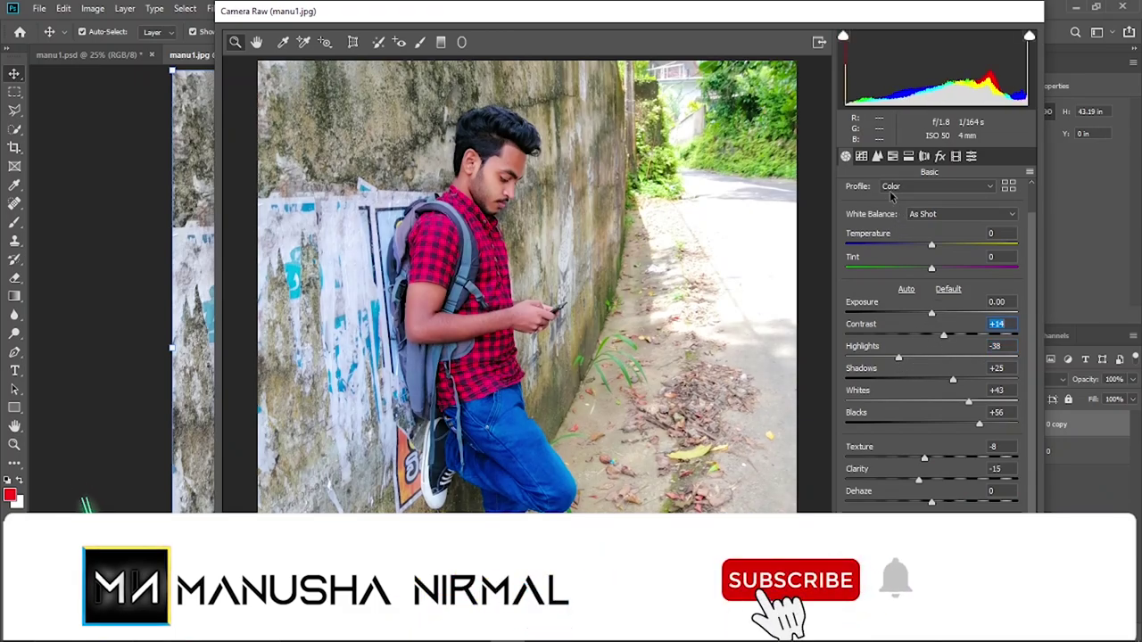
{"action": "left_click", "coordinate": [861, 157]}
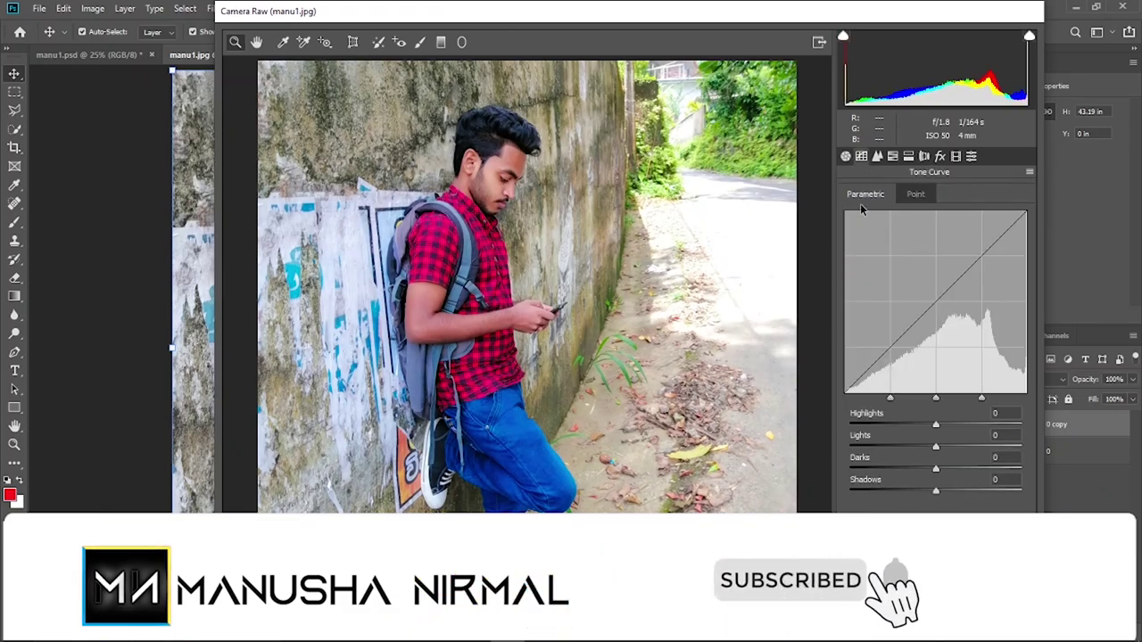
{"action": "left_click", "coordinate": [846, 156]}
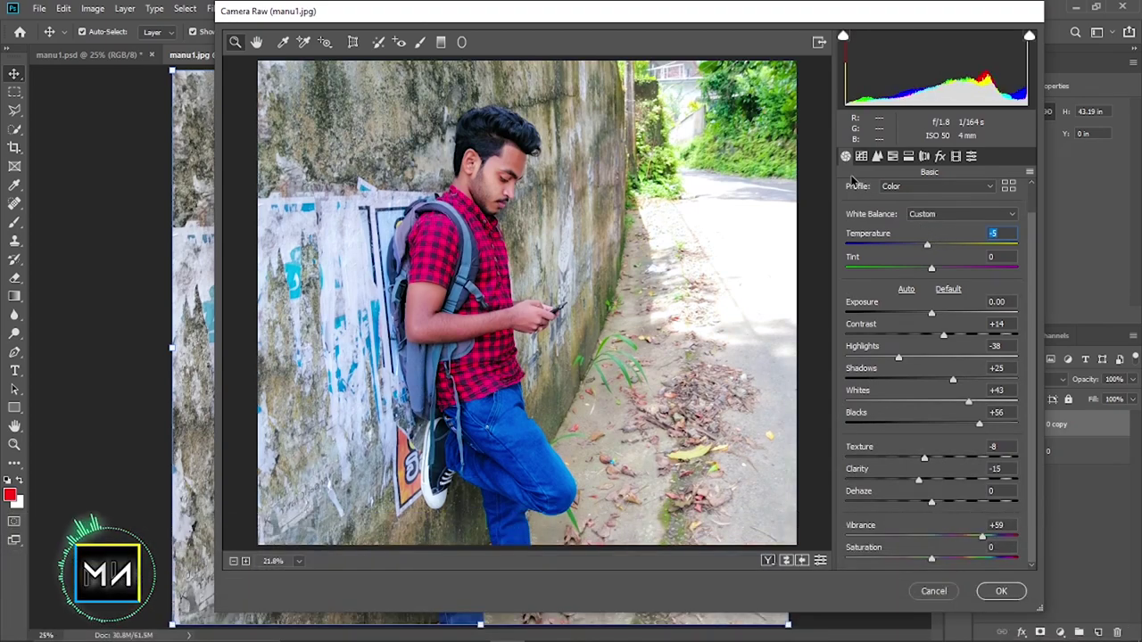
Set the parametric tone curve to Highlights -28, Lights +27, Darks -27, Shadows +10.
{"action": "left_click", "coordinate": [861, 156]}
{"action": "mouse_move", "coordinate": [936, 424]}
{"action": "left_mouse_down"}
{"action": "mouse_move", "coordinate": [905, 413]}
{"action": "mouse_move", "coordinate": [919, 444]}
{"action": "mouse_move", "coordinate": [906, 443]}
{"action": "mouse_move", "coordinate": [913, 469]}
{"action": "mouse_move", "coordinate": [948, 449]}
{"action": "mouse_move", "coordinate": [960, 458]}
{"action": "mouse_move", "coordinate": [948, 479]}
{"action": "left_mouse_up"}
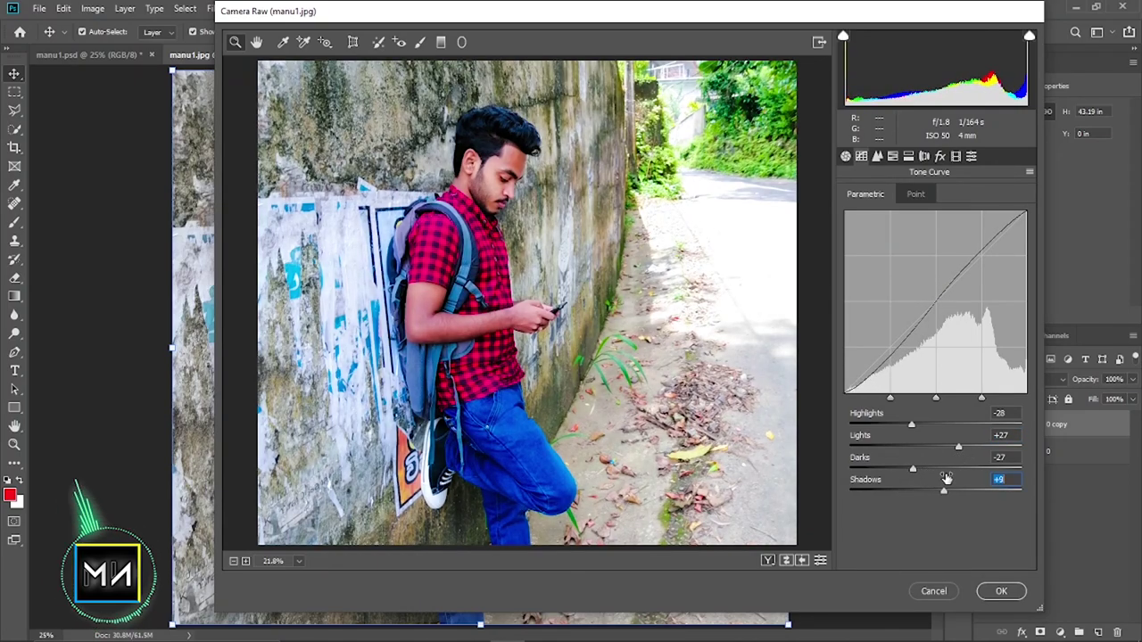
{"action": "left_click", "coordinate": [892, 156]}
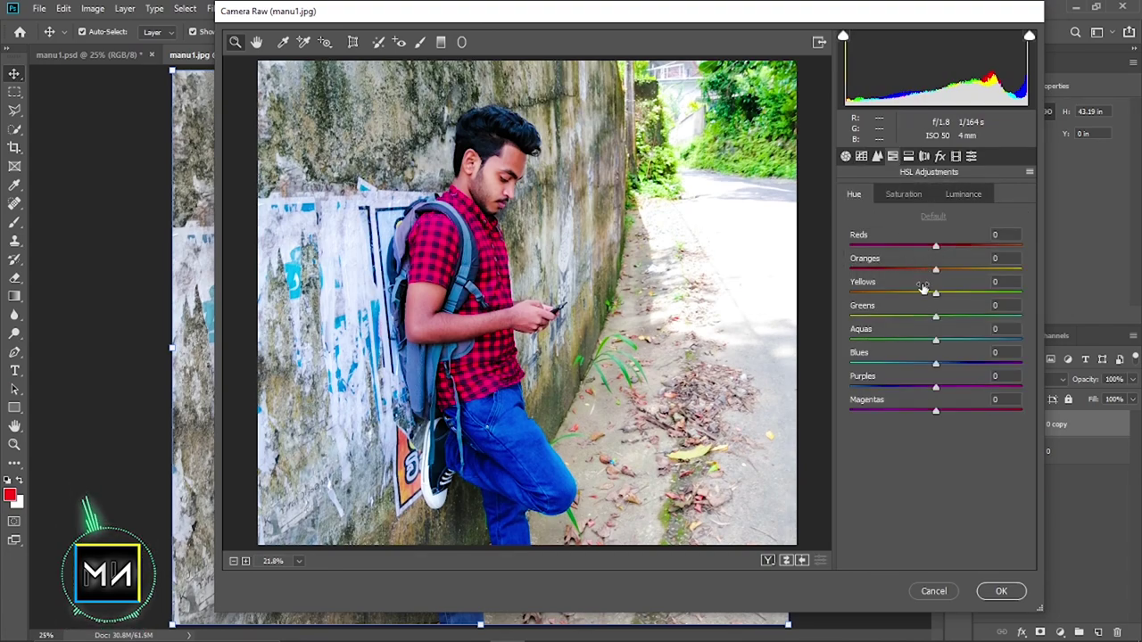
Set HSL saturation to Yellows, Greens, Aquas -100, Blues -18 and Reds +8.
{"action": "left_click", "coordinate": [899, 195]}
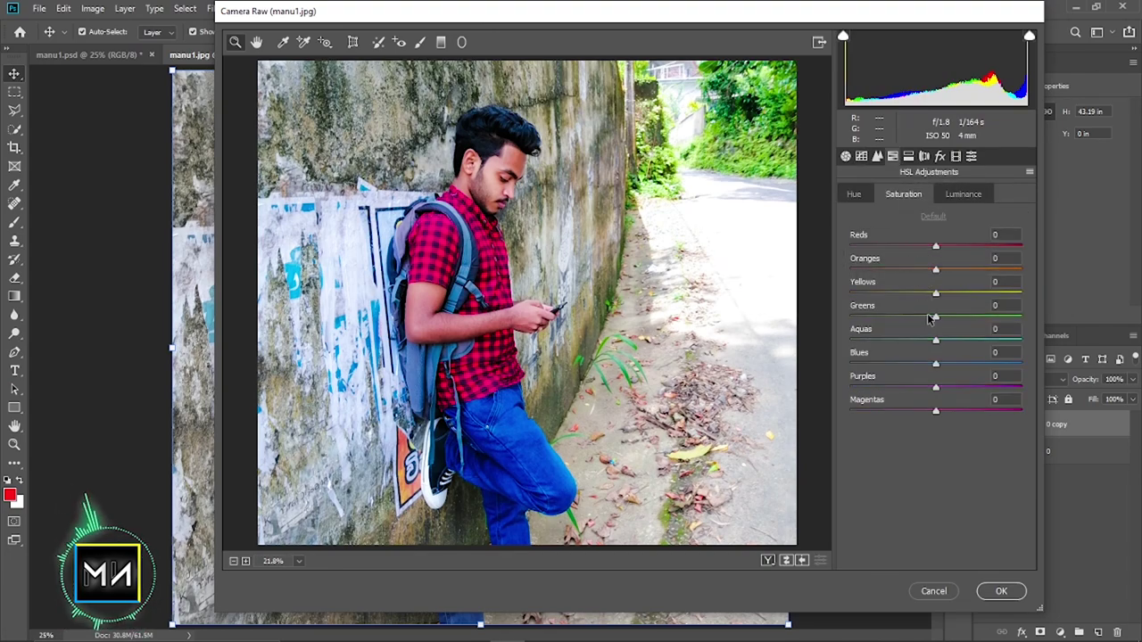
{"action": "left_click_drag", "start_coordinate": [935, 293], "coordinate": [848, 293]}
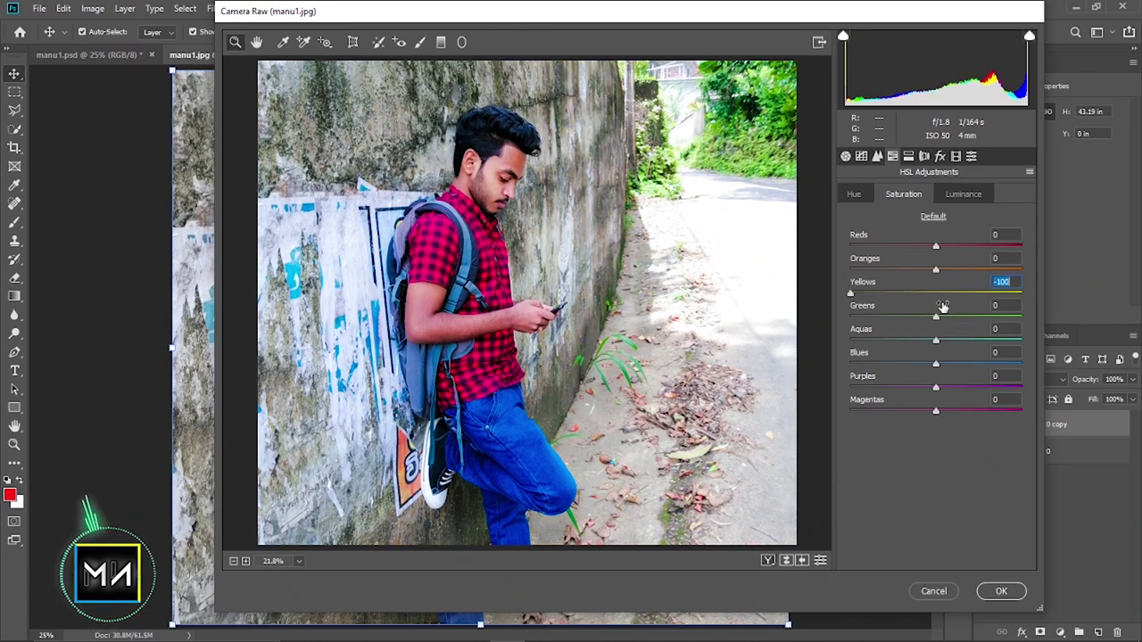
{"action": "left_click_drag", "start_coordinate": [935, 316], "coordinate": [847, 305]}
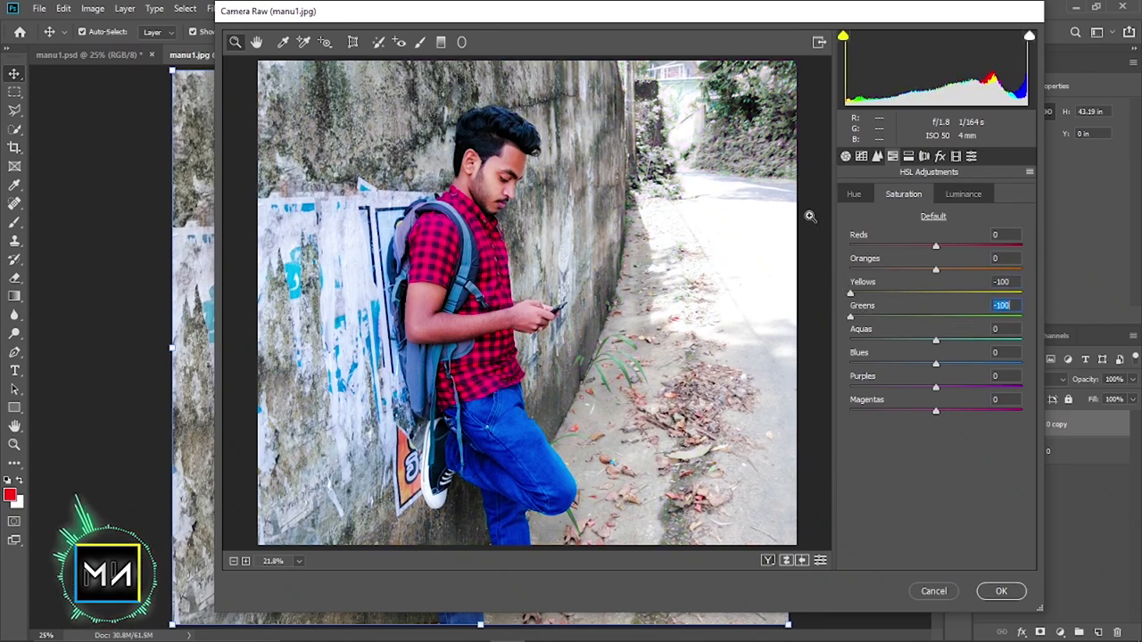
{"action": "left_click_drag", "start_coordinate": [925, 337], "coordinate": [901, 335]}
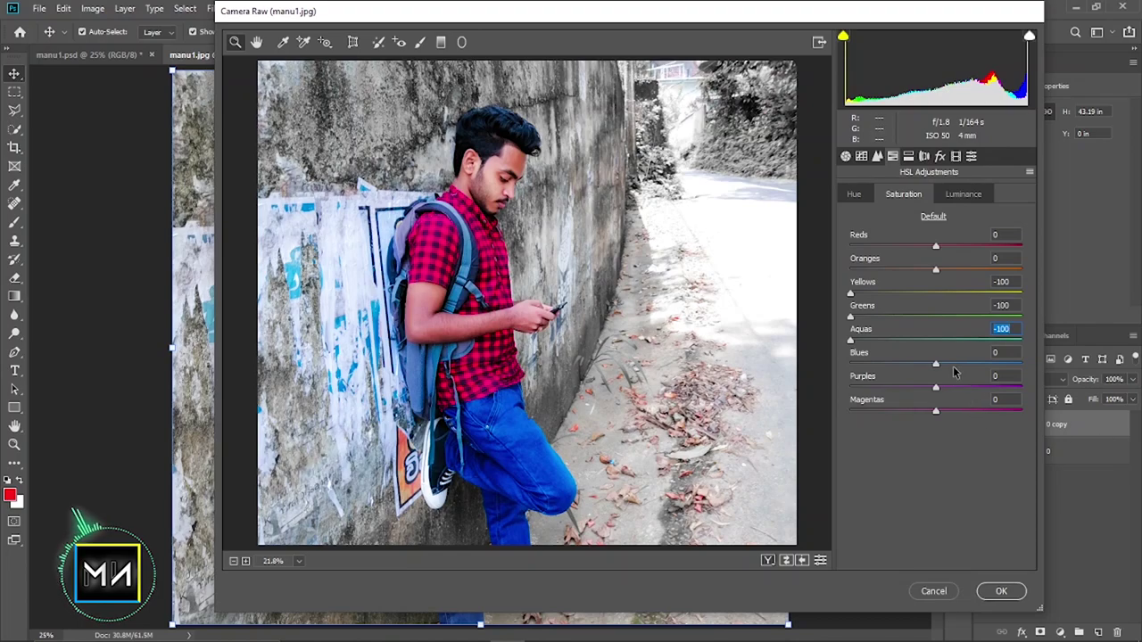
{"action": "left_click_drag", "start_coordinate": [932, 362], "coordinate": [928, 362]}
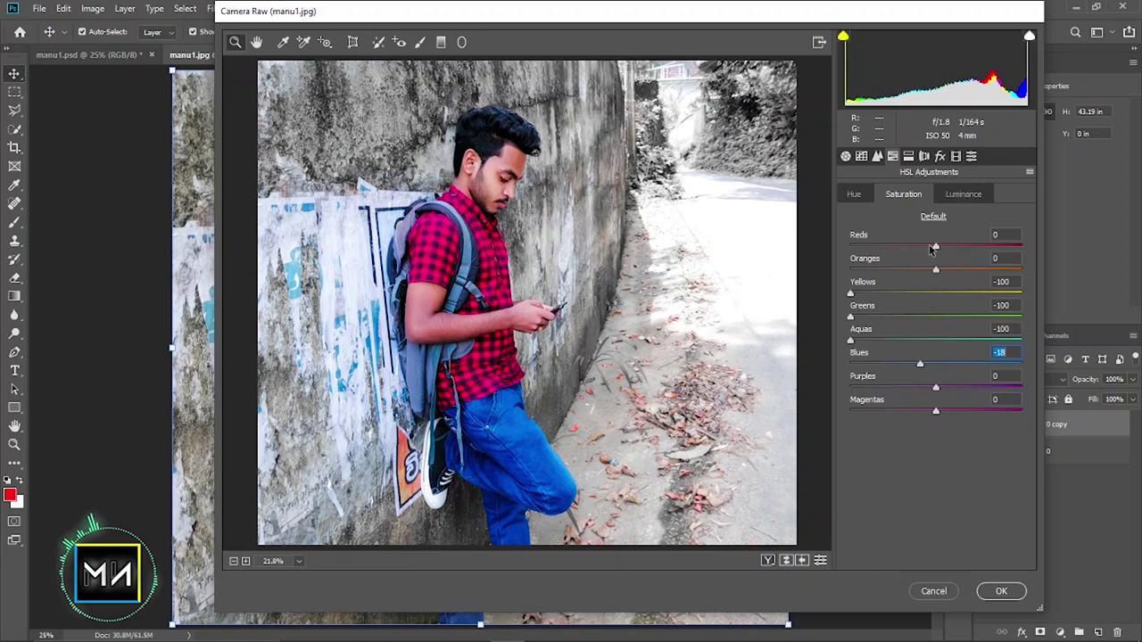
{"action": "left_click_drag", "start_coordinate": [934, 247], "coordinate": [941, 256]}
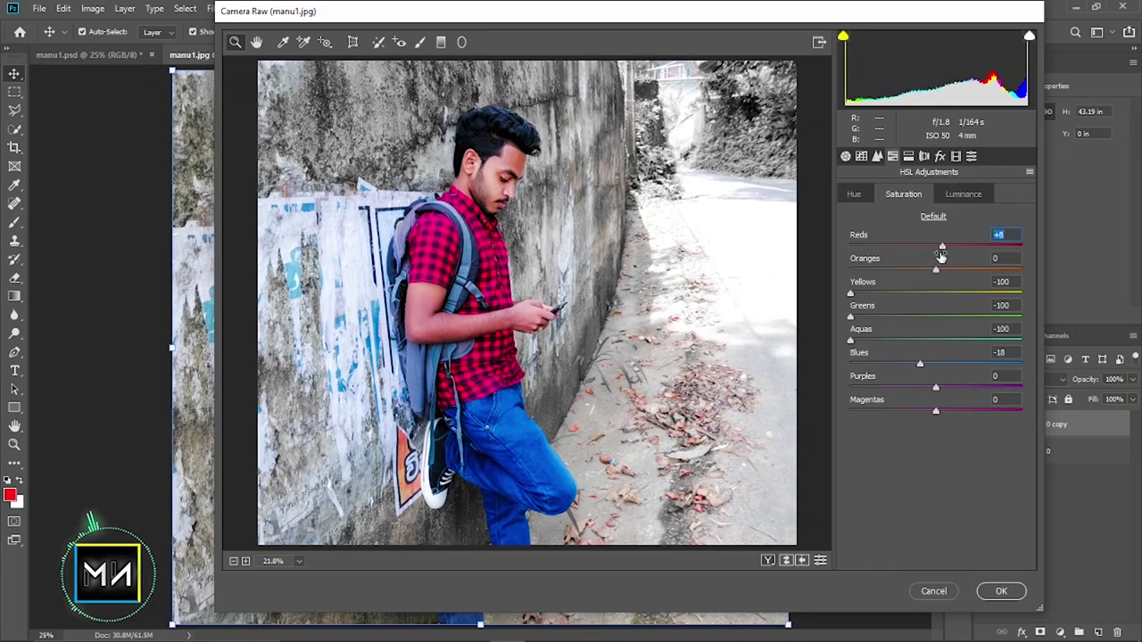
Raise HSL luminance of Reds to +28 and Oranges to +27.
{"action": "left_click", "coordinate": [965, 196]}
{"action": "mouse_move", "coordinate": [936, 245]}
{"action": "left_mouse_down"}
{"action": "mouse_move", "coordinate": [960, 255]}
{"action": "mouse_move", "coordinate": [958, 273]}
{"action": "left_mouse_up"}
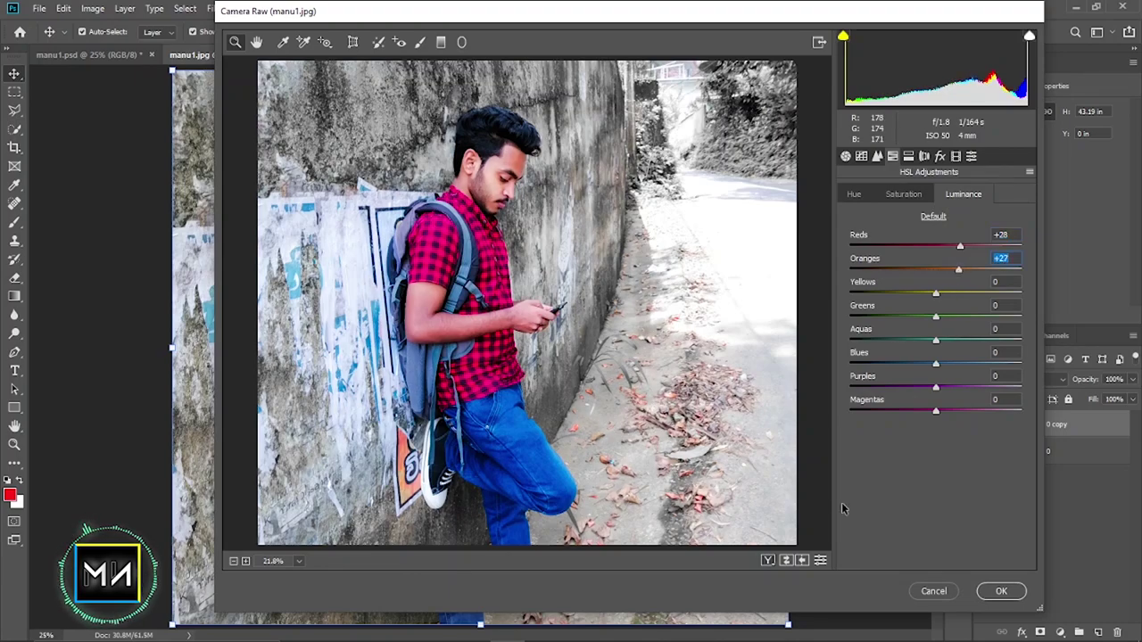
{"action": "left_click", "coordinate": [853, 193]}
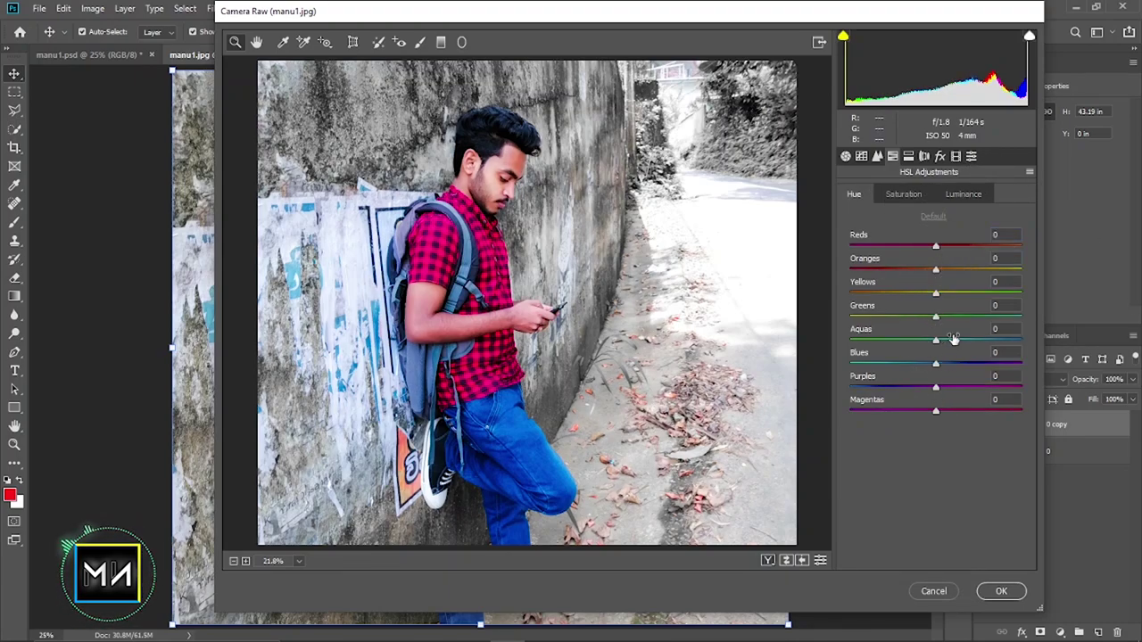
Add a post-crop vignette (Amount -57, Midpoint 53, Roundness +94, Feather 63) and apply the grade.
{"action": "left_click", "coordinate": [940, 156]}
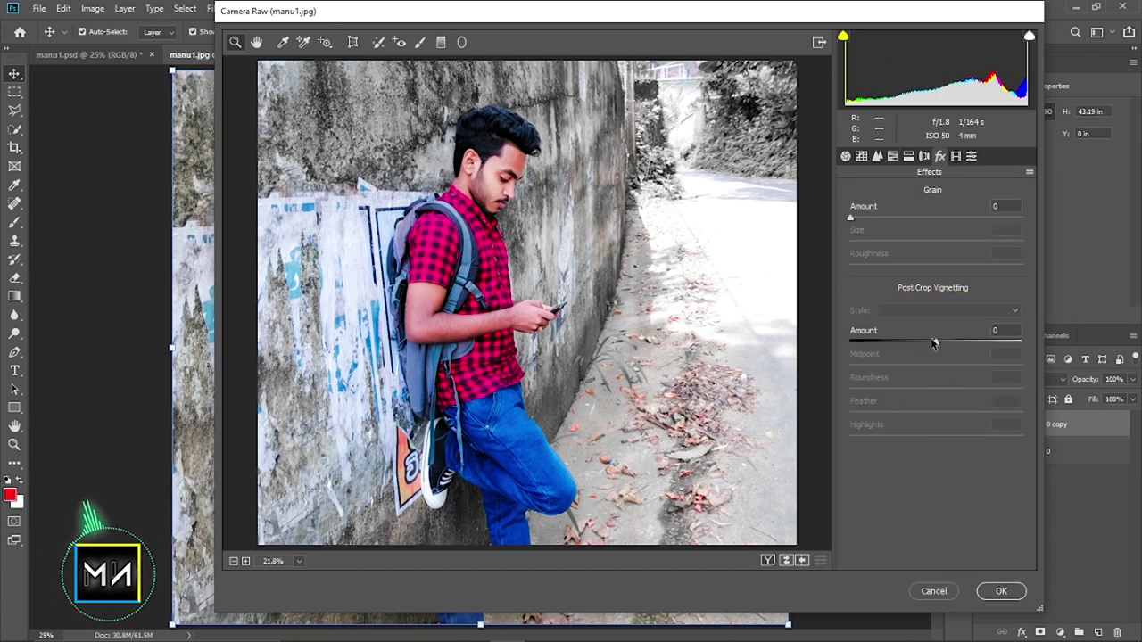
{"action": "left_click_drag", "start_coordinate": [934, 343], "coordinate": [896, 342]}
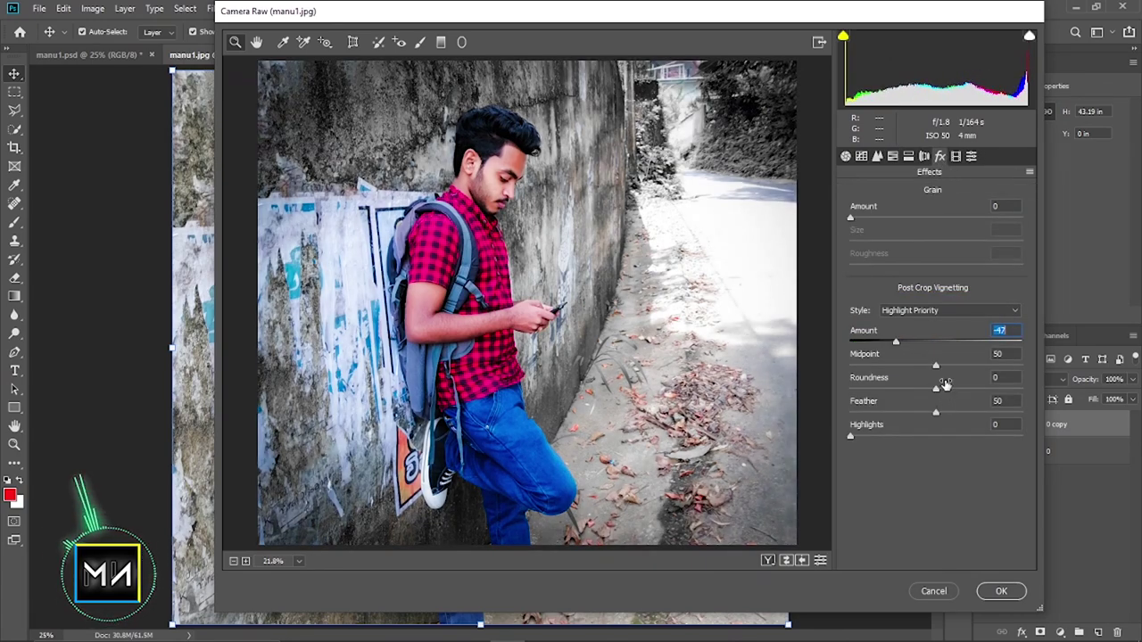
{"action": "left_click_drag", "start_coordinate": [945, 386], "coordinate": [994, 384]}
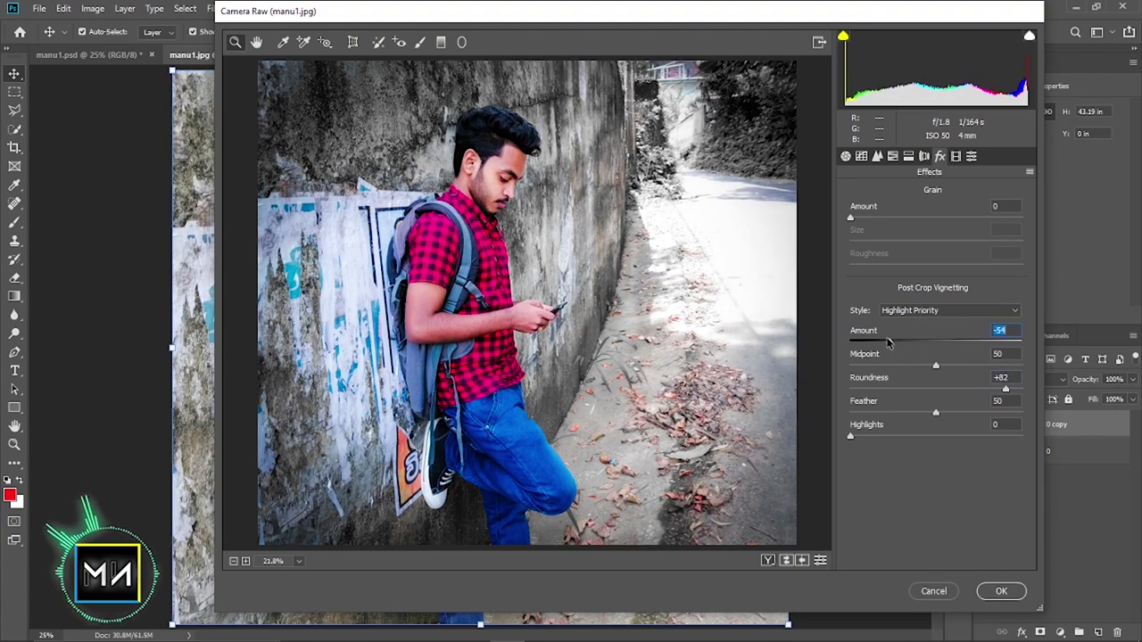
{"action": "left_click_drag", "start_coordinate": [896, 348], "coordinate": [940, 366]}
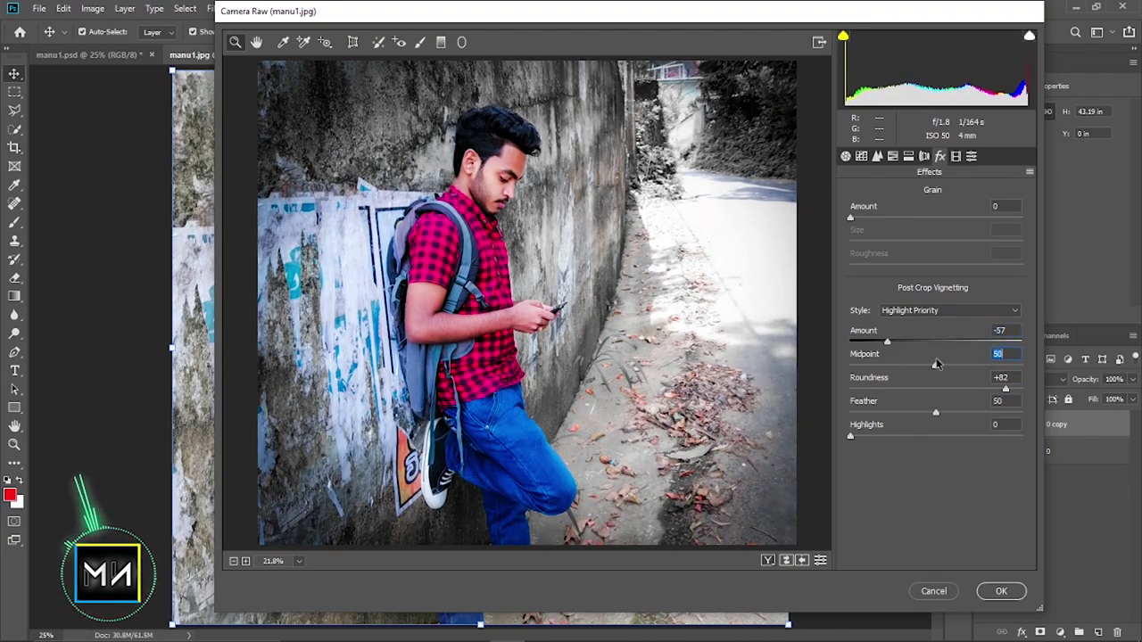
{"action": "mouse_move", "coordinate": [936, 412]}
{"action": "left_mouse_down"}
{"action": "mouse_move", "coordinate": [975, 402]}
{"action": "mouse_move", "coordinate": [947, 386]}
{"action": "left_mouse_up"}
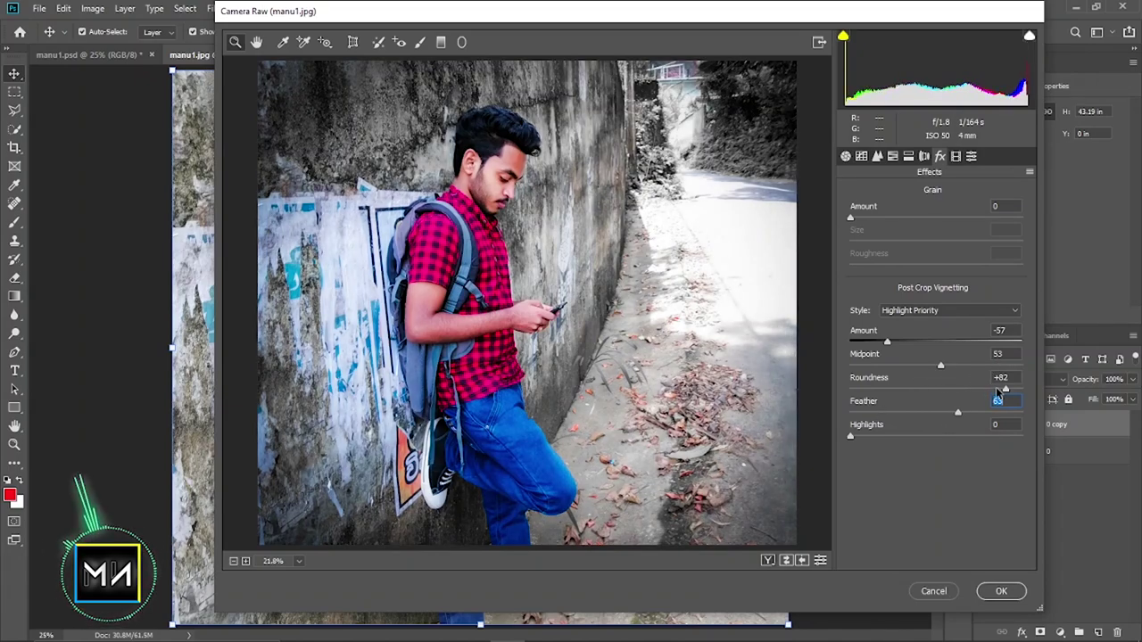
{"action": "left_click_drag", "start_coordinate": [1001, 389], "coordinate": [978, 390]}
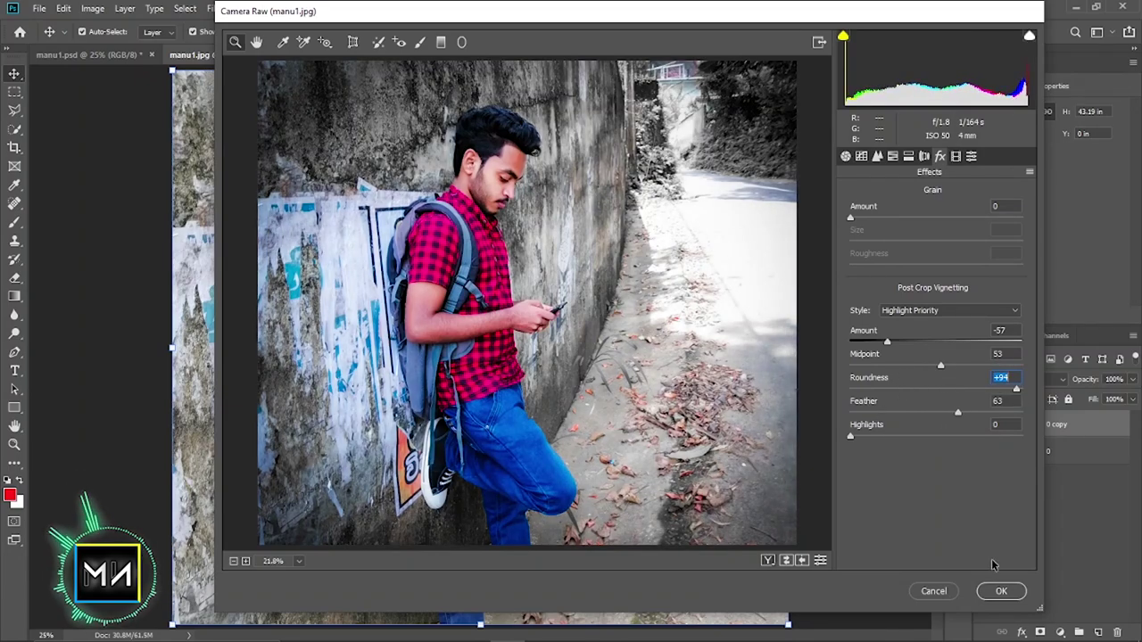
{"action": "left_click", "coordinate": [997, 593]}
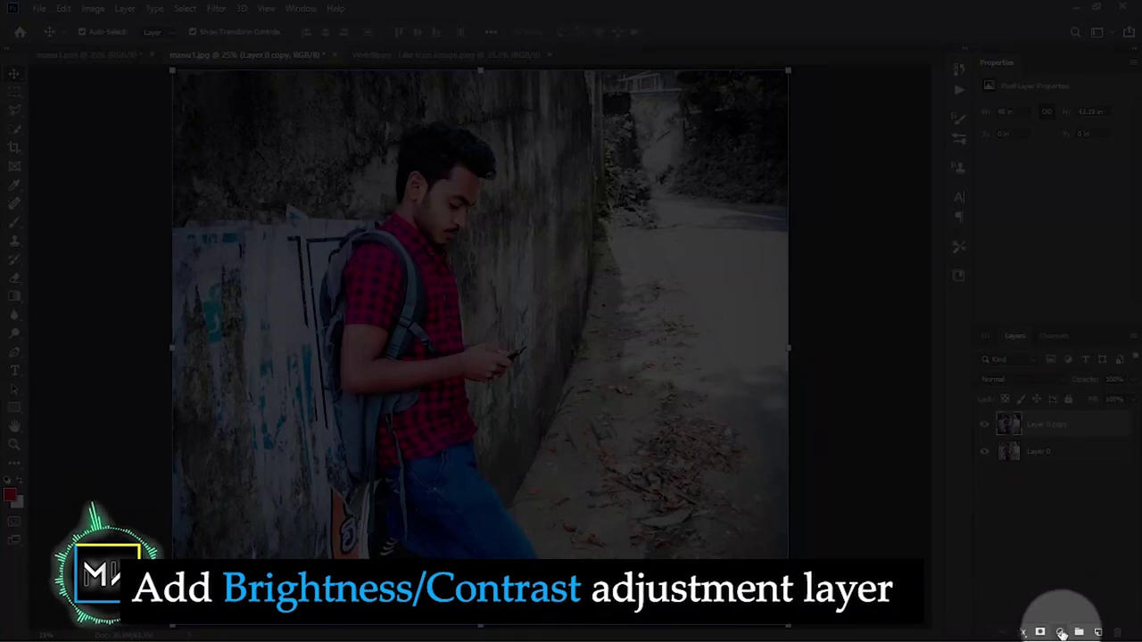
Add a Brightness/Contrast adjustment layer set to Brightness -29 and Contrast 16.
{"action": "left_click", "coordinate": [1061, 632]}
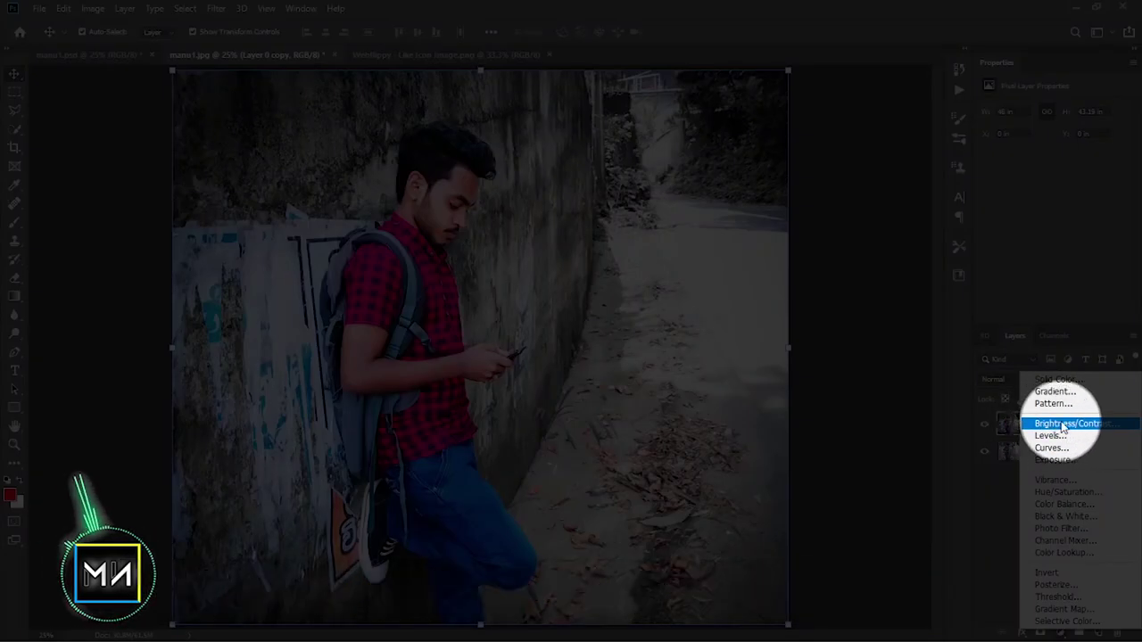
{"action": "left_click", "coordinate": [1053, 426]}
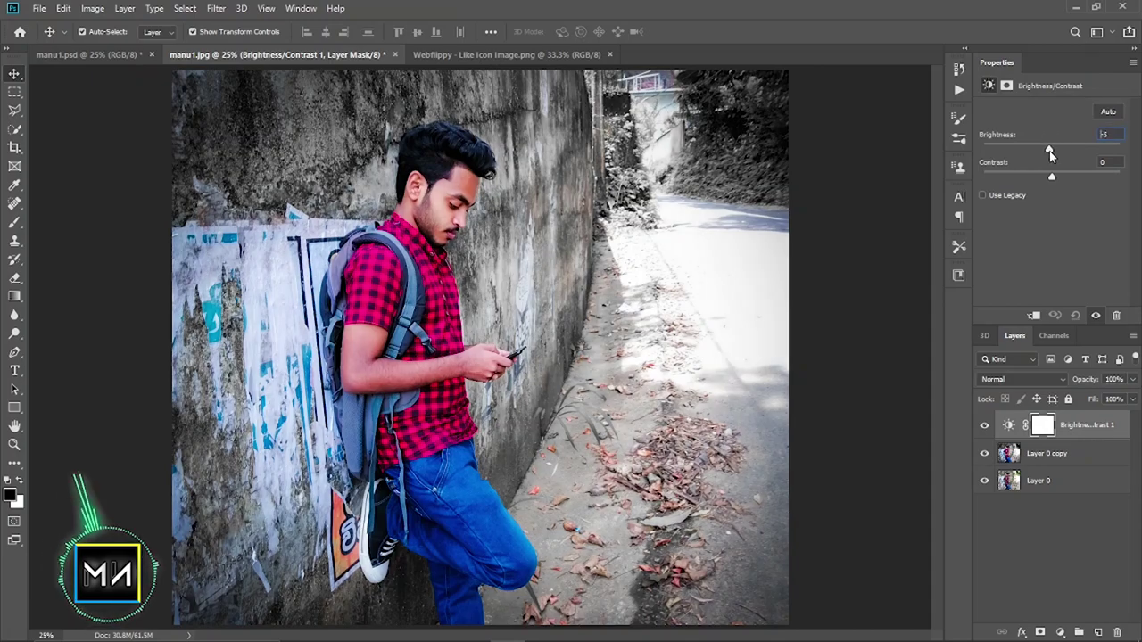
{"action": "left_click_drag", "start_coordinate": [1050, 150], "coordinate": [1037, 151]}
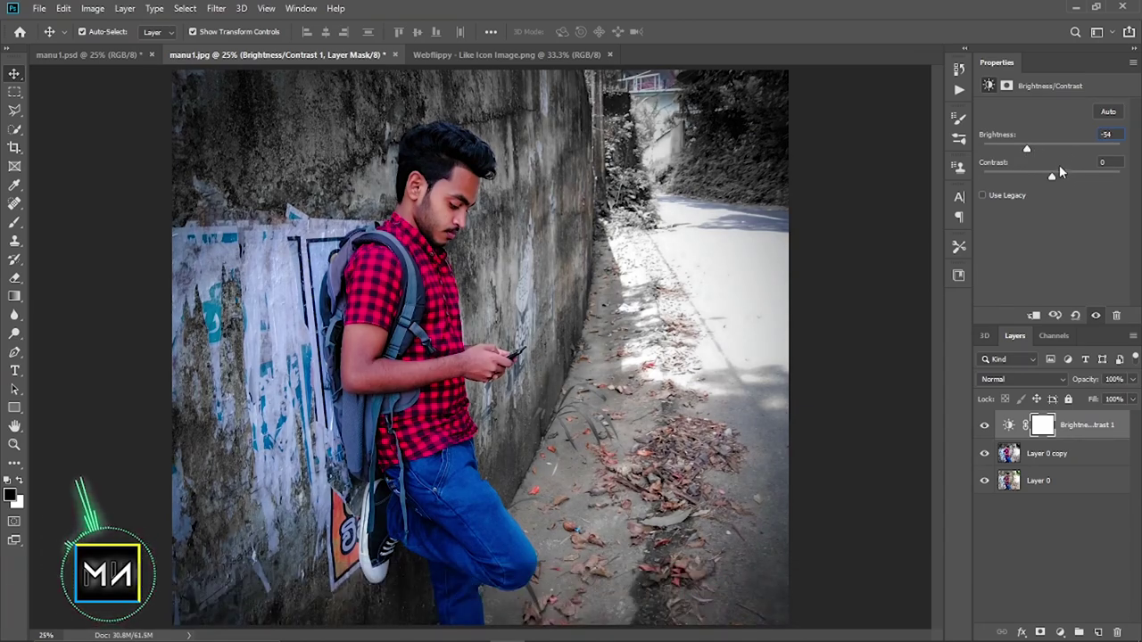
{"action": "mouse_move", "coordinate": [1052, 176]}
{"action": "left_mouse_down"}
{"action": "mouse_move", "coordinate": [1035, 179]}
{"action": "mouse_move", "coordinate": [1063, 188]}
{"action": "left_mouse_up"}
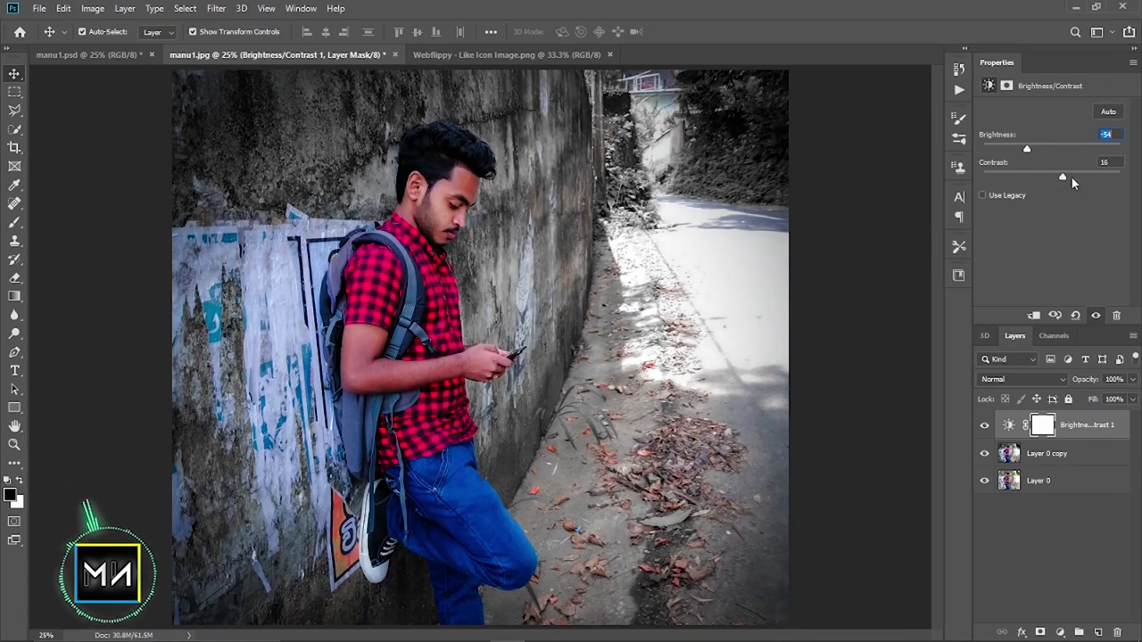
{"action": "left_click_drag", "start_coordinate": [1026, 150], "coordinate": [1035, 150]}
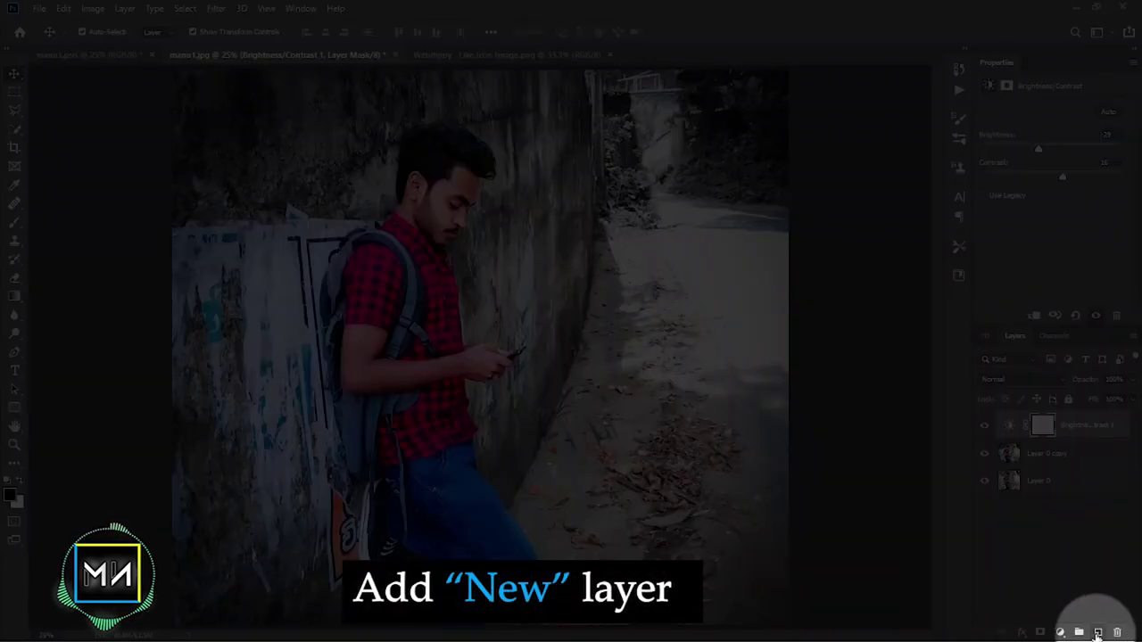
On a new layer, paint black with a large brush over the bright road.
{"action": "left_click", "coordinate": [1098, 633]}
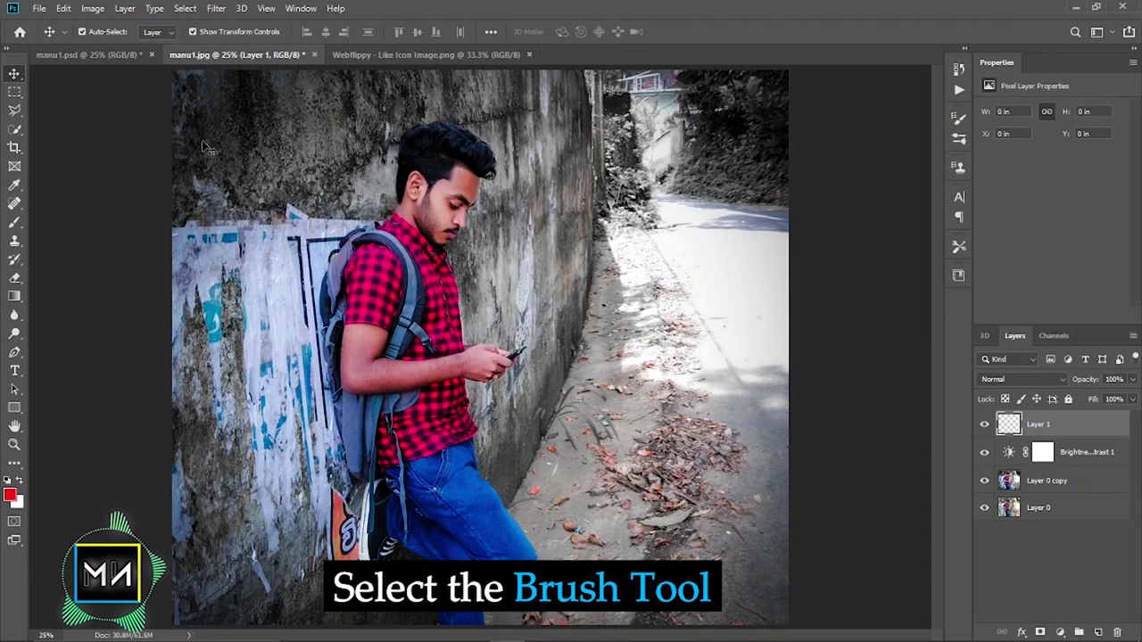
{"action": "left_click", "coordinate": [15, 221]}
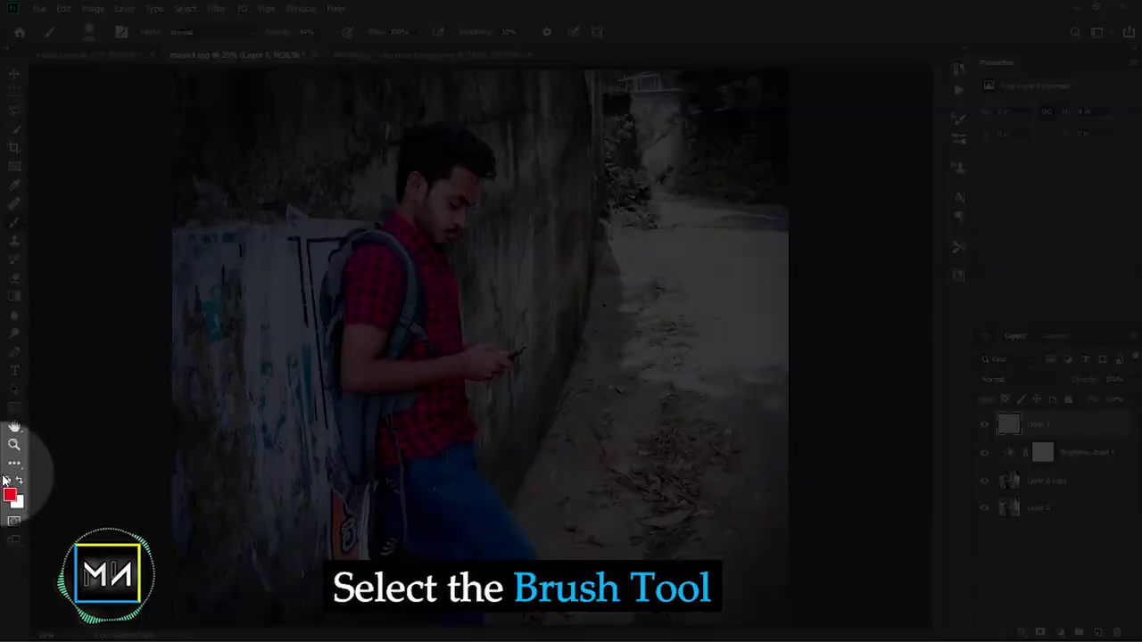
{"action": "left_click", "coordinate": [7, 480]}
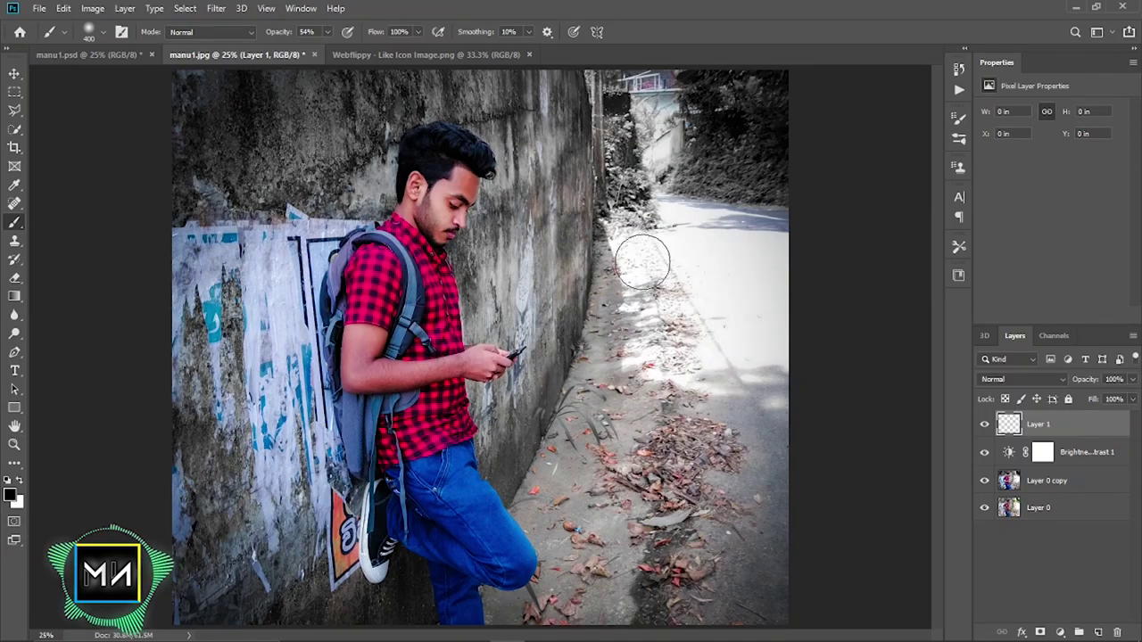
{"action": "key", "text": "bracketright"}
{"action": "key", "text": "bracketright"}
{"action": "key", "text": "bracketright"}
{"action": "left_click_drag", "start_coordinate": [635, 254], "coordinate": [731, 357]}
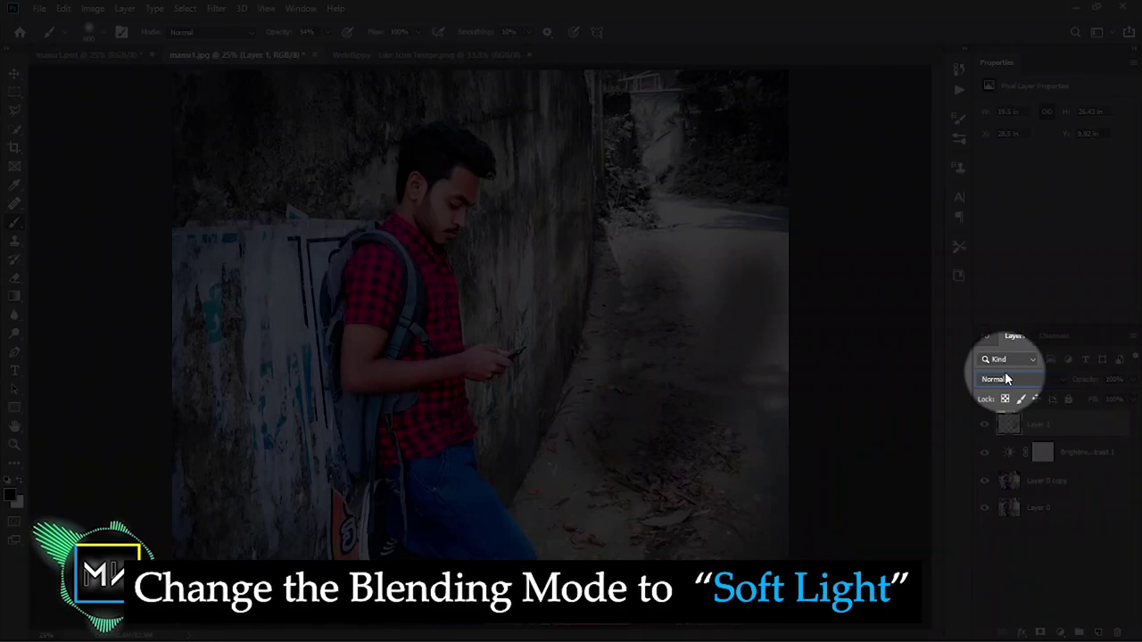
Set Layer 1 to Soft Light and paint black over the road, bushes and left wall.
{"action": "left_click", "coordinate": [1024, 380]}
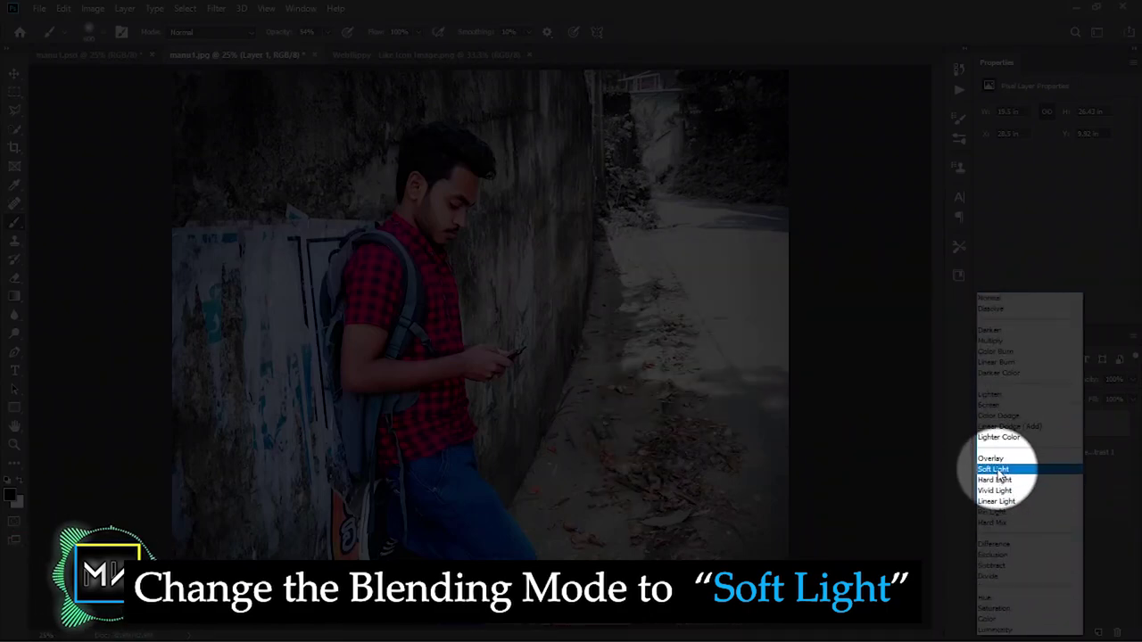
{"action": "left_click", "coordinate": [993, 469]}
{"action": "mouse_move", "coordinate": [728, 525]}
{"action": "left_mouse_down"}
{"action": "mouse_move", "coordinate": [764, 247]}
{"action": "mouse_move", "coordinate": [678, 169]}
{"action": "mouse_move", "coordinate": [624, 192]}
{"action": "mouse_move", "coordinate": [660, 163]}
{"action": "mouse_move", "coordinate": [714, 459]}
{"action": "mouse_move", "coordinate": [719, 166]}
{"action": "mouse_move", "coordinate": [523, 102]}
{"action": "mouse_move", "coordinate": [303, 107]}
{"action": "mouse_move", "coordinate": [250, 133]}
{"action": "mouse_move", "coordinate": [71, 160]}
{"action": "left_mouse_up"}
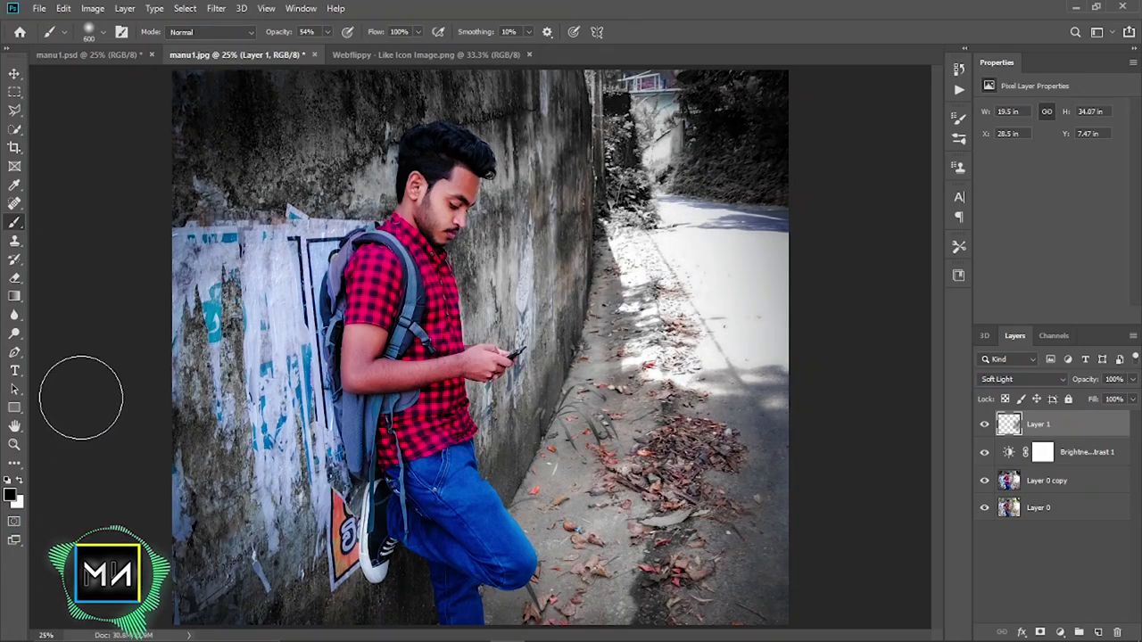
{"action": "key", "text": "bracketright"}
{"action": "key", "text": "bracketright"}
{"action": "key", "text": "bracketright"}
{"action": "left_click_drag", "start_coordinate": [196, 89], "coordinate": [272, 594]}
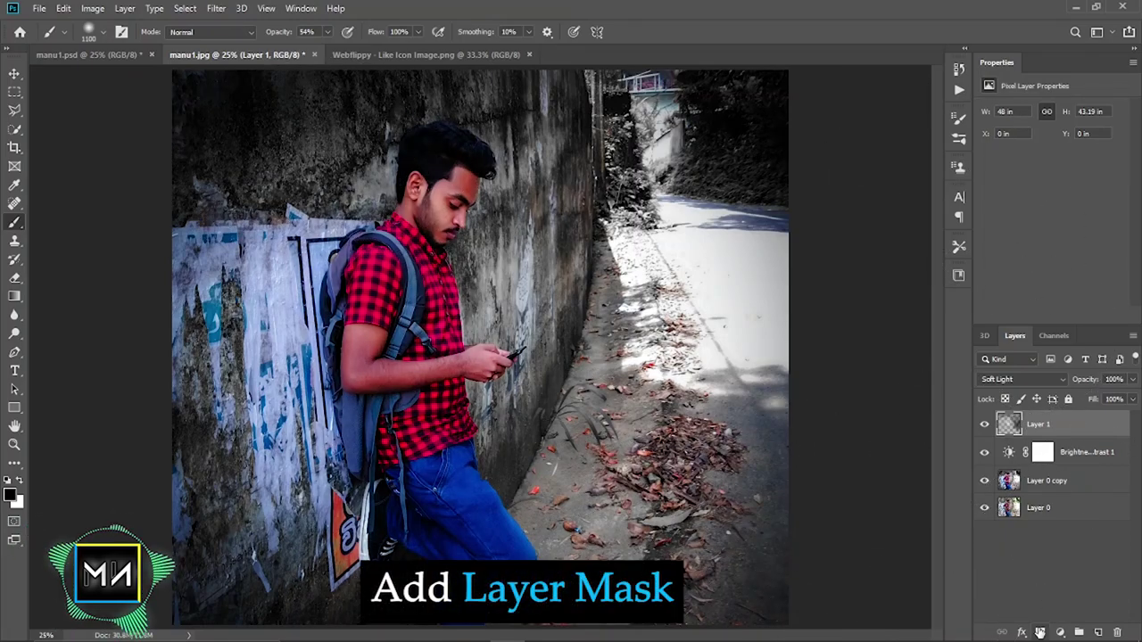
Add a mask to Layer 1 and paint black over the man to keep him bright.
{"action": "left_click", "coordinate": [1040, 632]}
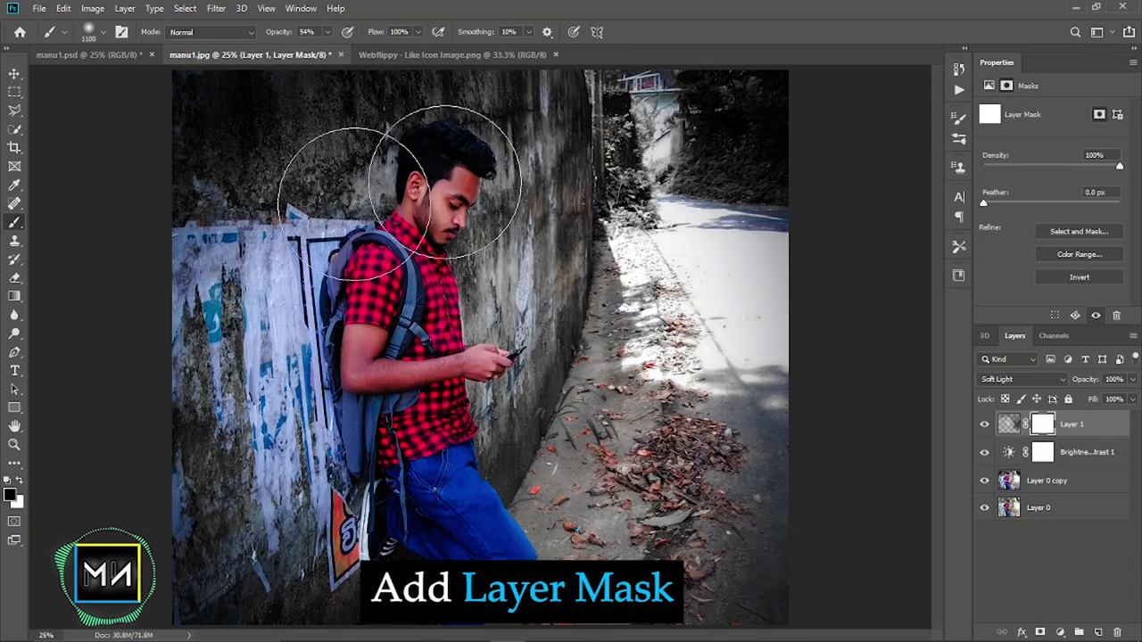
{"action": "left_click", "coordinate": [20, 484]}
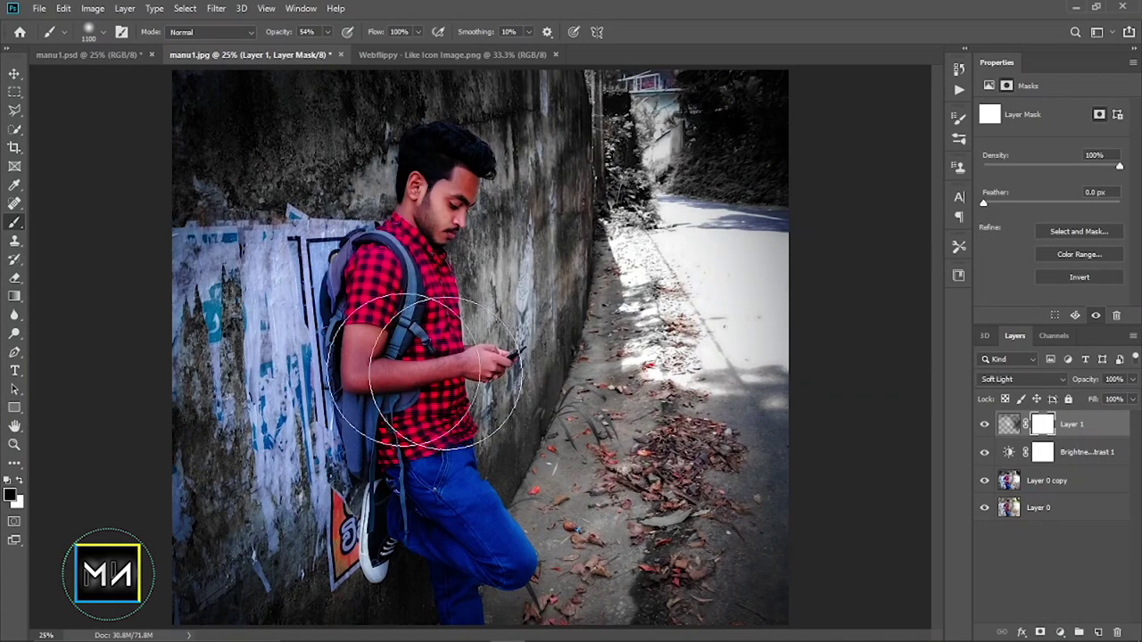
{"action": "mouse_move", "coordinate": [433, 348]}
{"action": "left_mouse_down"}
{"action": "mouse_move", "coordinate": [437, 141]}
{"action": "mouse_move", "coordinate": [472, 523]}
{"action": "mouse_move", "coordinate": [484, 365]}
{"action": "mouse_move", "coordinate": [510, 420]}
{"action": "mouse_move", "coordinate": [377, 553]}
{"action": "mouse_move", "coordinate": [458, 566]}
{"action": "mouse_move", "coordinate": [765, 484]}
{"action": "mouse_move", "coordinate": [731, 345]}
{"action": "mouse_move", "coordinate": [326, 205]}
{"action": "left_mouse_up"}
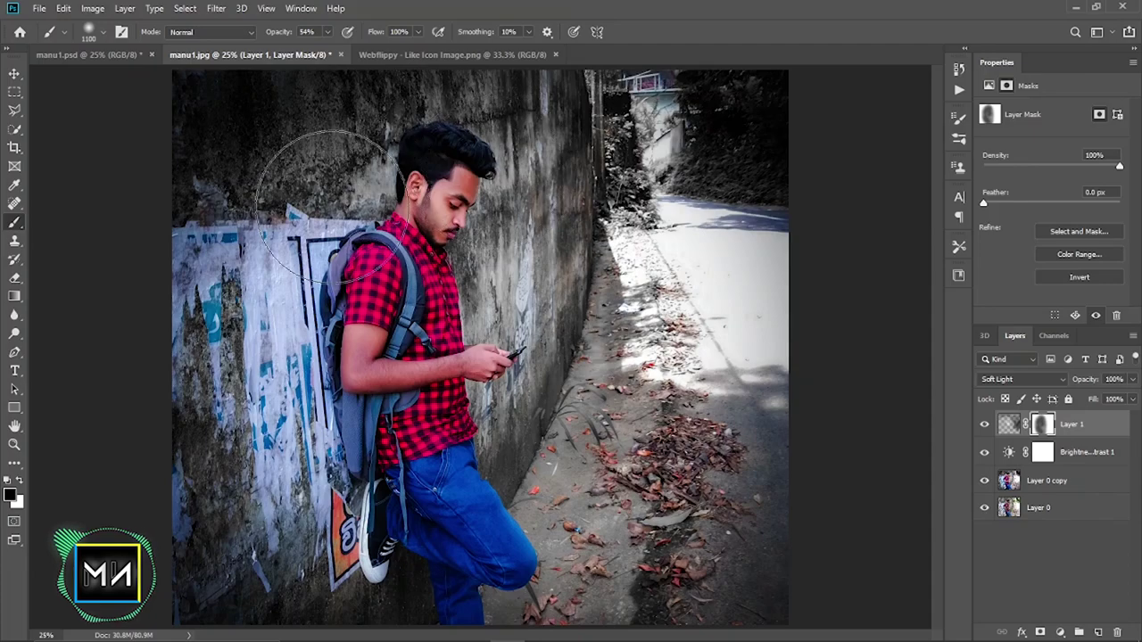
Select the Layer 0 copy layer with the Move tool.
{"action": "left_click", "coordinate": [15, 73]}
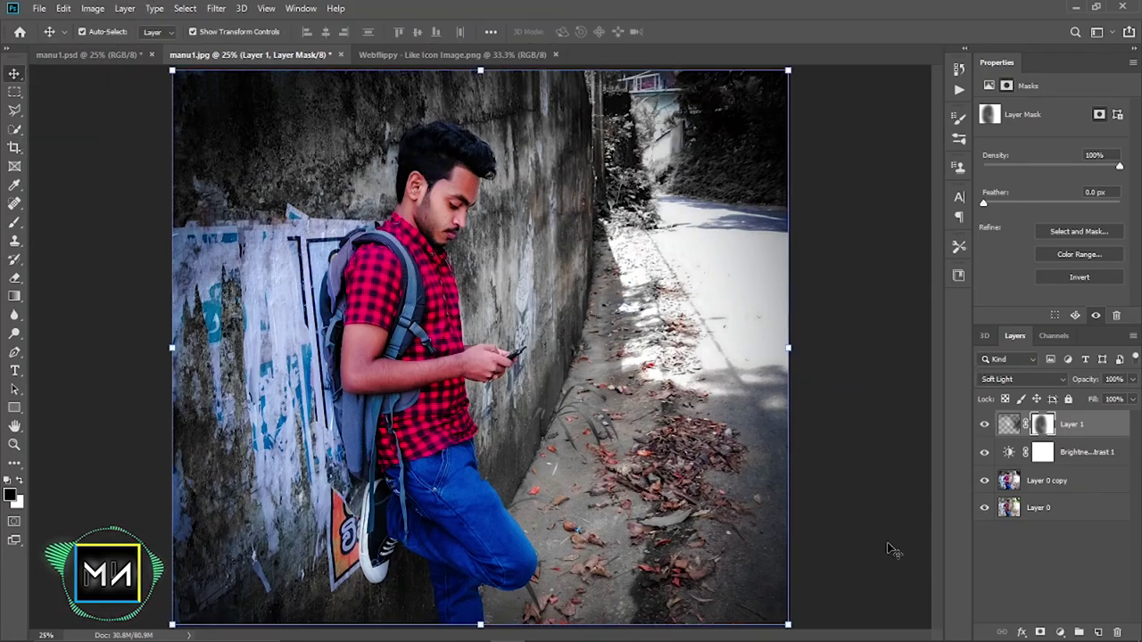
{"action": "left_click", "coordinate": [1038, 533]}
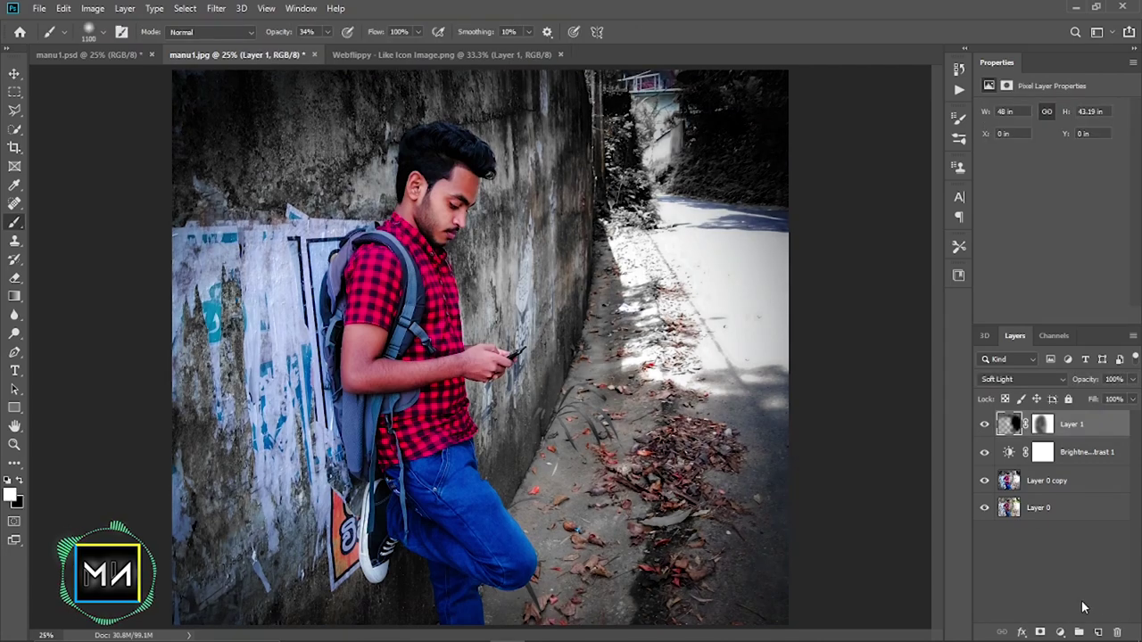
{"action": "left_click", "coordinate": [1054, 486]}
Duplicate Layer 0 copy and start a Tilt-Shift blur on the duplicate.
{"action": "key", "text": "ctrl+j"}
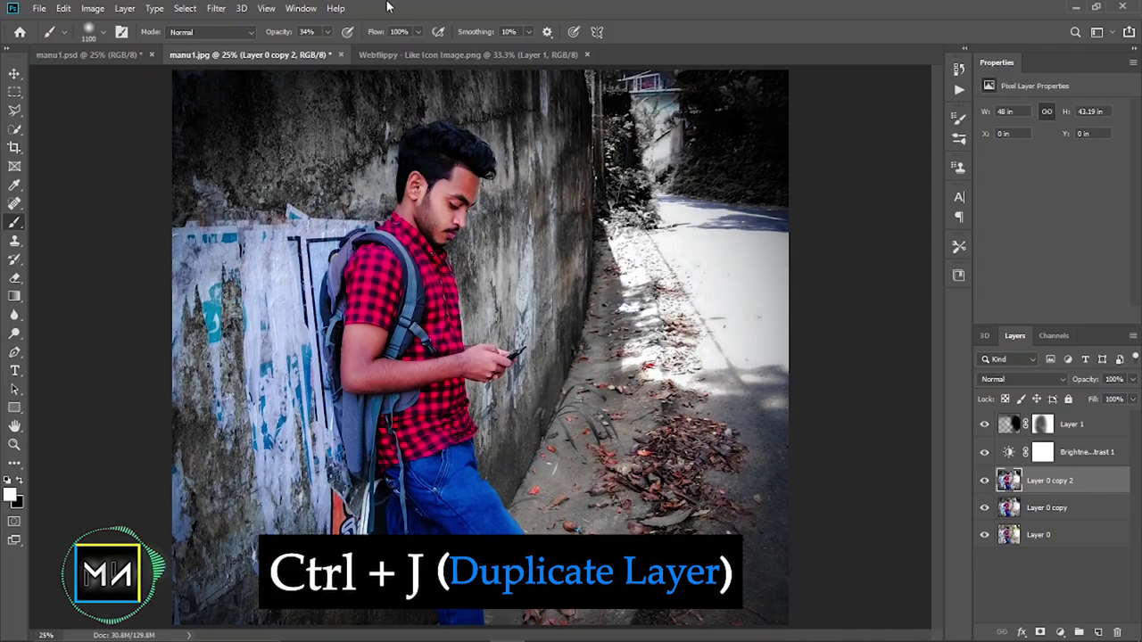
{"action": "left_click", "coordinate": [187, 8]}
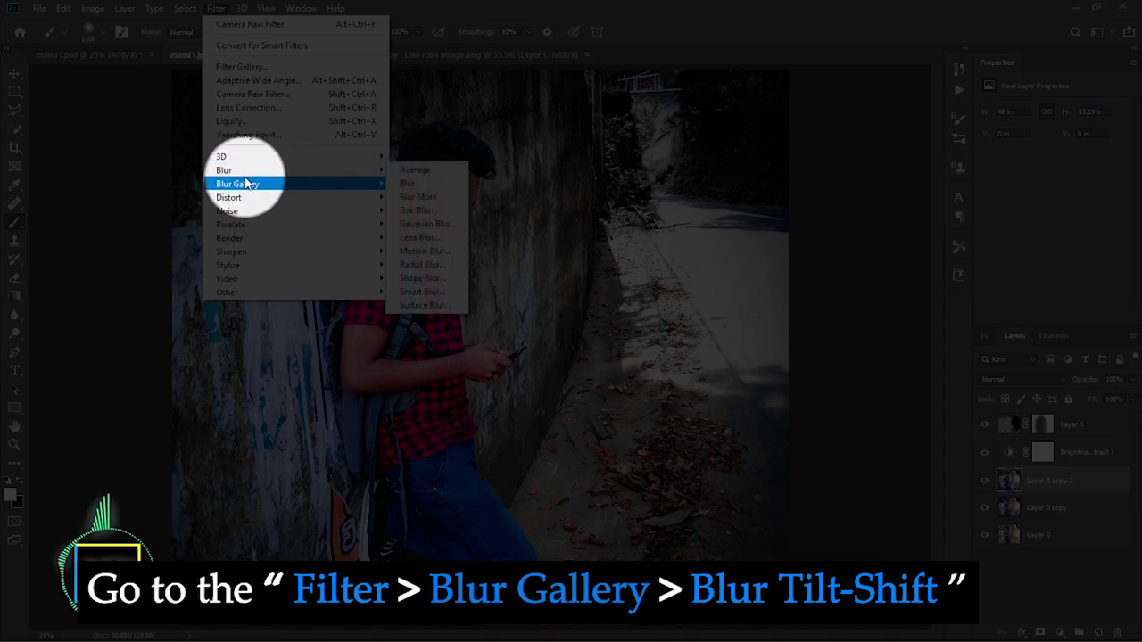
{"action": "mouse_move", "coordinate": [237, 184]}
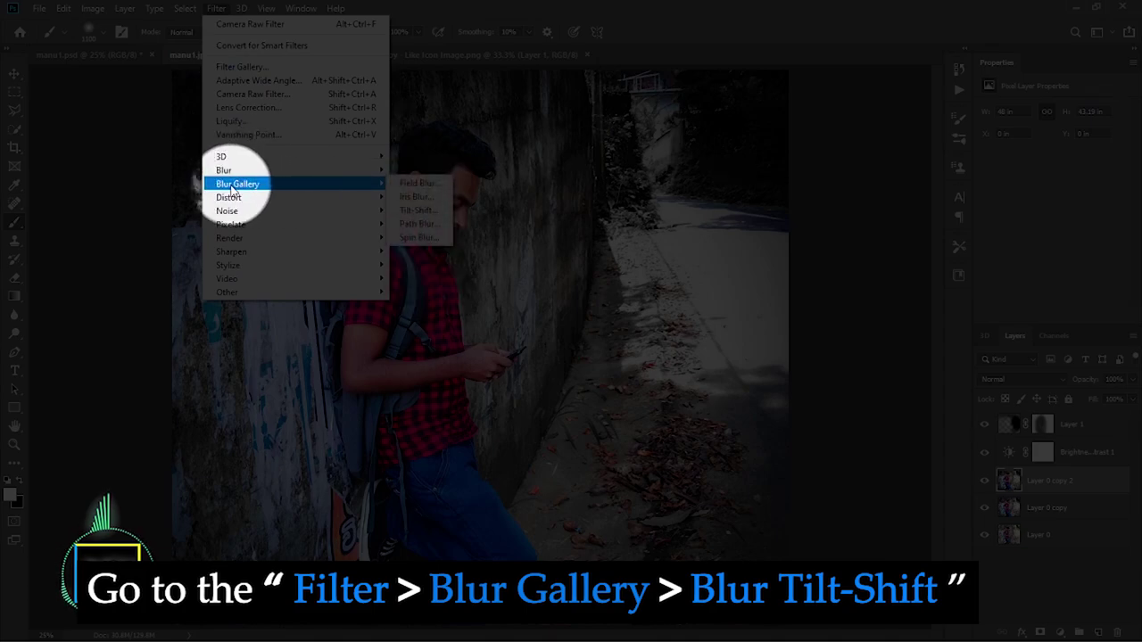
{"action": "left_click", "coordinate": [427, 210]}
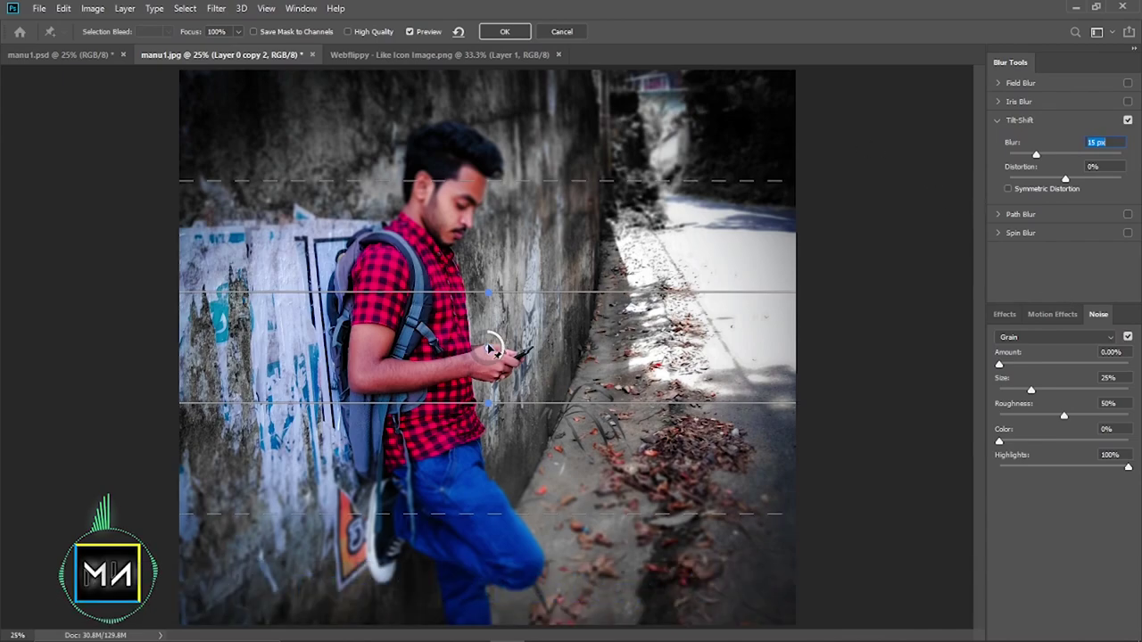
Position and rotate the tilt-shift focus band diagonally over the man, widening the sharp area.
{"action": "left_click_drag", "start_coordinate": [489, 346], "coordinate": [505, 284]}
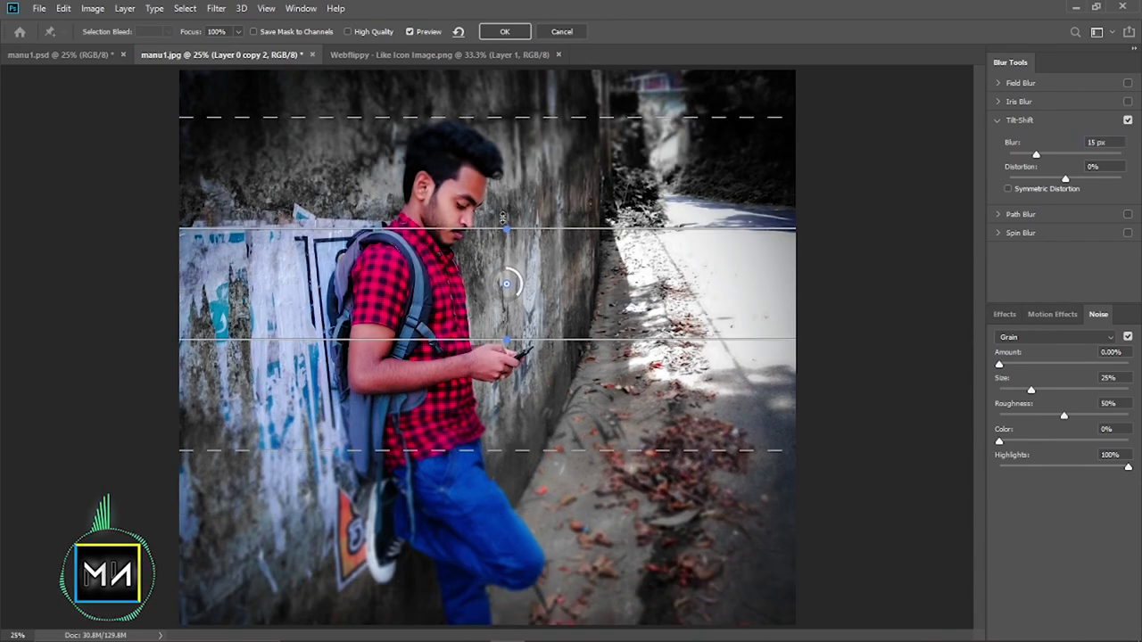
{"action": "left_click_drag", "start_coordinate": [506, 228], "coordinate": [568, 247]}
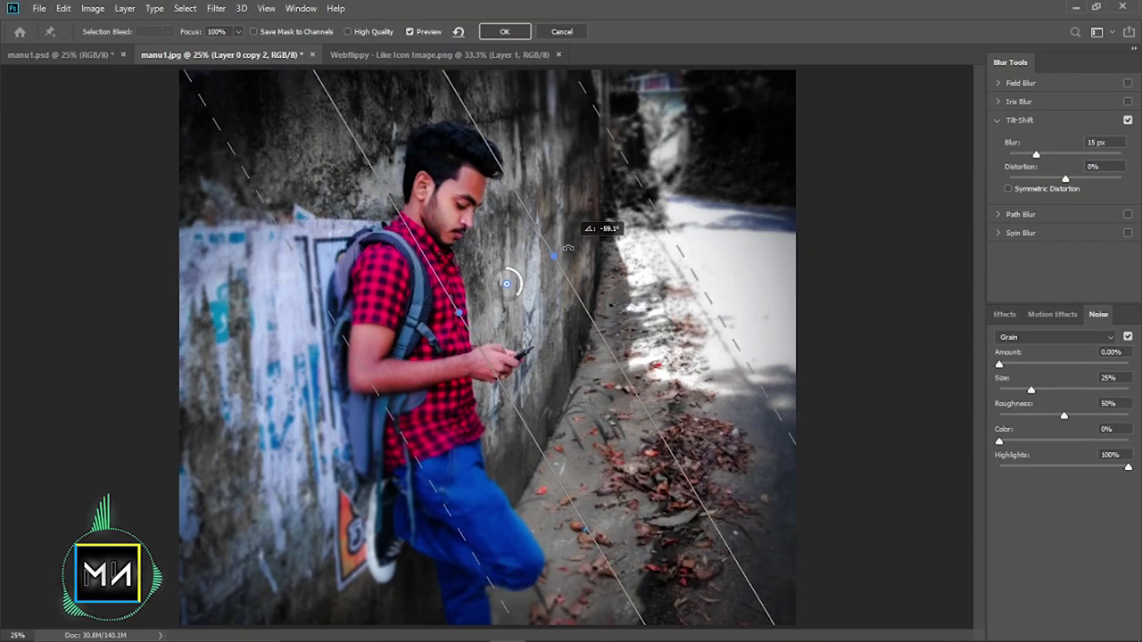
{"action": "left_click_drag", "start_coordinate": [508, 285], "coordinate": [442, 301]}
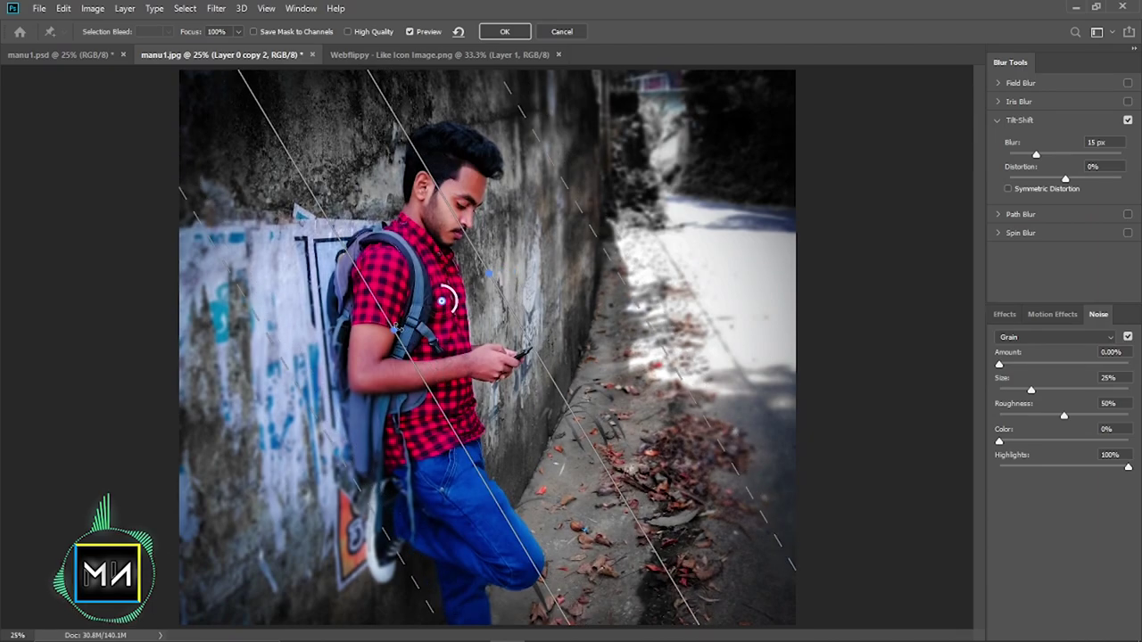
{"action": "left_click_drag", "start_coordinate": [366, 273], "coordinate": [71, 524]}
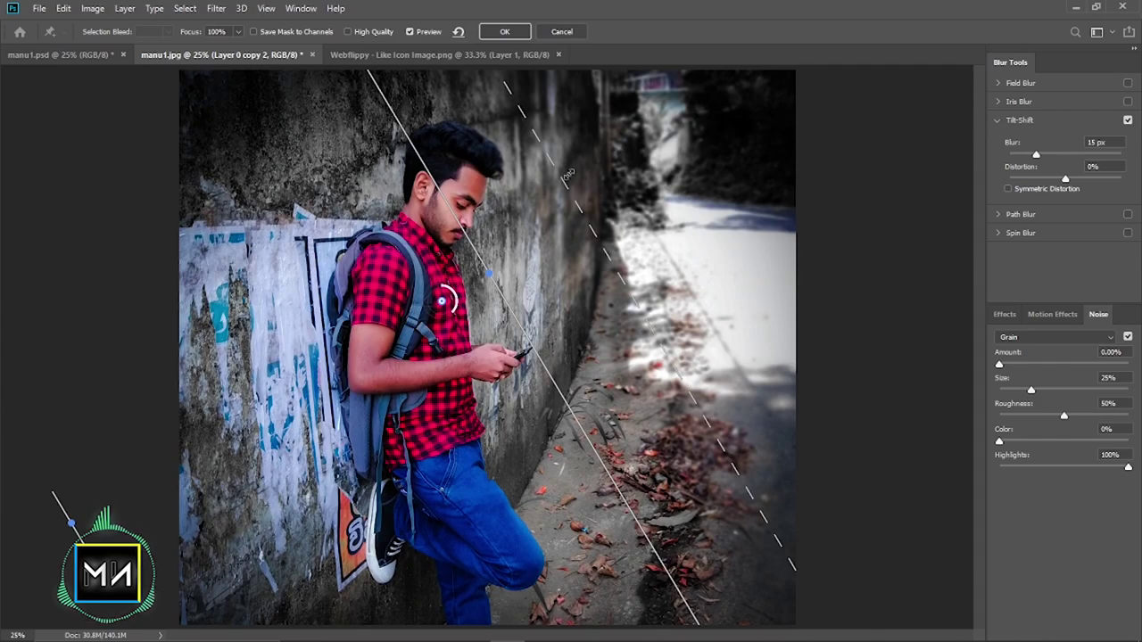
{"action": "left_click_drag", "start_coordinate": [564, 181], "coordinate": [586, 168]}
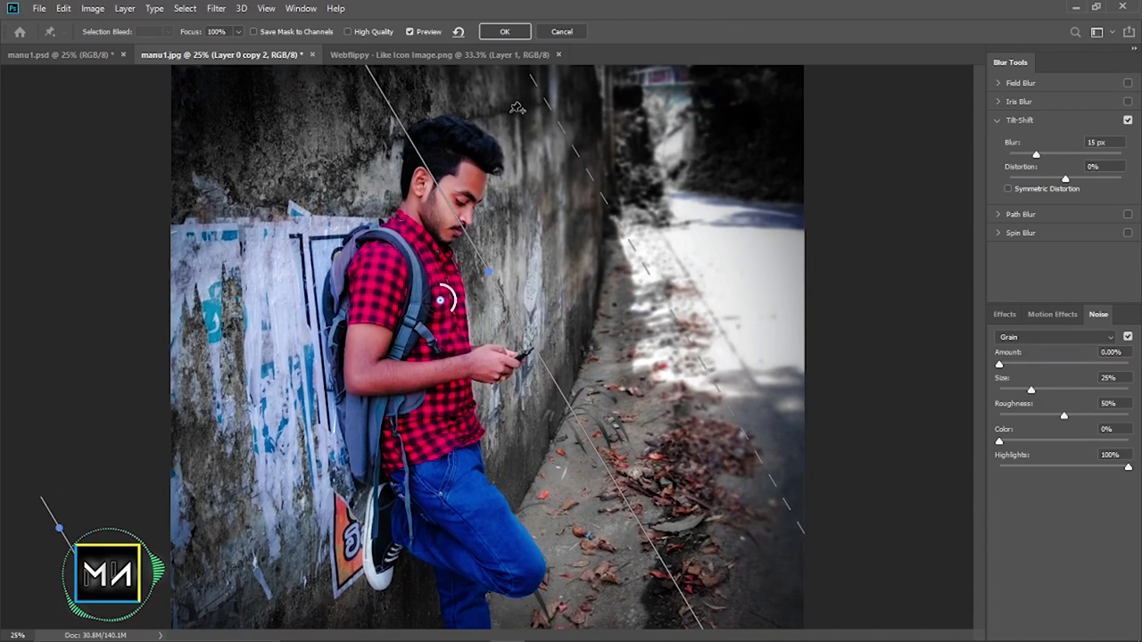
{"action": "scroll", "coordinate": [502, 125], "scroll_direction": "up", "scroll_amount": 3}
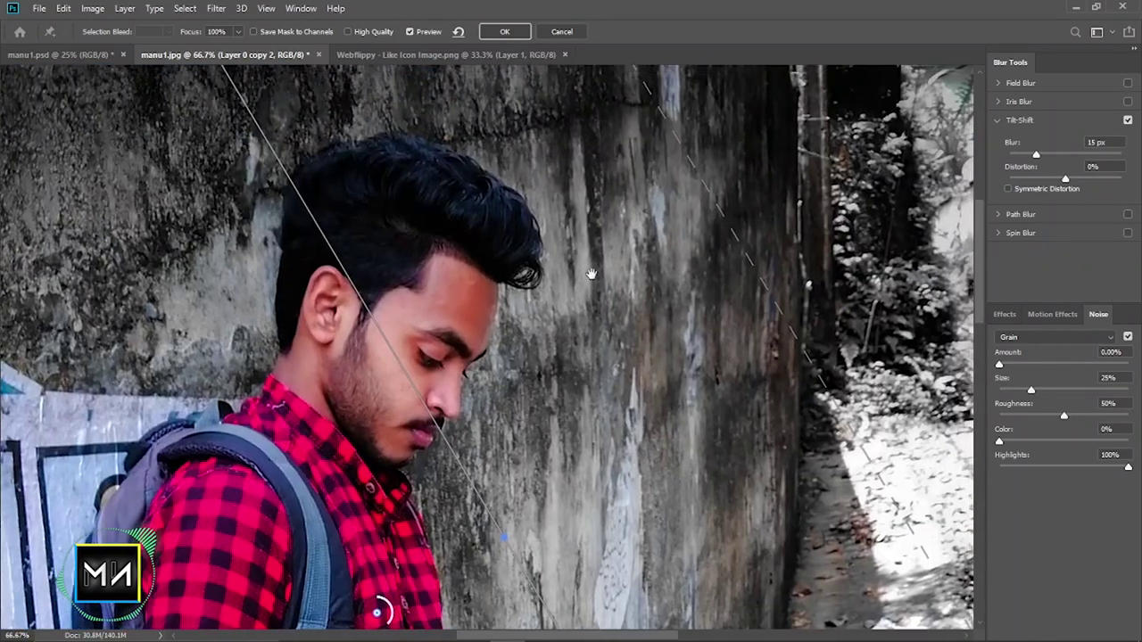
{"action": "left_click_drag", "start_coordinate": [591, 274], "coordinate": [561, 281]}
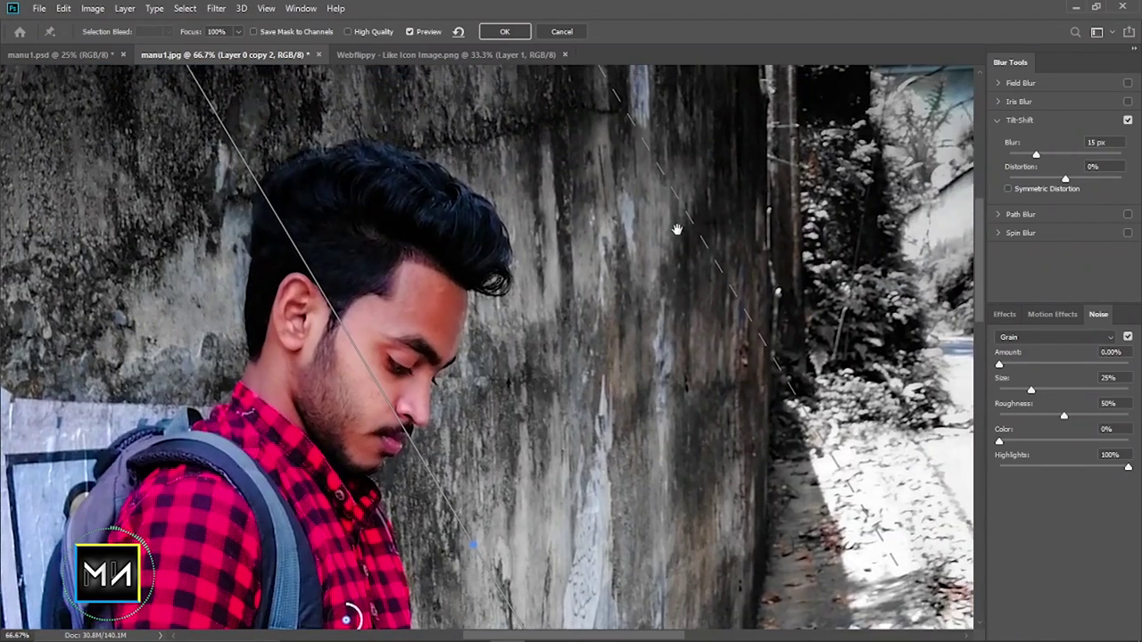
{"action": "left_click_drag", "start_coordinate": [716, 204], "coordinate": [719, 191]}
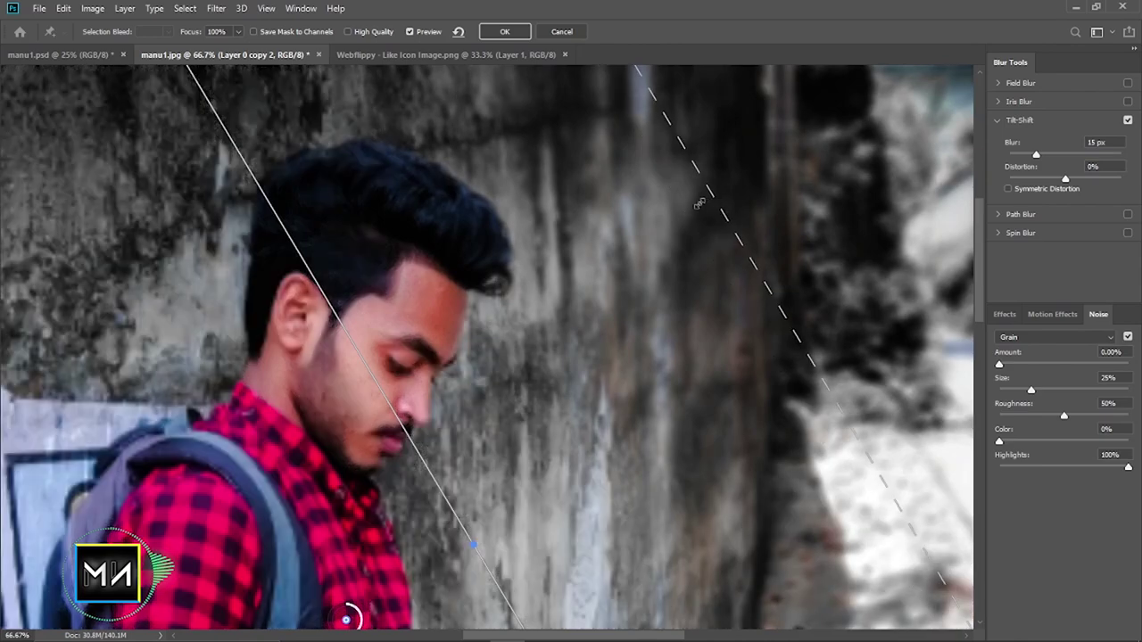
{"action": "mouse_move", "coordinate": [544, 287]}
{"action": "left_mouse_down"}
{"action": "mouse_move", "coordinate": [812, 208]}
{"action": "mouse_move", "coordinate": [740, 241]}
{"action": "left_mouse_up"}
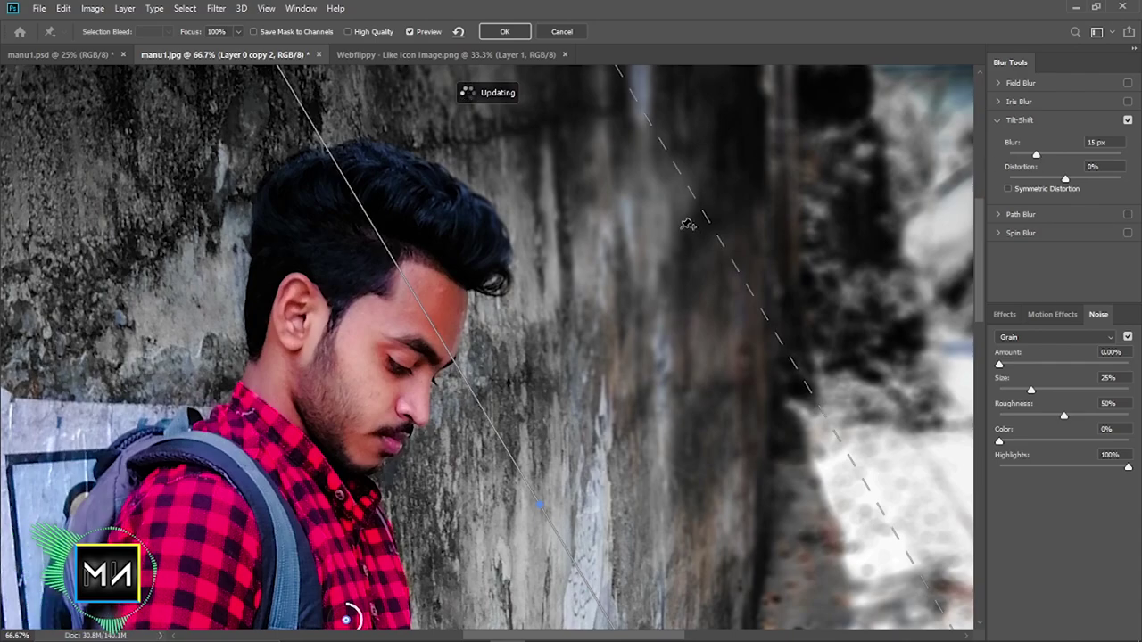
Fine-tune the blur transitions and apply the 20 px tilt-shift blur.
{"action": "key", "text": "ctrl+minus"}
{"action": "key", "text": "ctrl+minus"}
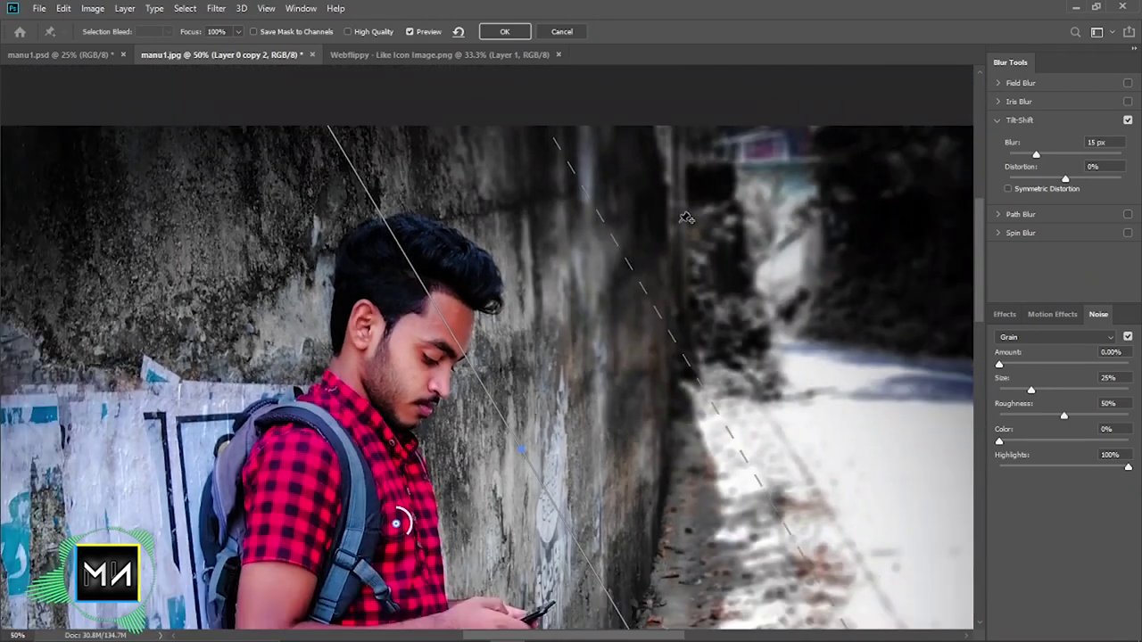
{"action": "key", "text": "ctrl+minus"}
{"action": "mouse_move", "coordinate": [1037, 155]}
{"action": "left_mouse_down"}
{"action": "mouse_move", "coordinate": [1061, 158]}
{"action": "mouse_move", "coordinate": [1044, 158]}
{"action": "left_mouse_up"}
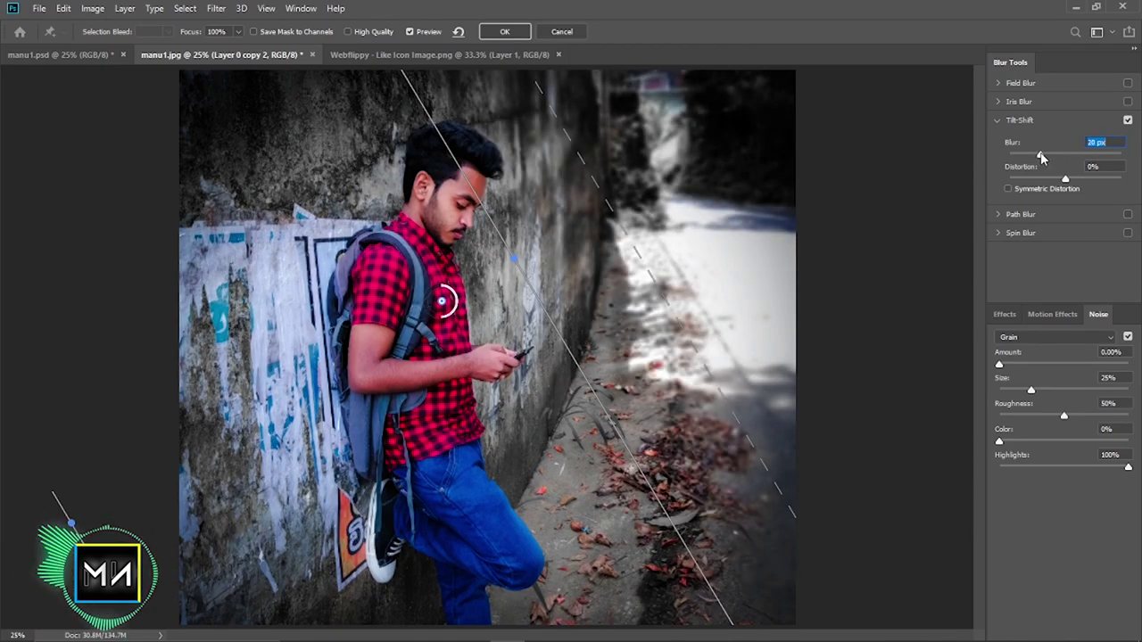
{"action": "left_click_drag", "start_coordinate": [596, 178], "coordinate": [608, 174]}
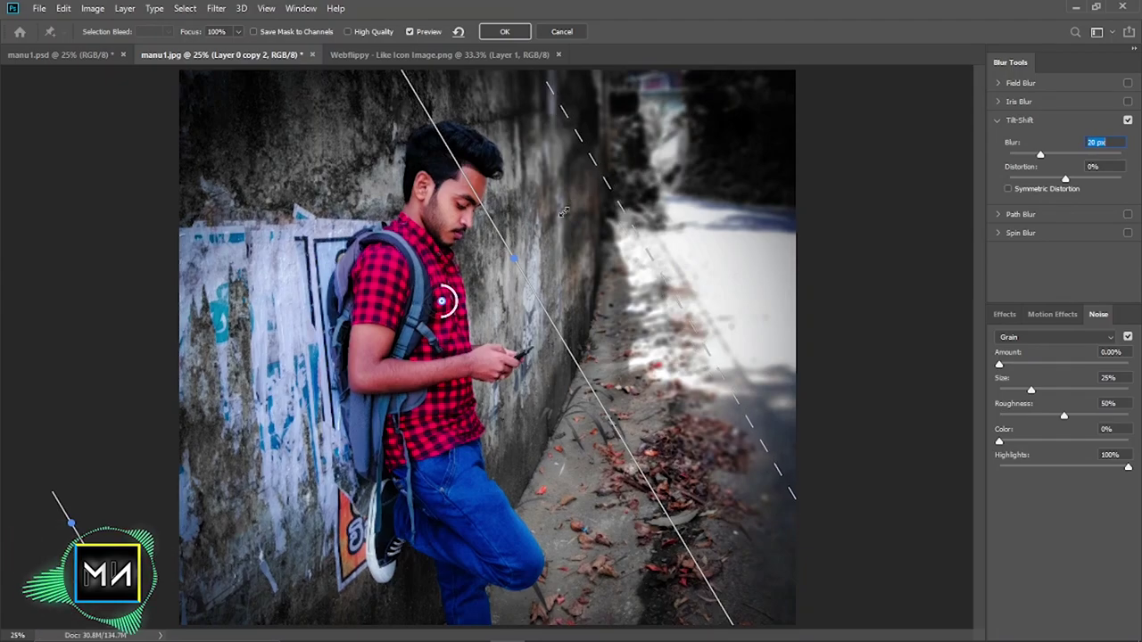
{"action": "left_click_drag", "start_coordinate": [493, 229], "coordinate": [489, 230]}
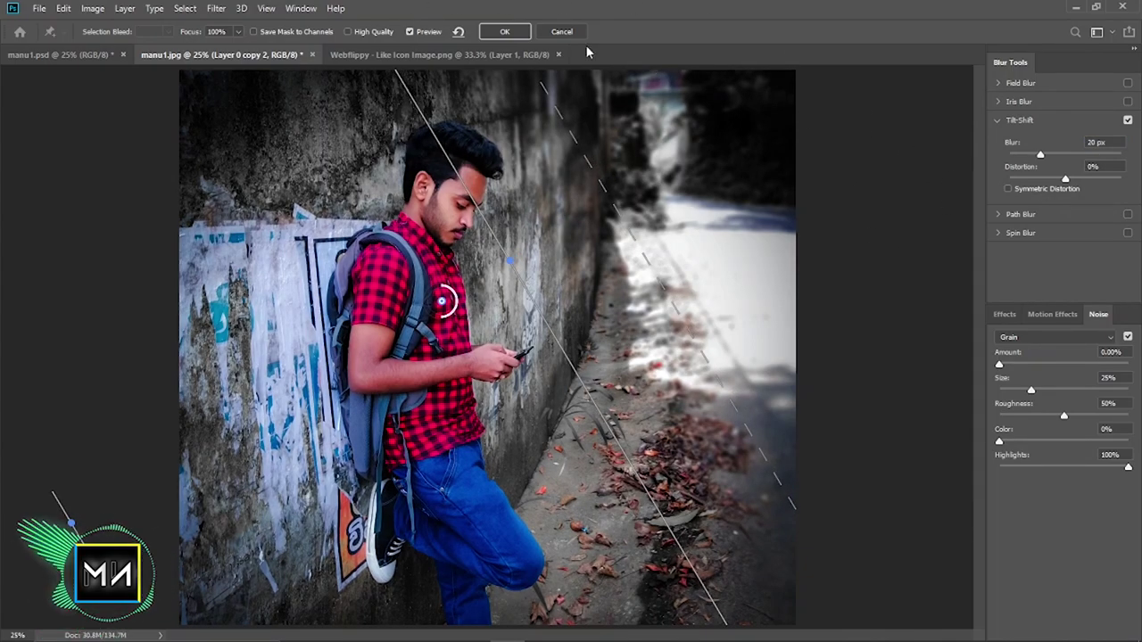
{"action": "left_click", "coordinate": [505, 35]}
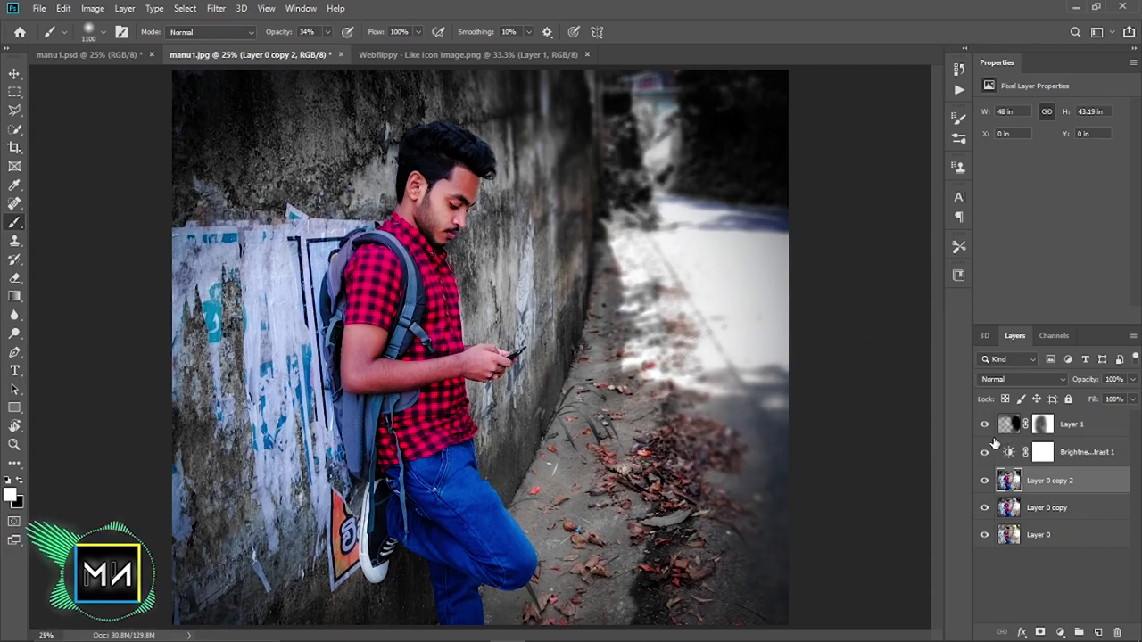
Select Layer 1, check the manu1 composite, then switch to the like-icon document.
{"action": "left_click", "coordinate": [1069, 423]}
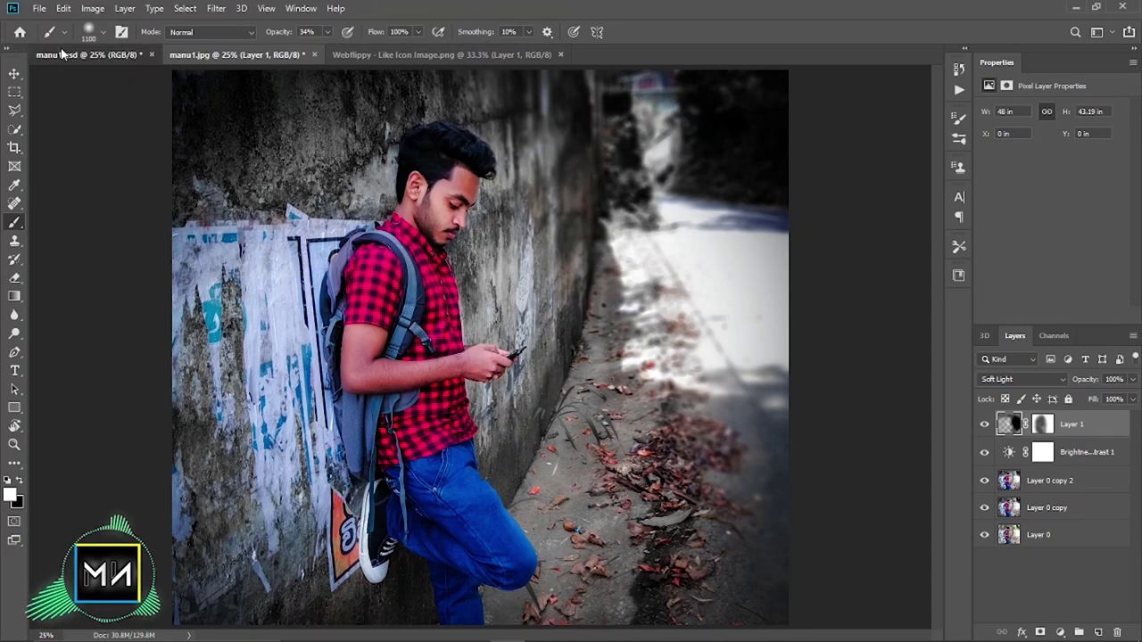
{"action": "left_click", "coordinate": [90, 54]}
{"action": "left_click", "coordinate": [276, 52]}
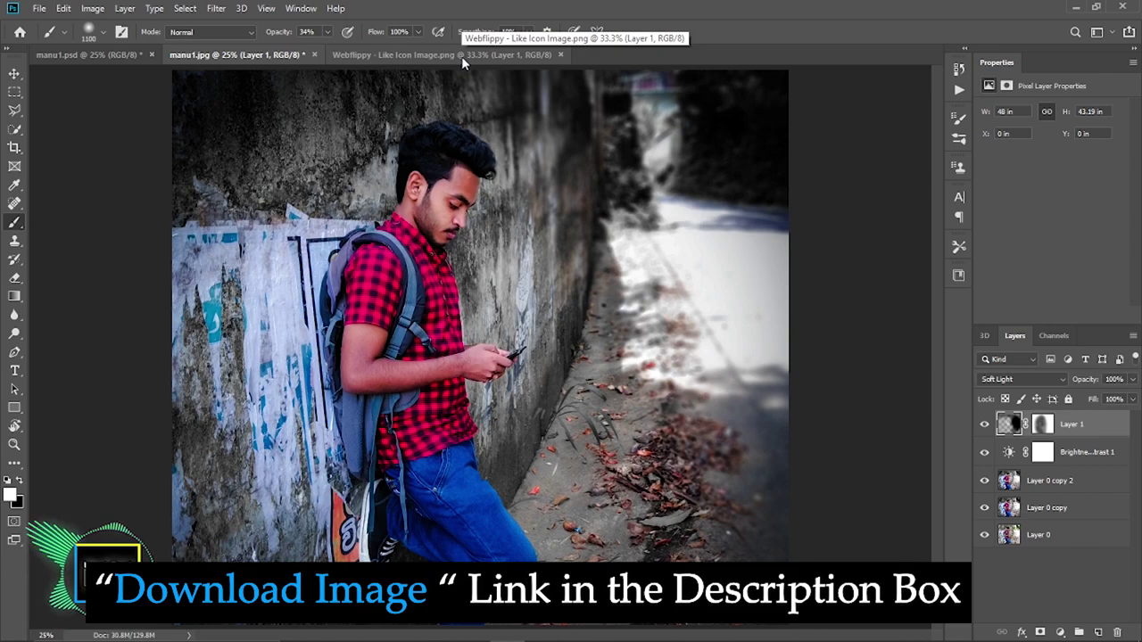
{"action": "left_click", "coordinate": [461, 55]}
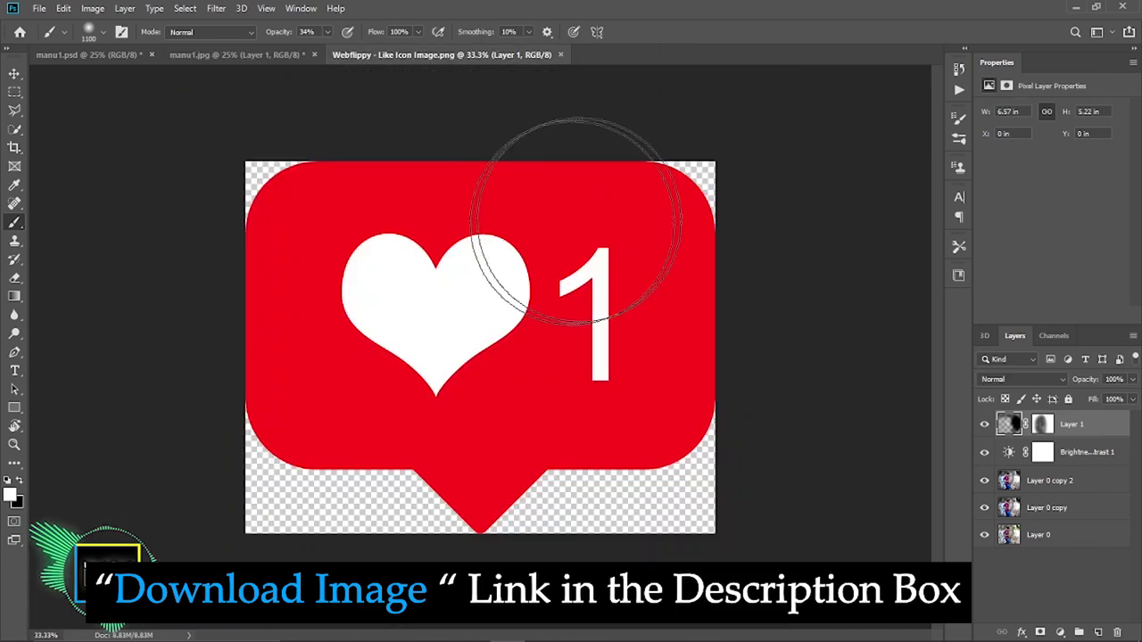
Bring the red like icon into manu1, scale it to about 16%, and place it above the phone.
{"action": "key", "text": "v"}
{"action": "left_click_drag", "start_coordinate": [477, 226], "coordinate": [475, 223]}
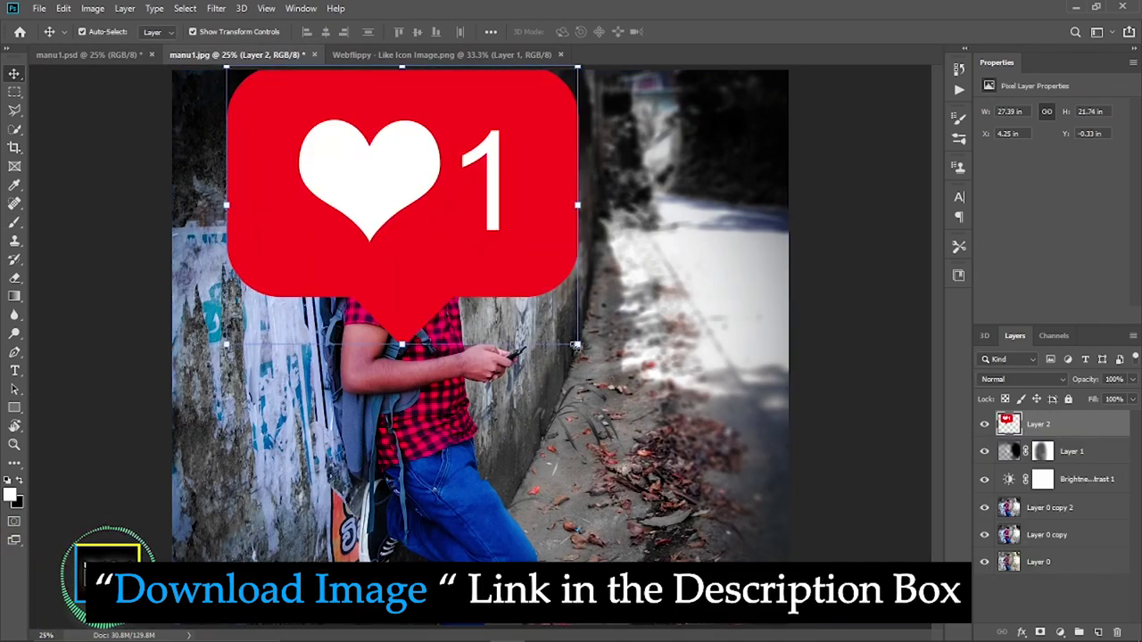
{"action": "mouse_move", "coordinate": [575, 345]}
{"action": "left_mouse_down"}
{"action": "mouse_move", "coordinate": [283, 108]}
{"action": "mouse_move", "coordinate": [518, 301]}
{"action": "mouse_move", "coordinate": [507, 306]}
{"action": "left_mouse_up"}
{"action": "key", "text": "Return"}
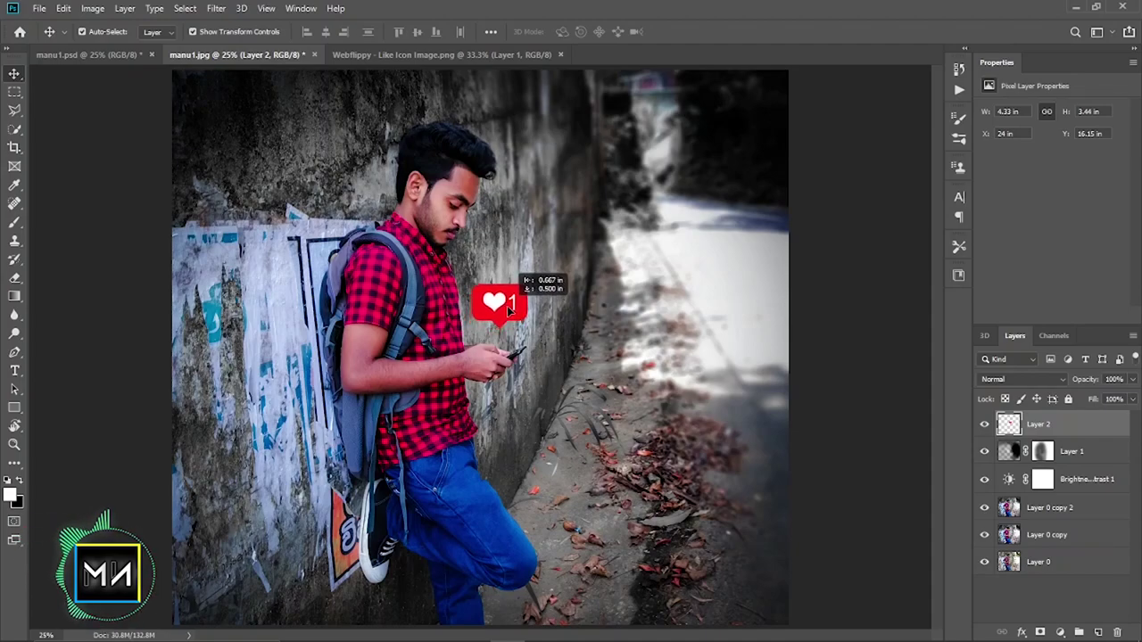
{"action": "left_click_drag", "start_coordinate": [507, 306], "coordinate": [522, 306]}
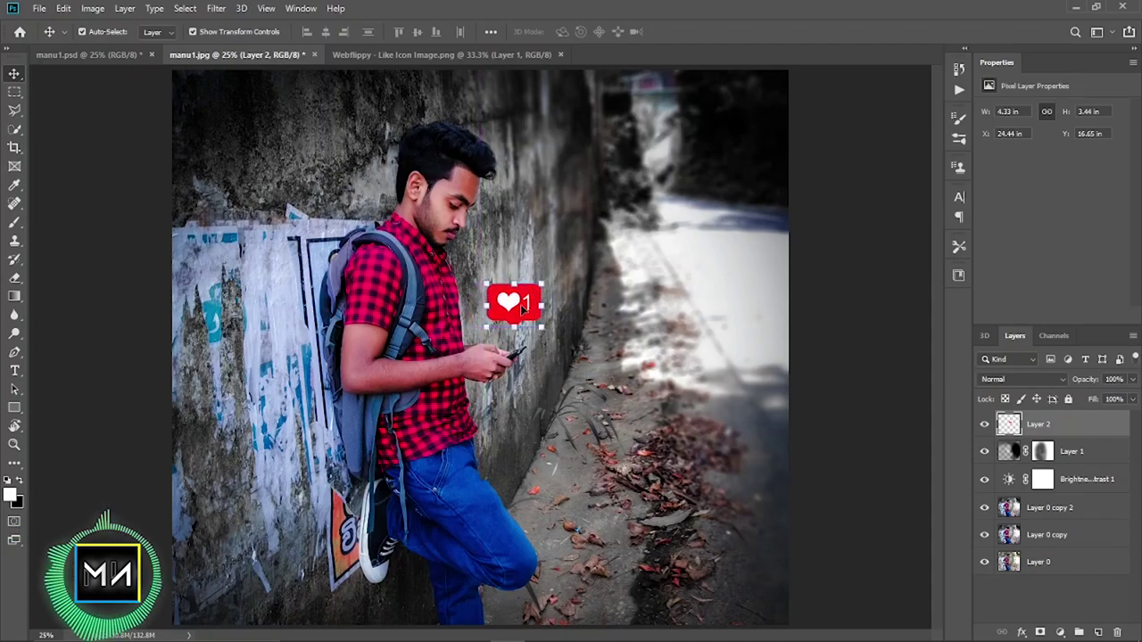
{"action": "left_click", "coordinate": [821, 277]}
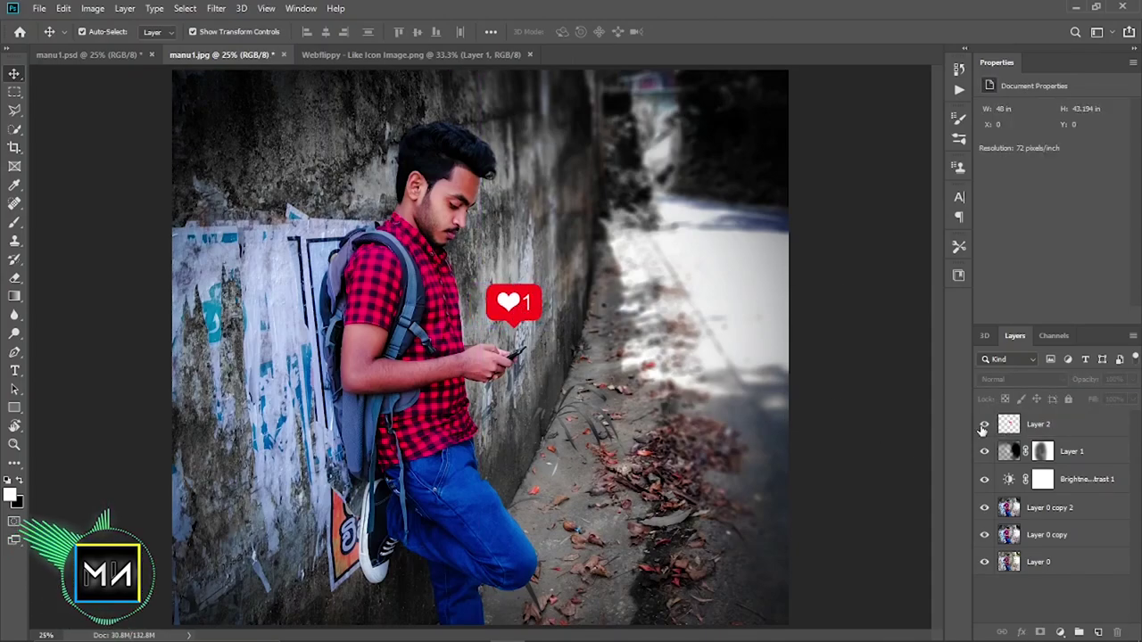
{"action": "left_click", "coordinate": [1042, 426]}
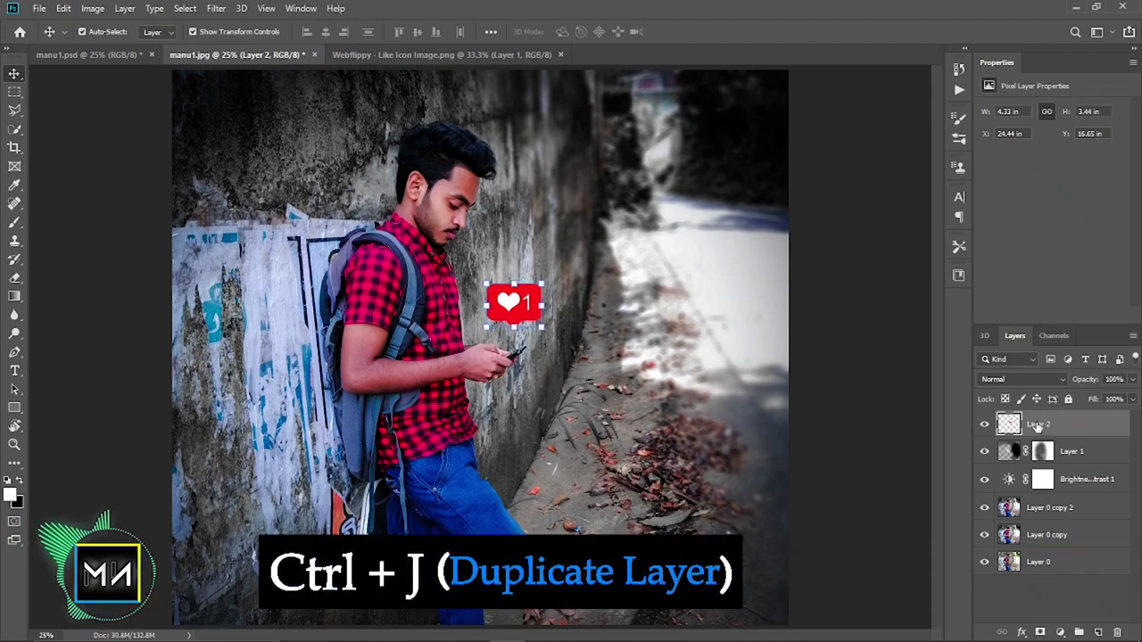
Duplicate the like-icon Layer 2 and give the original a 75.5 px Gaussian Blur.
{"action": "key", "text": "ctrl+j"}
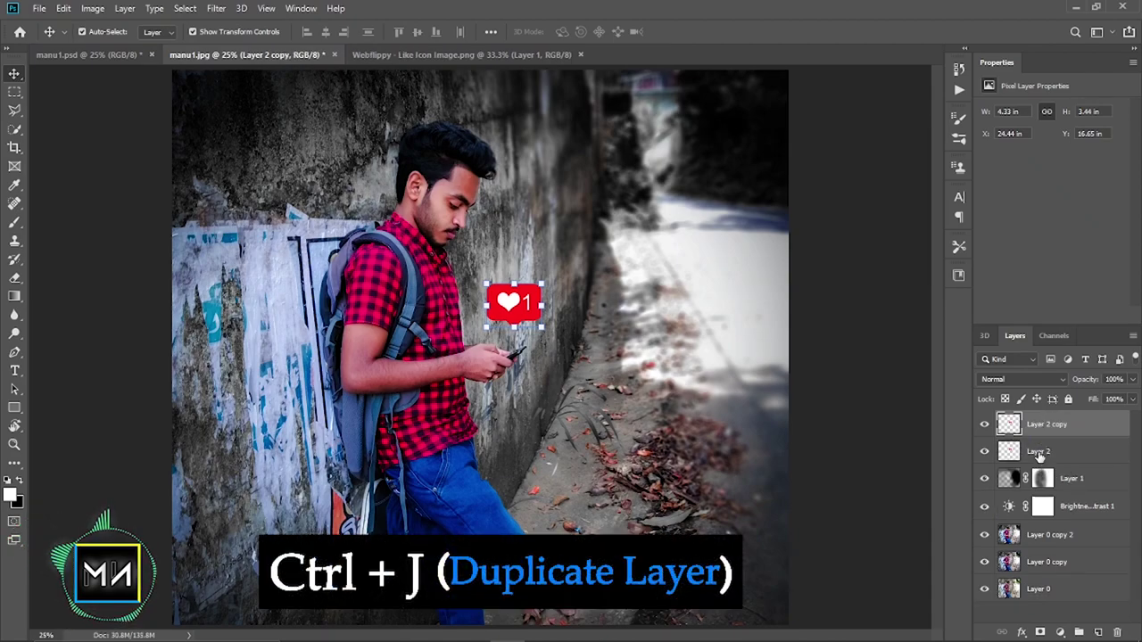
{"action": "left_click", "coordinate": [1040, 452]}
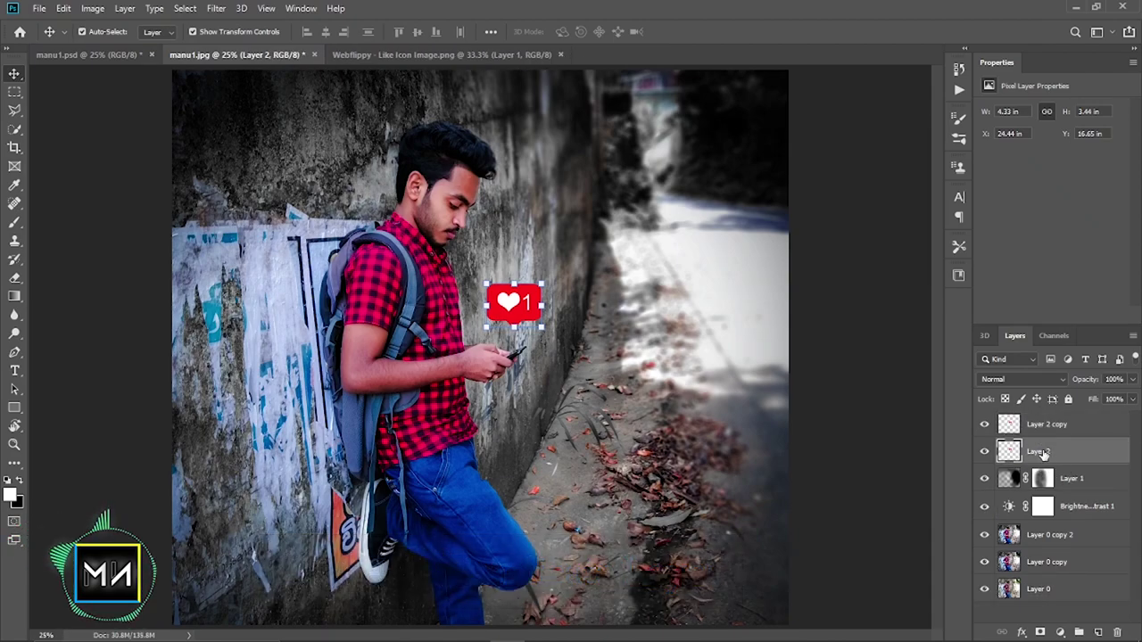
{"action": "left_click", "coordinate": [214, 9]}
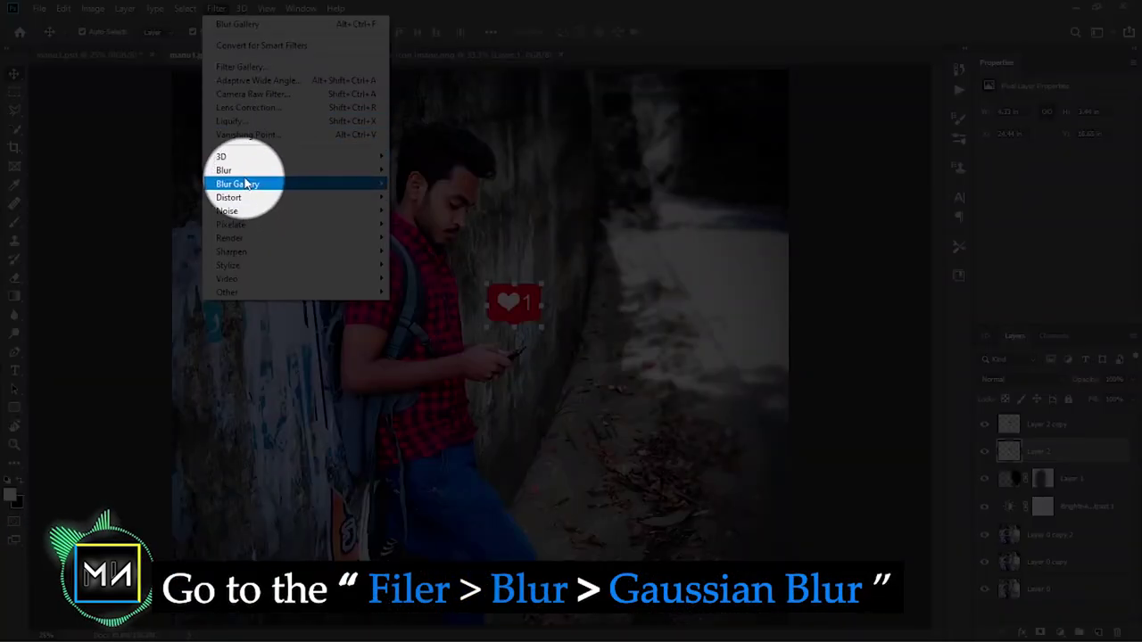
{"action": "mouse_move", "coordinate": [294, 170]}
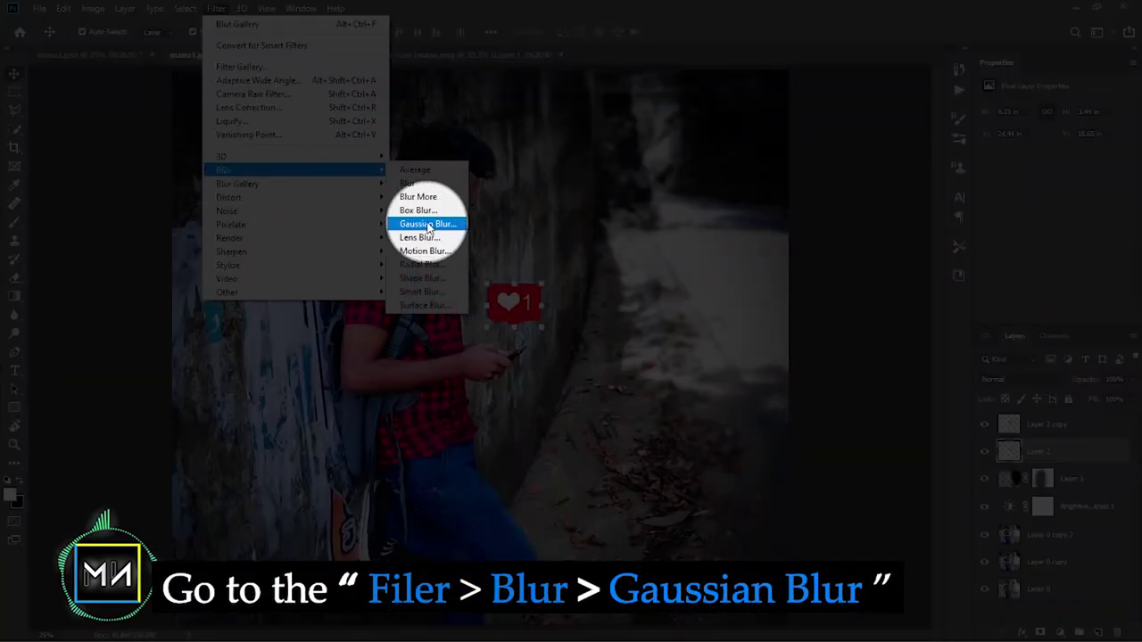
{"action": "left_click", "coordinate": [428, 223]}
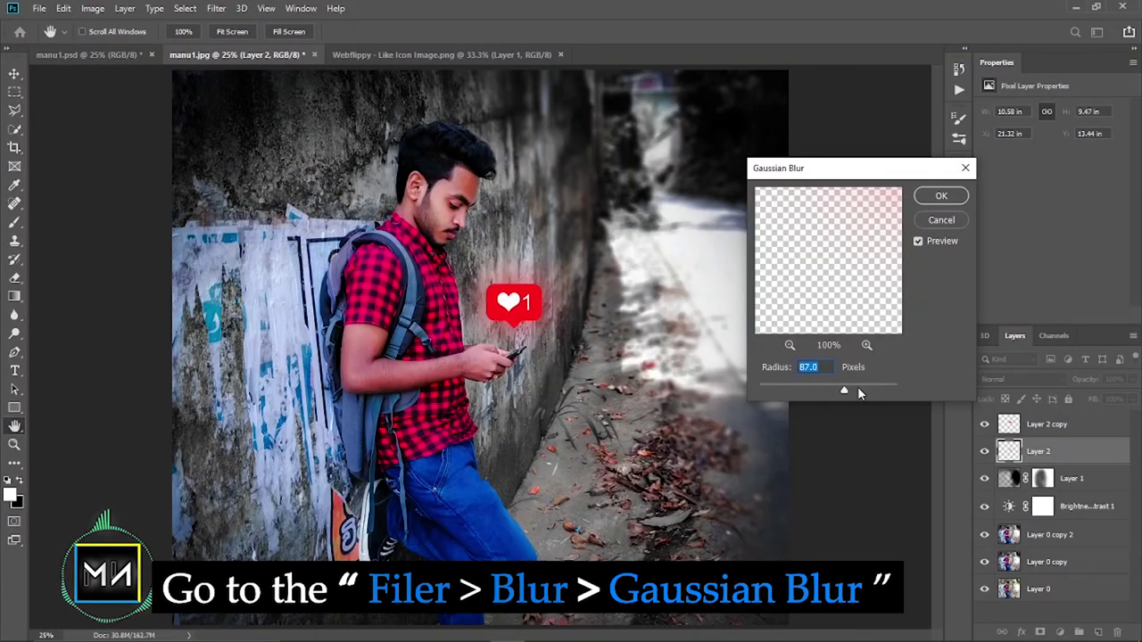
{"action": "left_click_drag", "start_coordinate": [843, 392], "coordinate": [838, 393]}
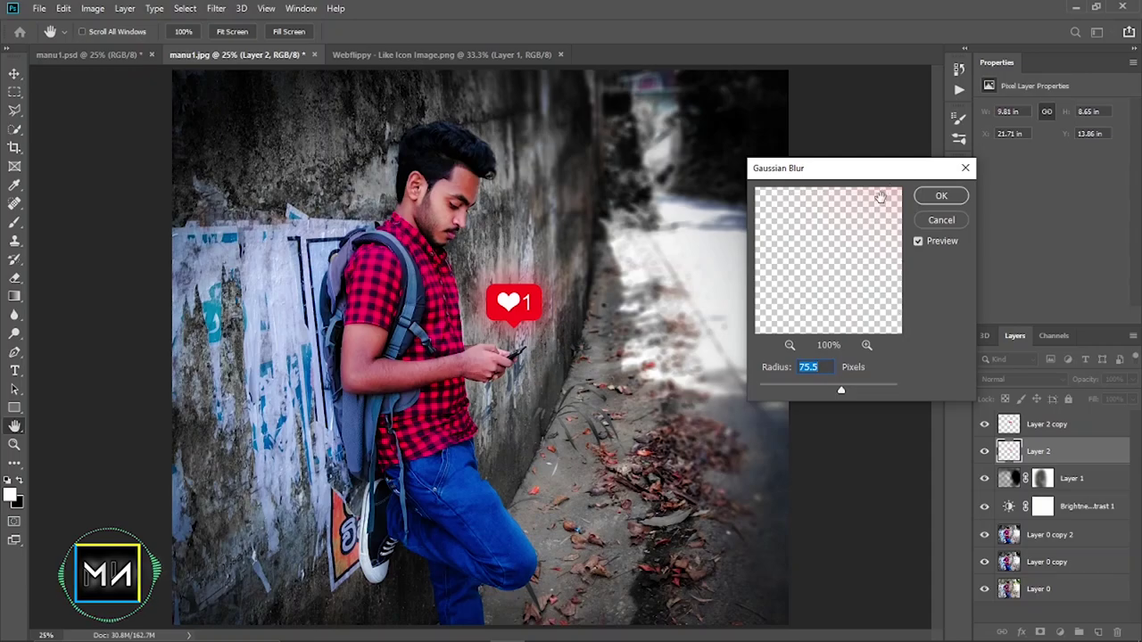
{"action": "left_click", "coordinate": [931, 199]}
Set the blurred Layer 2 to Screen blending mode.
{"action": "key", "text": "v"}
{"action": "left_click", "coordinate": [999, 380]}
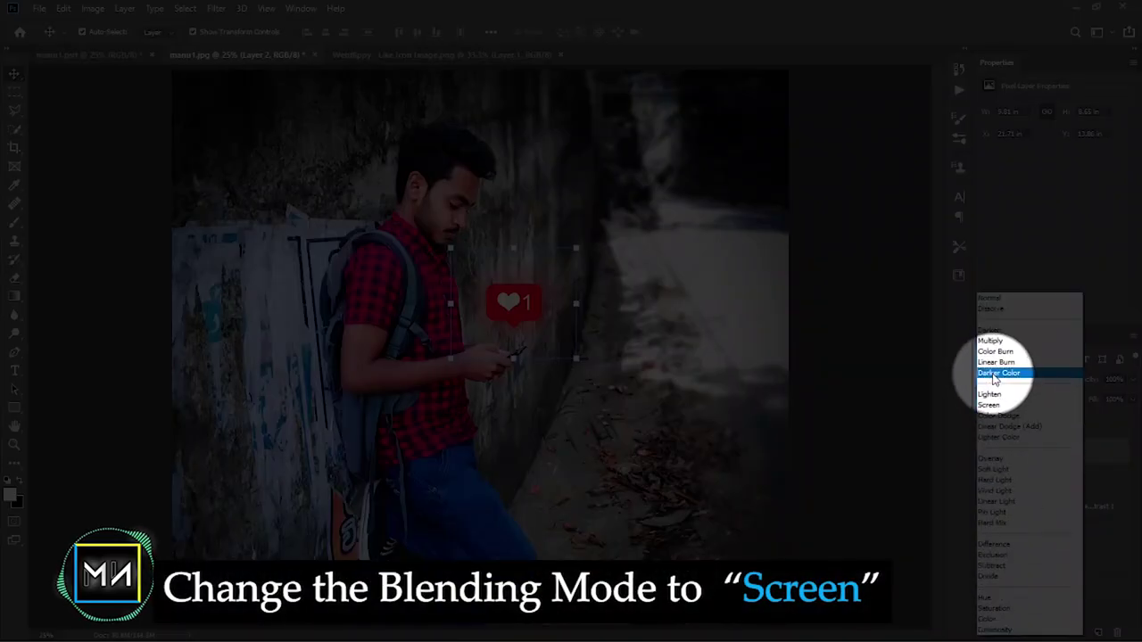
{"action": "left_click", "coordinate": [990, 405]}
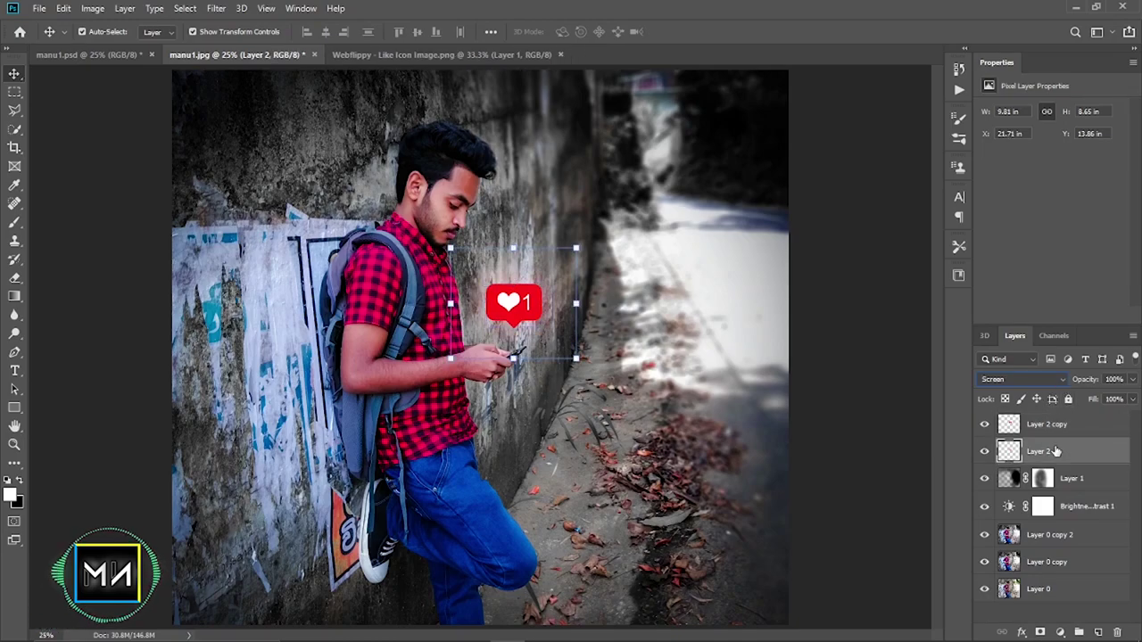
Make two more copies of the glow layer and another copy of Layer 2 copy.
{"action": "key", "text": "ctrl+j"}
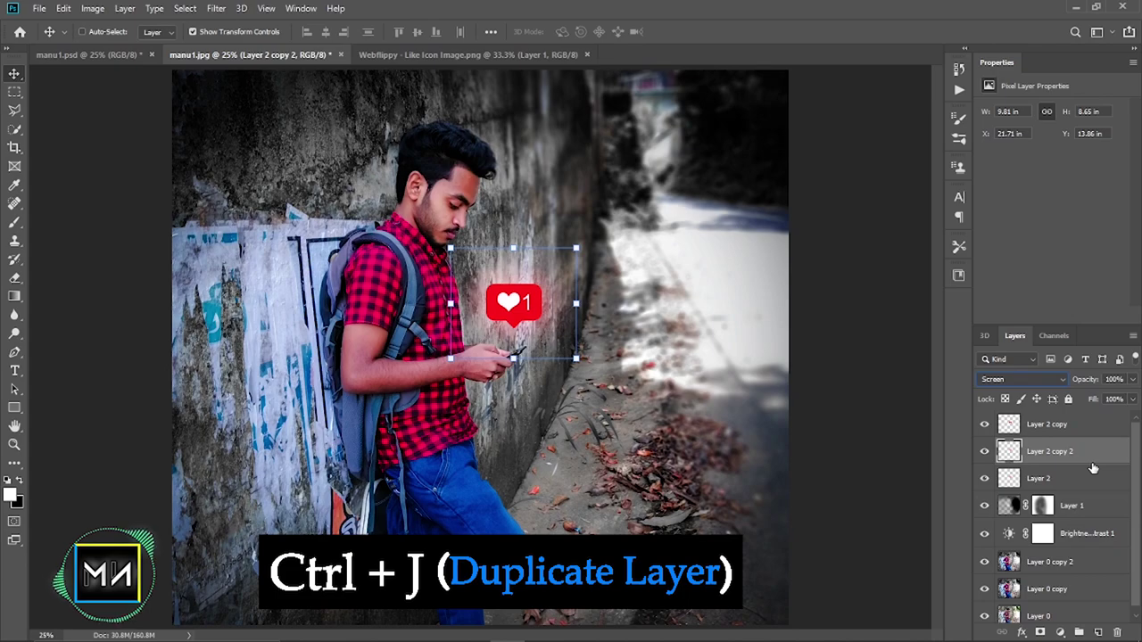
{"action": "key", "text": "ctrl+j"}
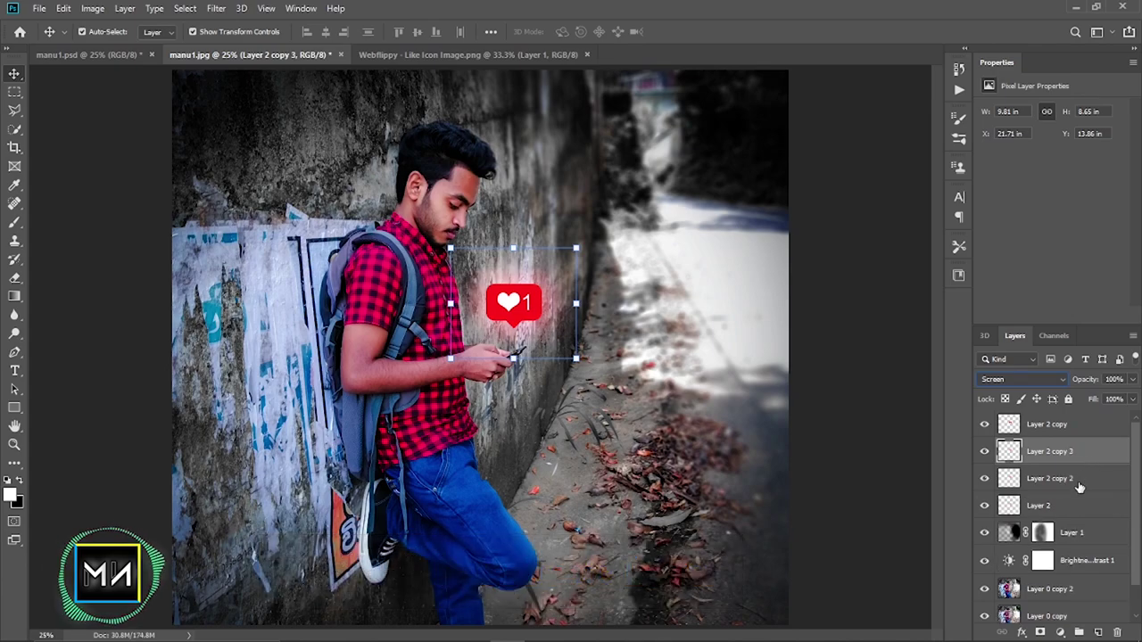
{"action": "left_click", "coordinate": [1079, 482]}
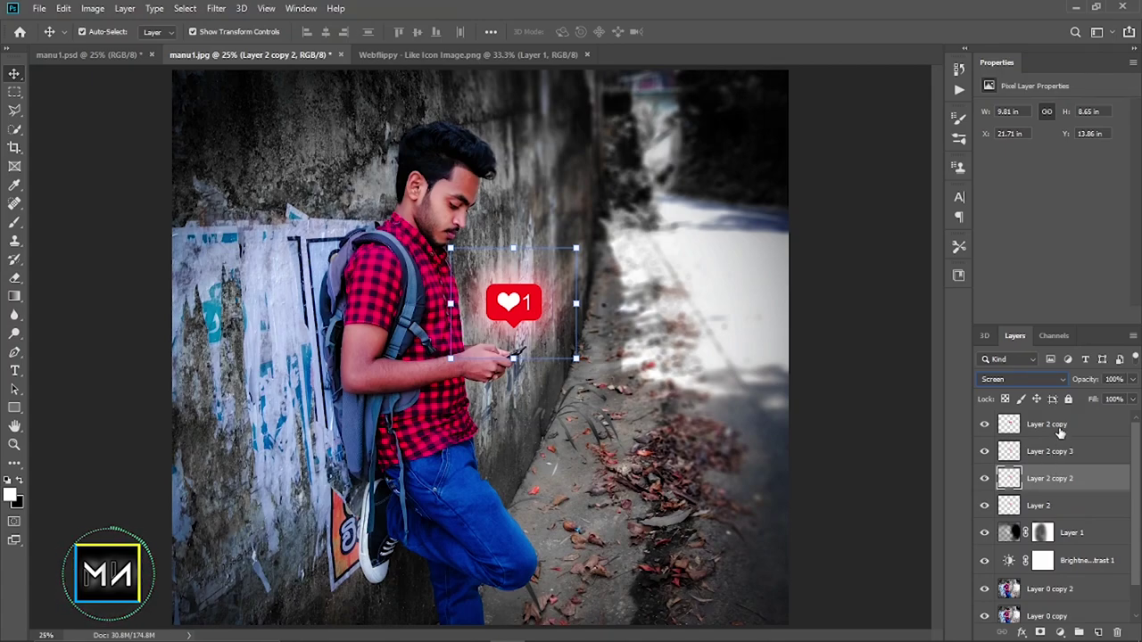
{"action": "left_click", "coordinate": [1062, 430]}
{"action": "key", "text": "ctrl+j"}
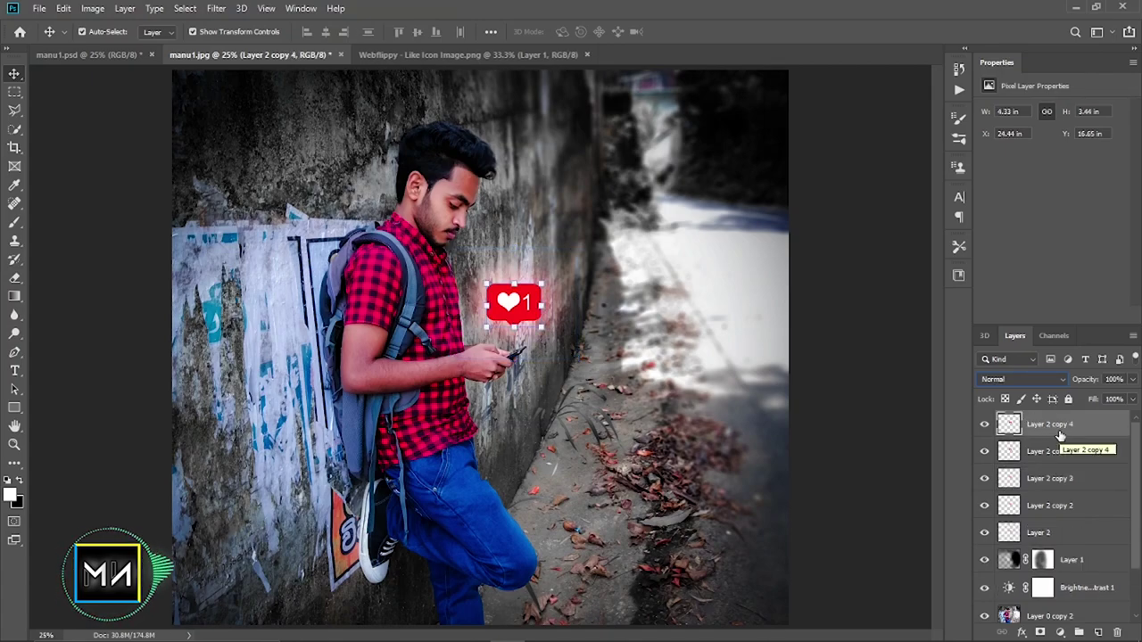
Blur Layer 2 copy with a 118.7 px Gaussian Blur for a wider glow.
{"action": "left_click", "coordinate": [1070, 457]}
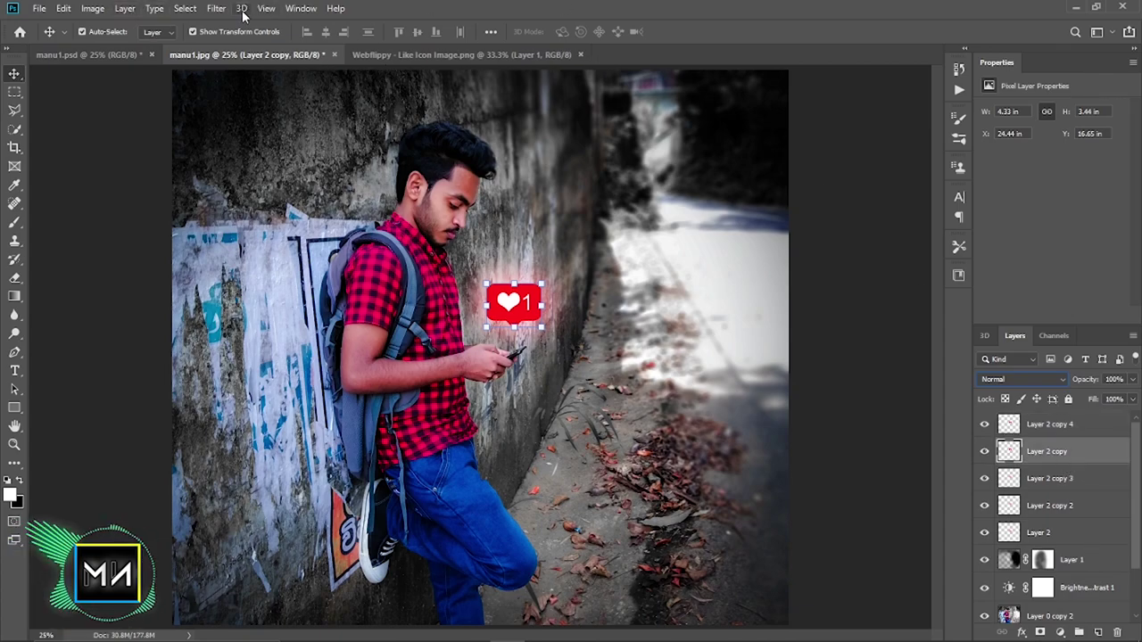
{"action": "left_click", "coordinate": [216, 8]}
{"action": "mouse_move", "coordinate": [223, 170]}
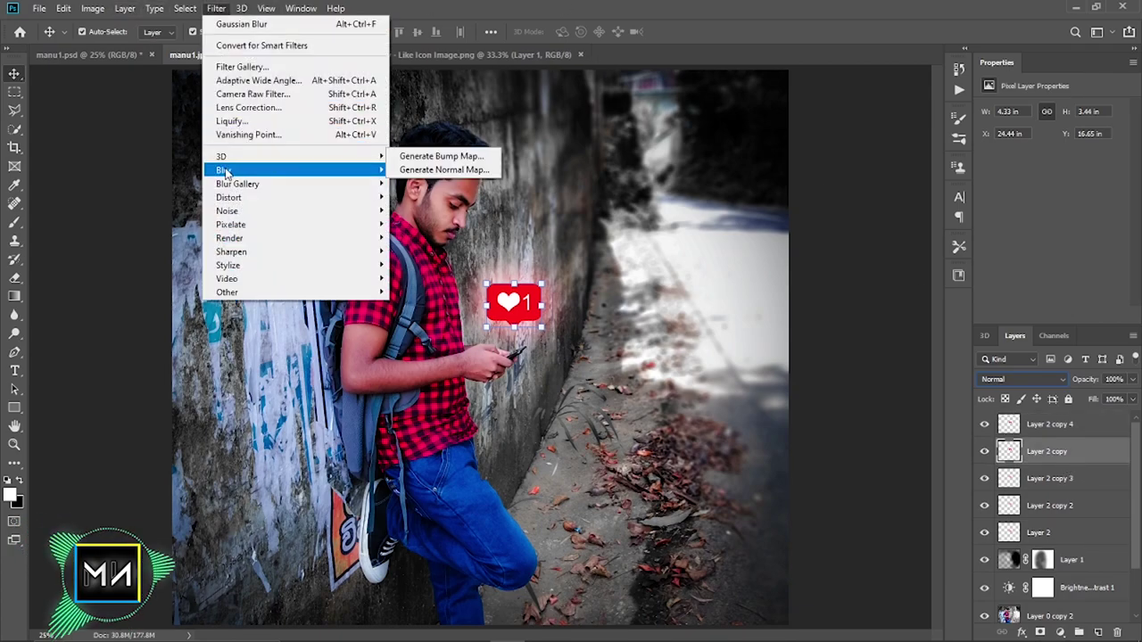
{"action": "left_click", "coordinate": [427, 224]}
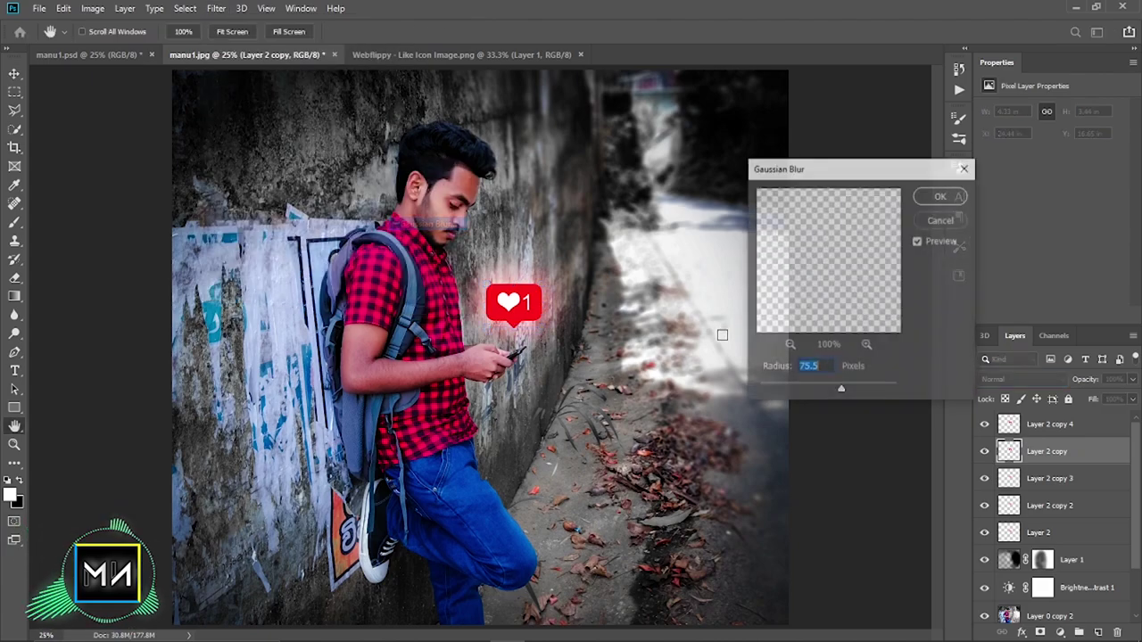
{"action": "left_click_drag", "start_coordinate": [840, 393], "coordinate": [859, 388]}
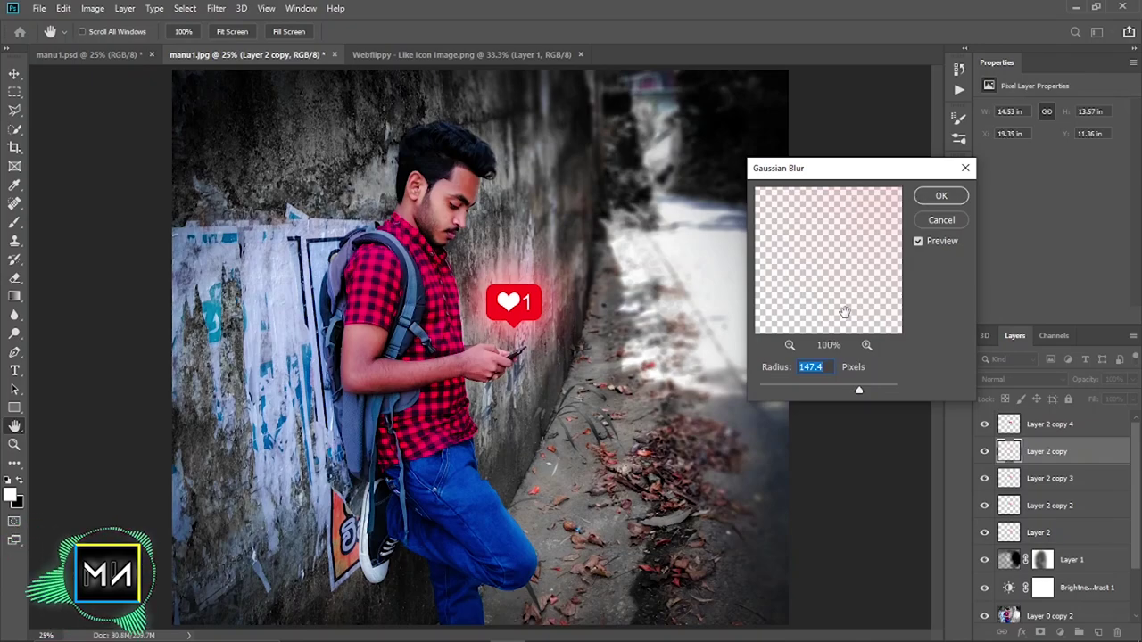
{"action": "left_click_drag", "start_coordinate": [855, 391], "coordinate": [852, 390]}
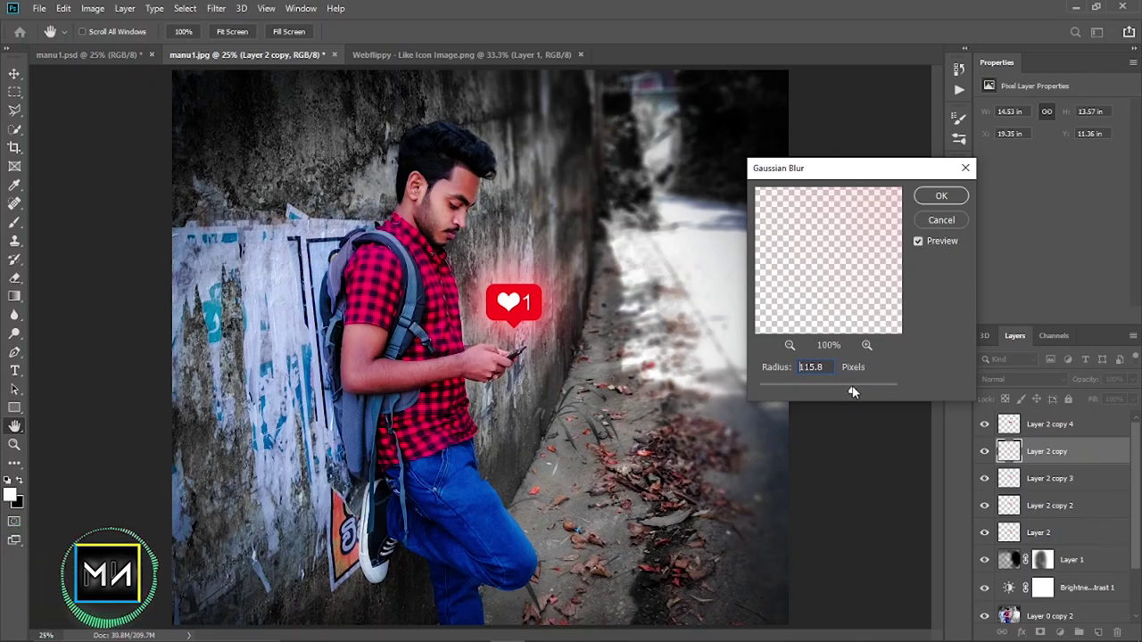
{"action": "left_click", "coordinate": [931, 216]}
Group Layer 2 through Layer 2 copy 4 into Group 1 and toggle its visibility to check.
{"action": "left_click", "coordinate": [1054, 507]}
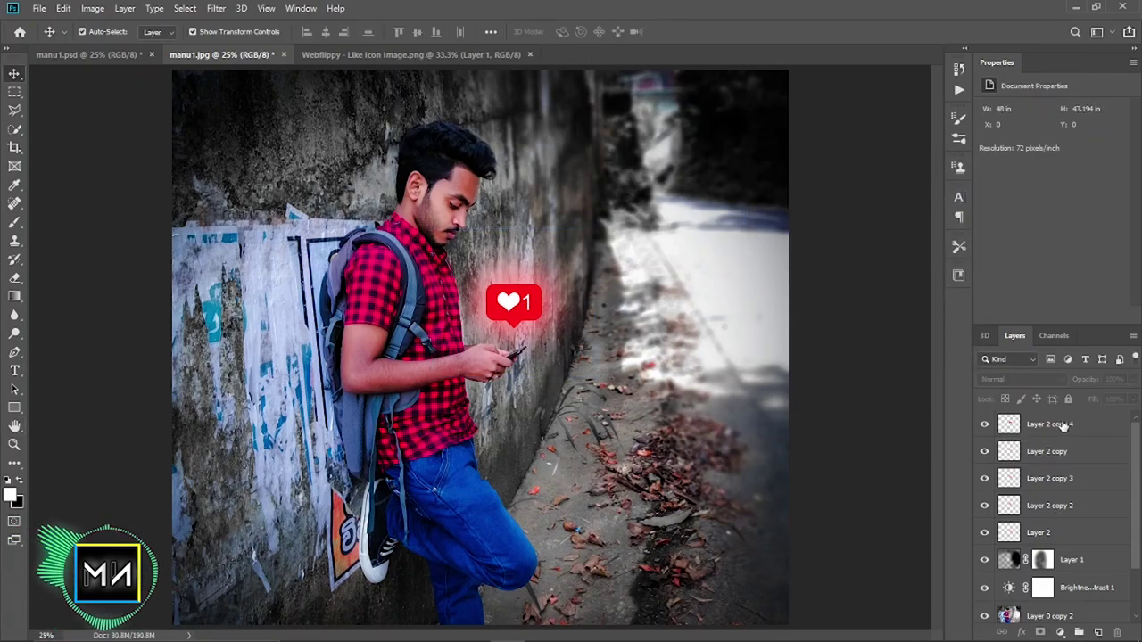
{"action": "left_click", "coordinate": [1053, 425]}
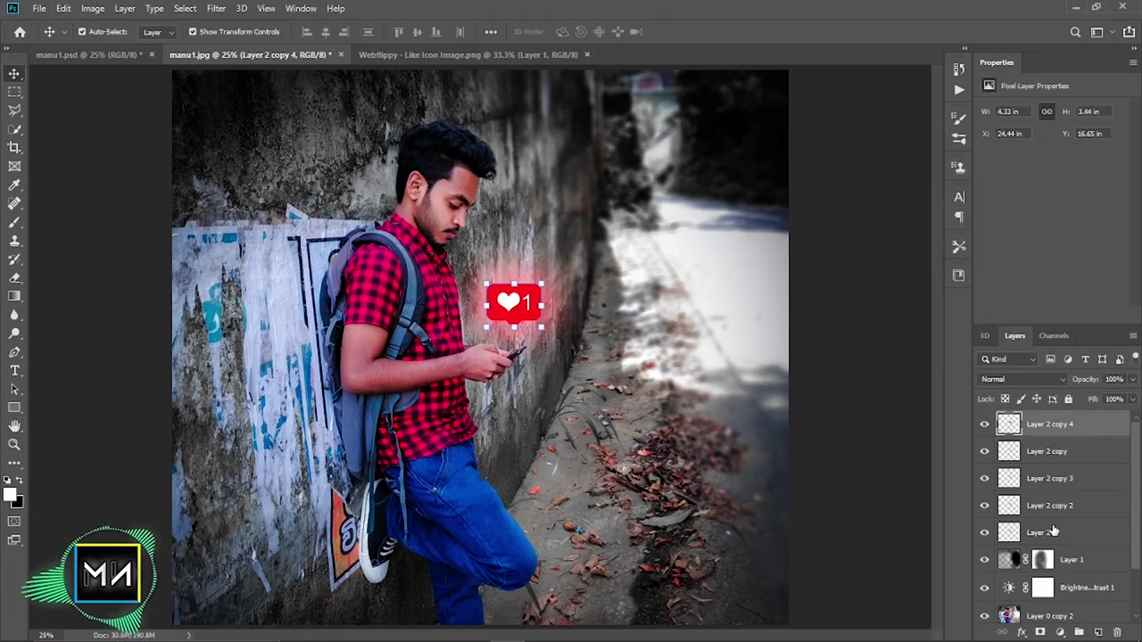
{"action": "left_click", "coordinate": [1055, 532], "text": "shift"}
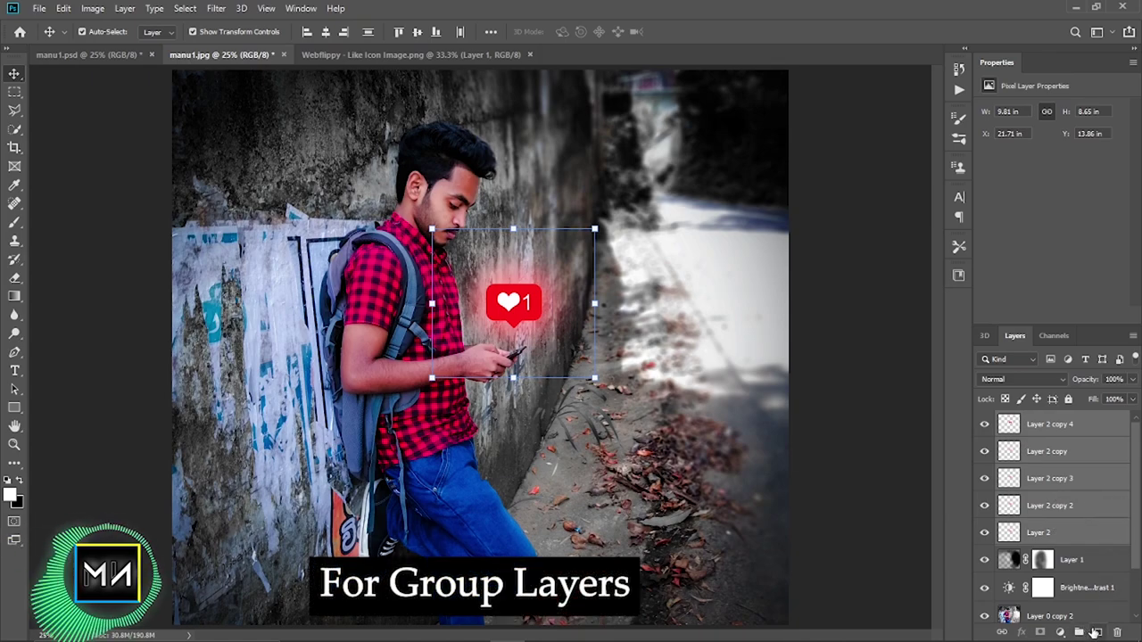
{"action": "key", "text": "ctrl+g"}
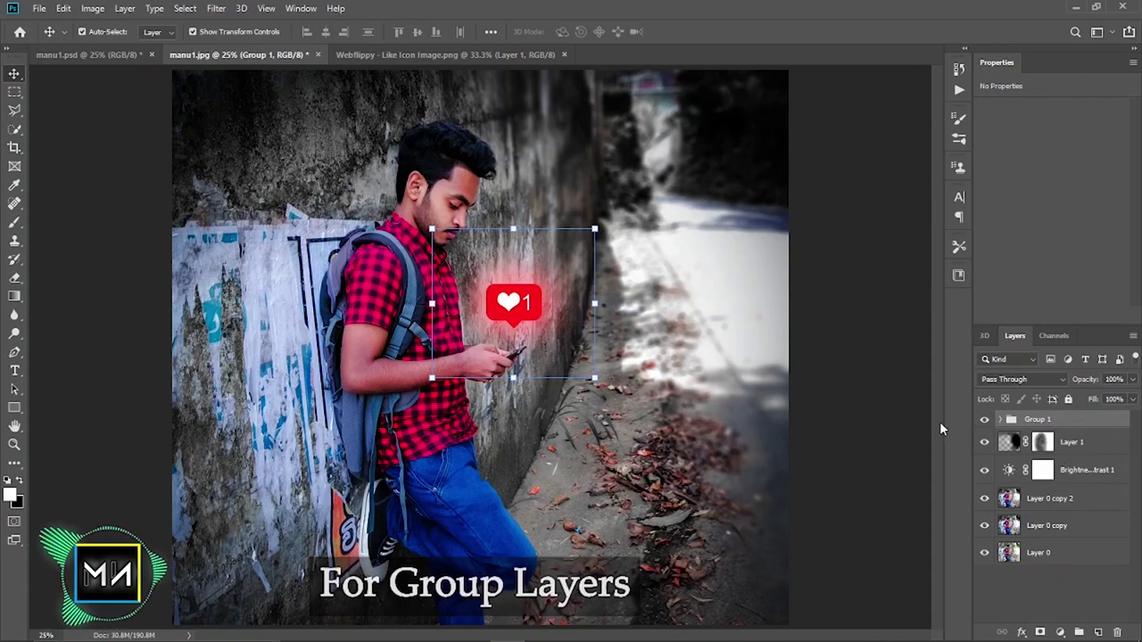
{"action": "left_click", "coordinate": [984, 419]}
{"action": "left_click", "coordinate": [985, 419]}
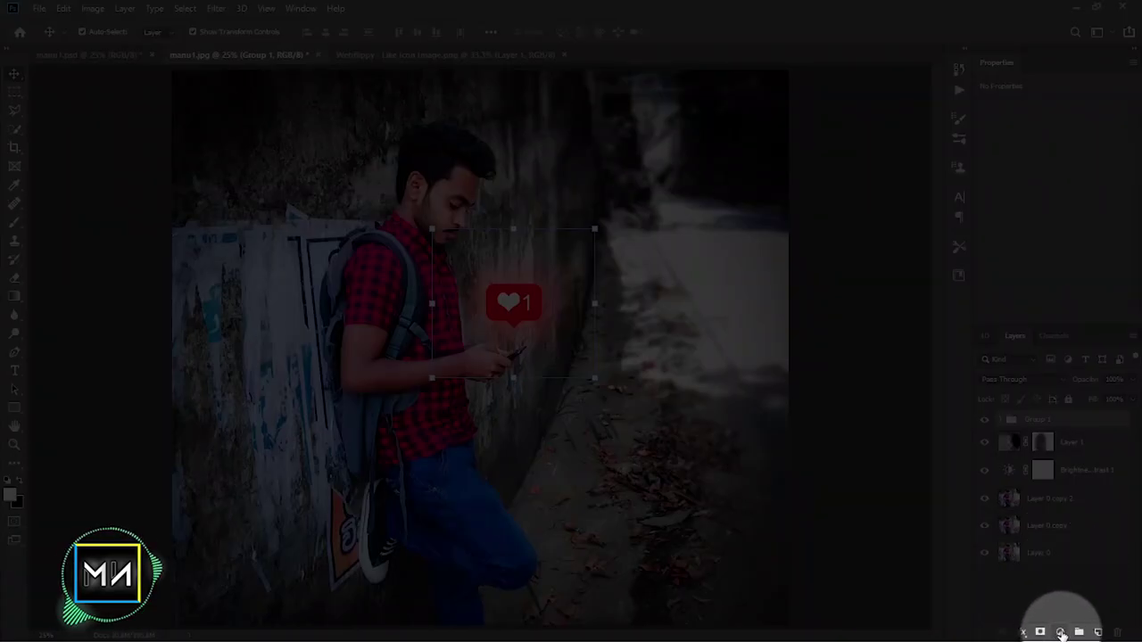
Add a Colorize Hue/Saturation adjustment layer at Hue 0, Saturation 73, Lightness -3.
{"action": "left_click", "coordinate": [1061, 630]}
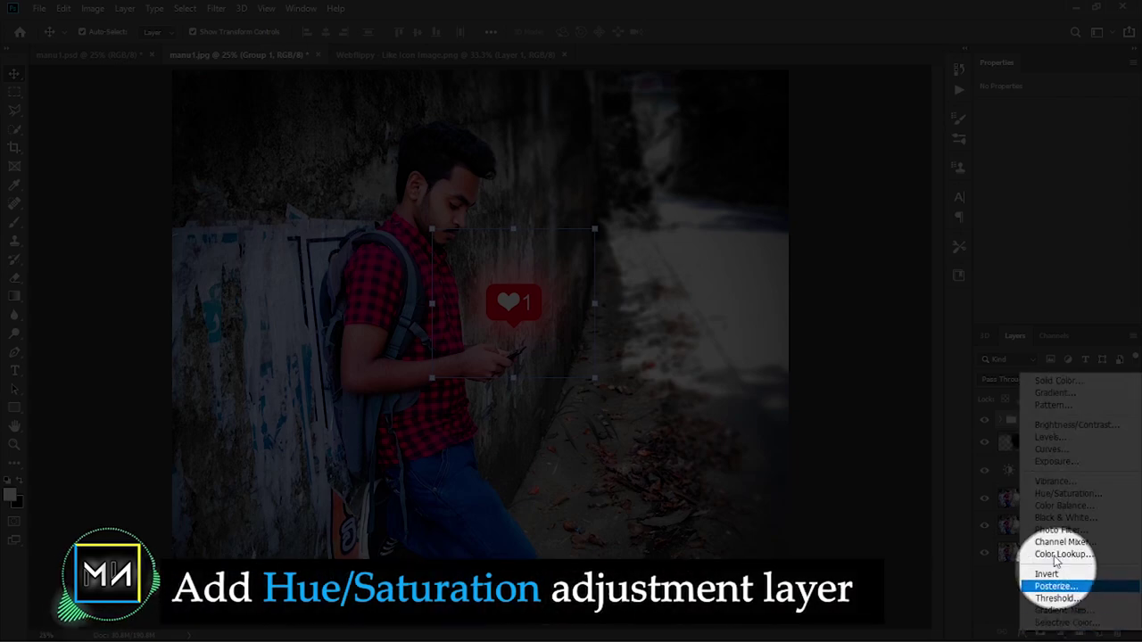
{"action": "left_click", "coordinate": [1048, 494]}
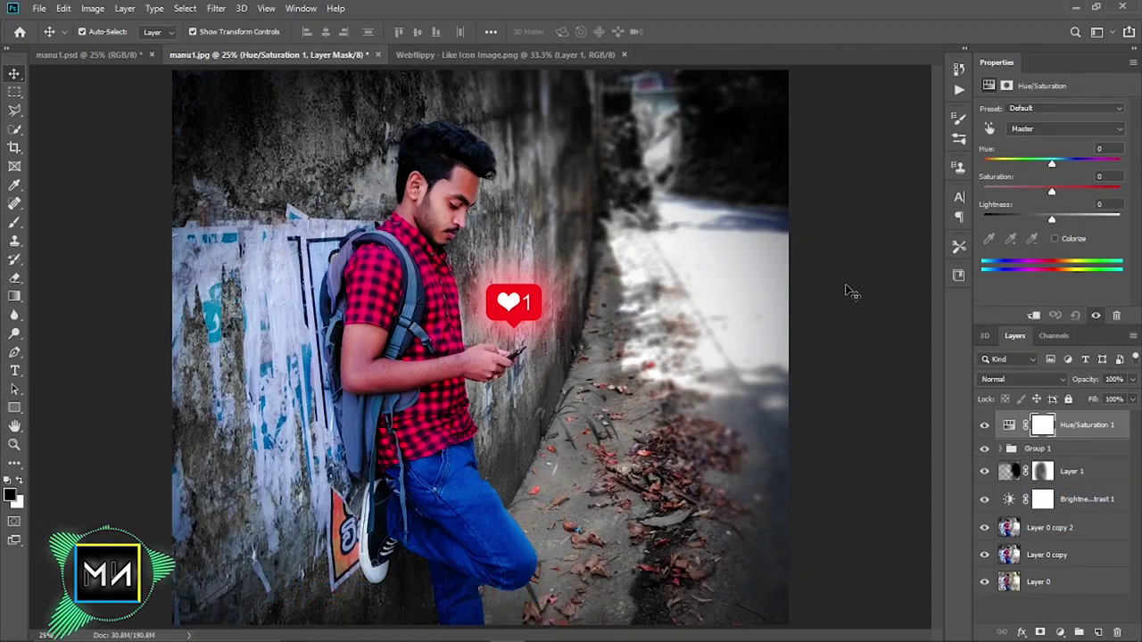
{"action": "left_click", "coordinate": [1055, 239]}
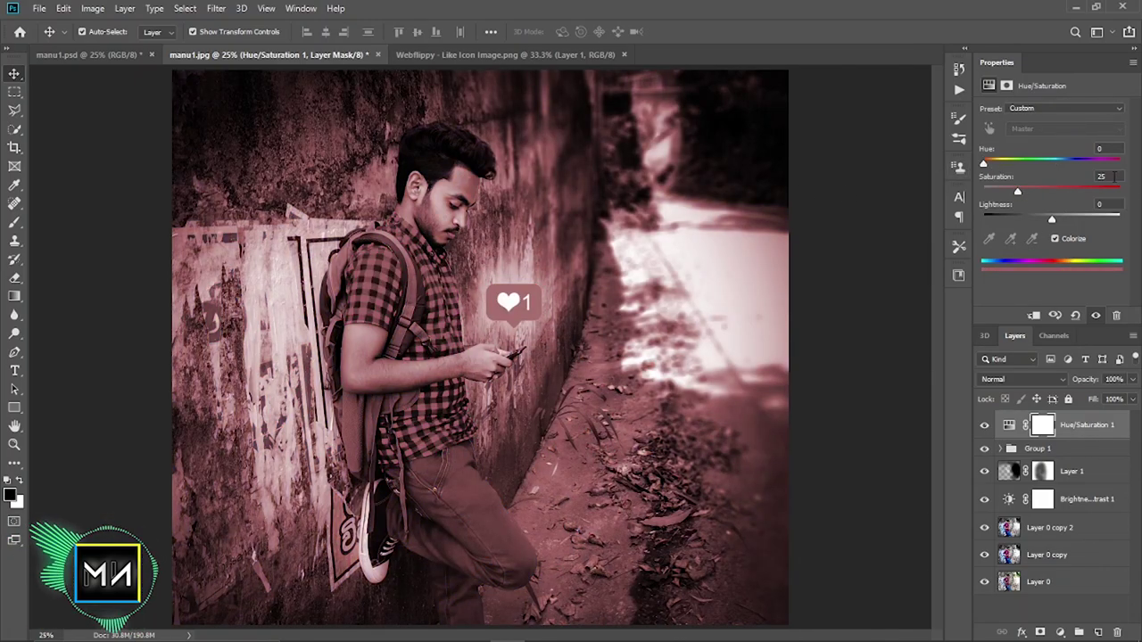
{"action": "left_click_drag", "start_coordinate": [1017, 193], "coordinate": [1055, 202]}
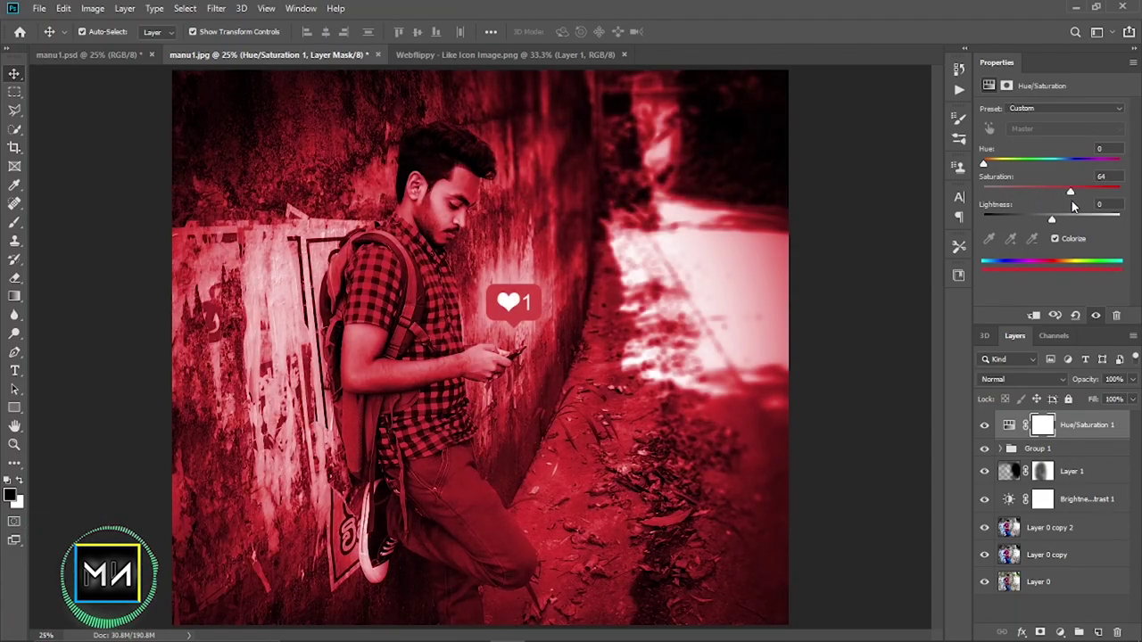
{"action": "left_click_drag", "start_coordinate": [1081, 205], "coordinate": [1084, 206]}
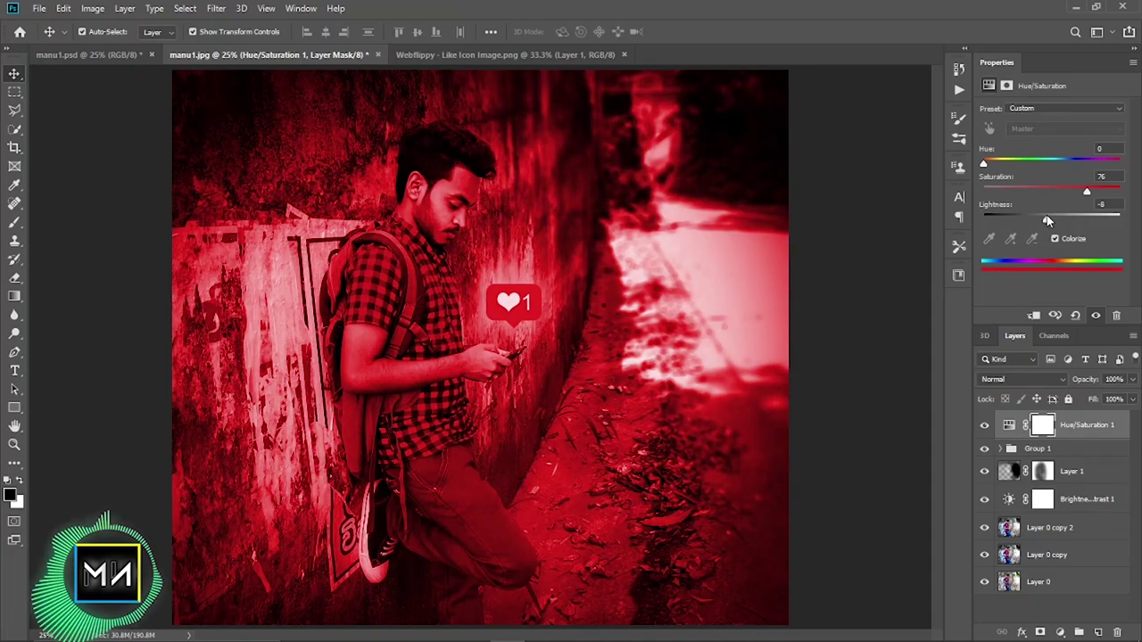
{"action": "left_click_drag", "start_coordinate": [1049, 219], "coordinate": [1057, 221]}
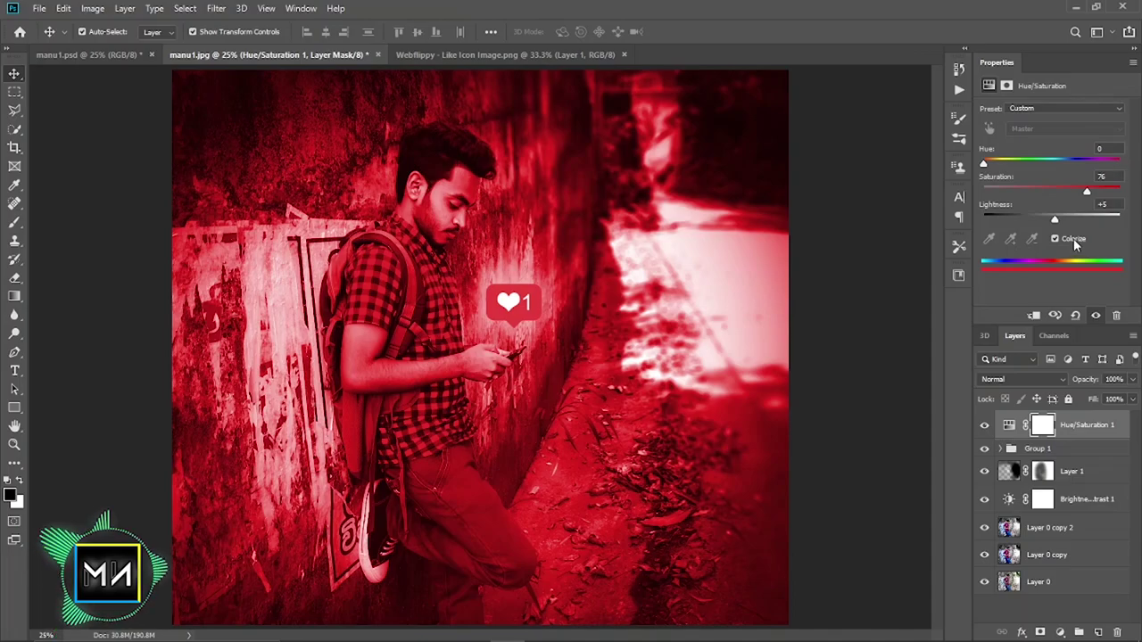
{"action": "left_click_drag", "start_coordinate": [1054, 219], "coordinate": [1075, 193]}
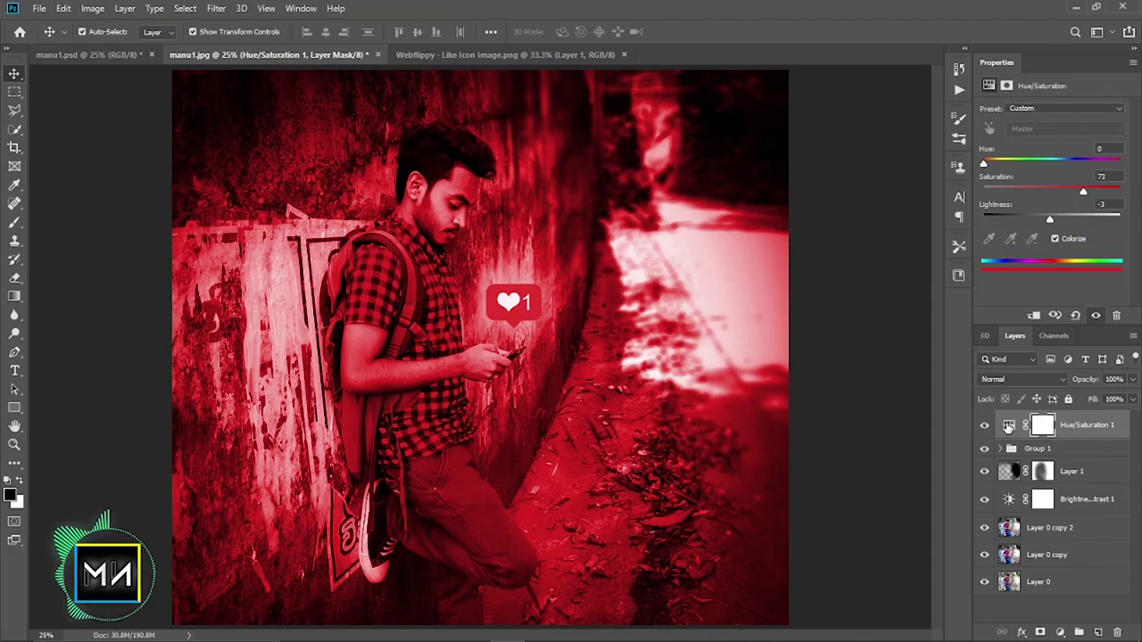
{"action": "left_click", "coordinate": [1008, 426]}
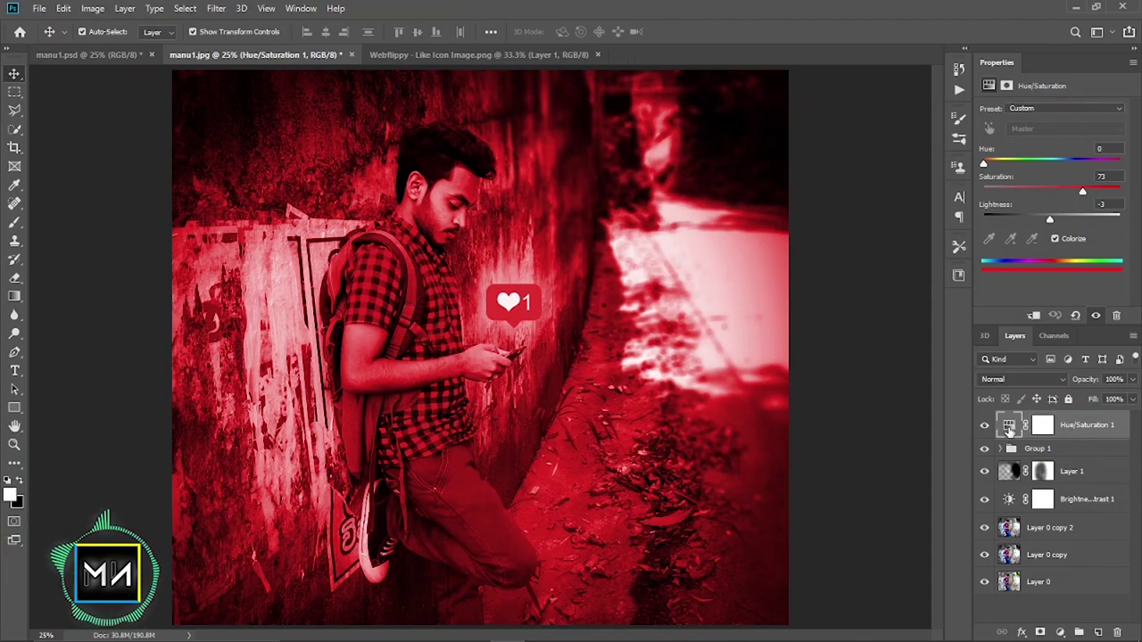
In the tint layer's Blending Options, split the Underlying Layer black slider to 52/114.
{"action": "right_click", "coordinate": [1008, 426]}
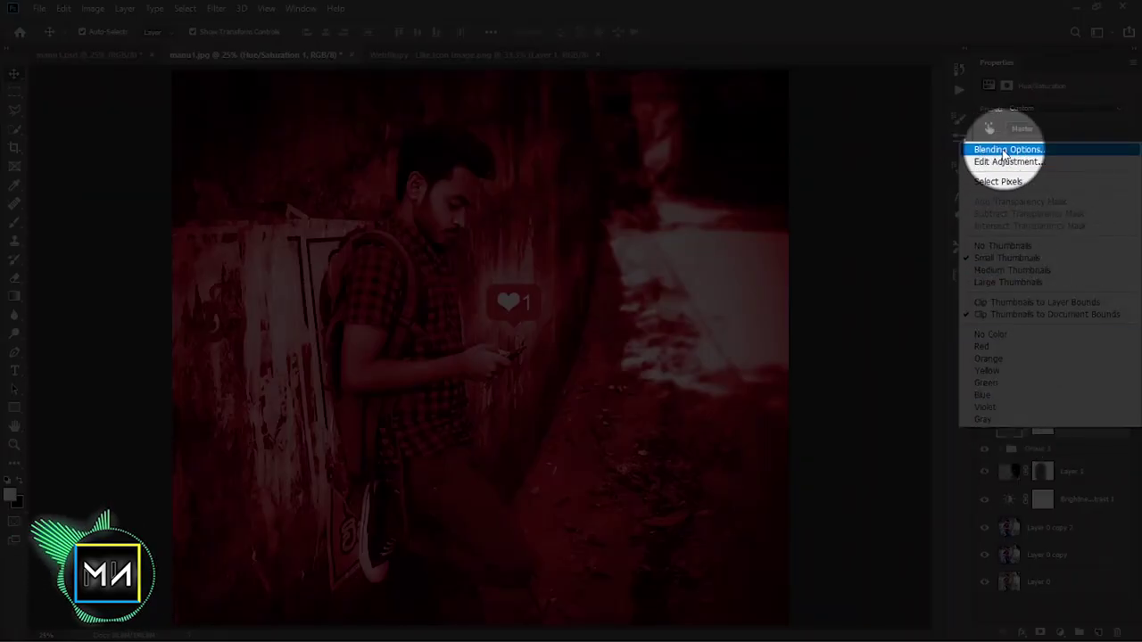
{"action": "left_click", "coordinate": [1007, 150]}
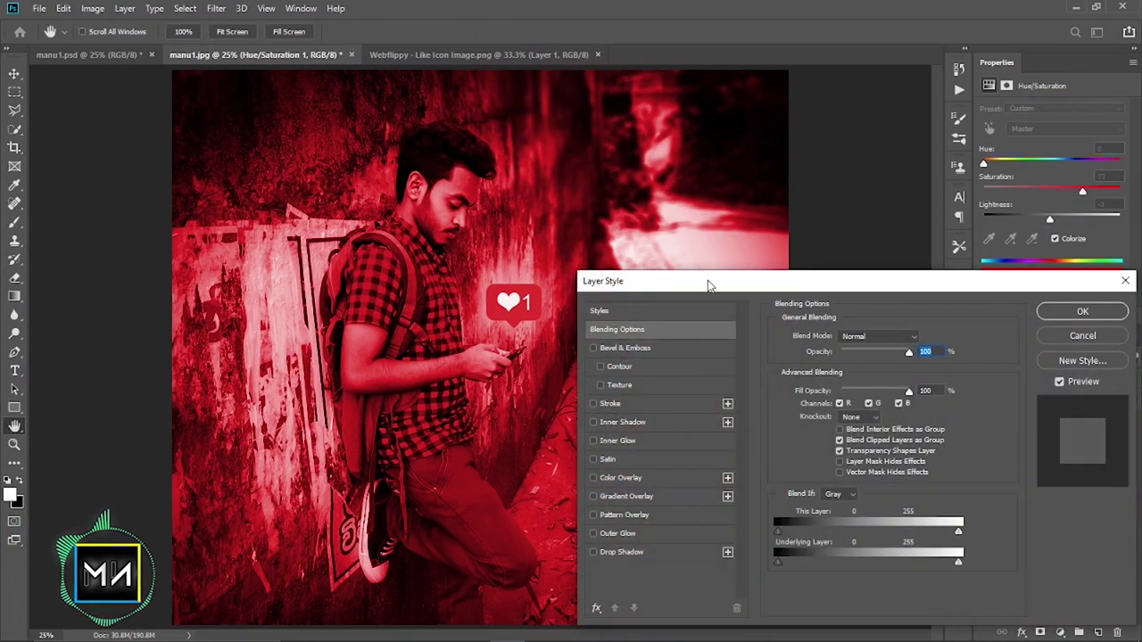
{"action": "left_click_drag", "start_coordinate": [710, 286], "coordinate": [744, 156]}
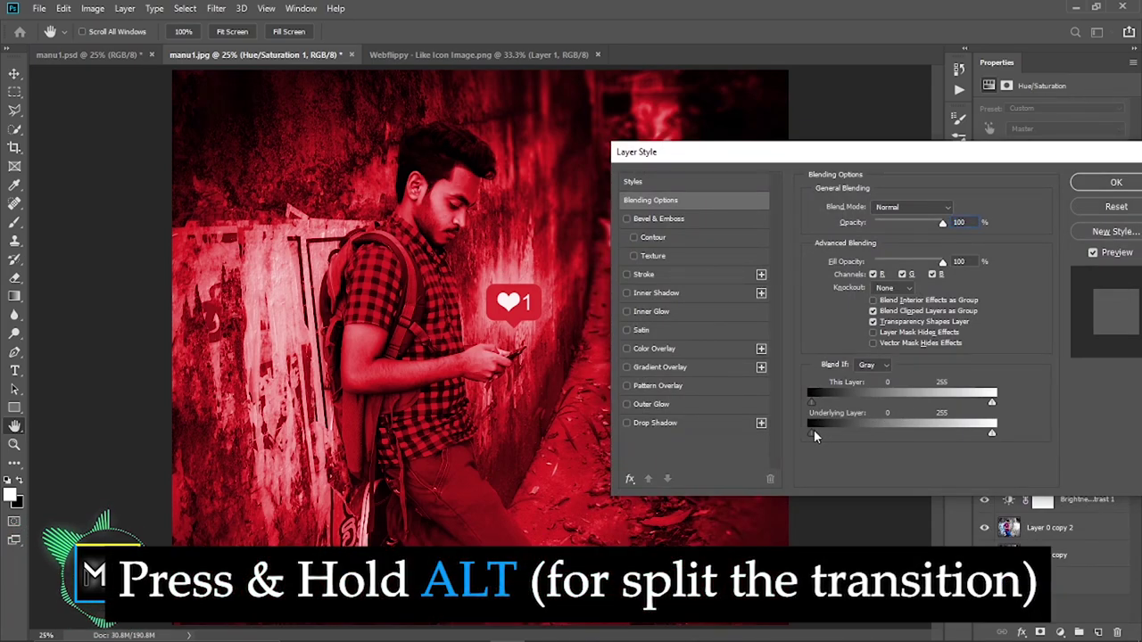
{"action": "left_click_drag", "start_coordinate": [814, 432], "coordinate": [819, 436]}
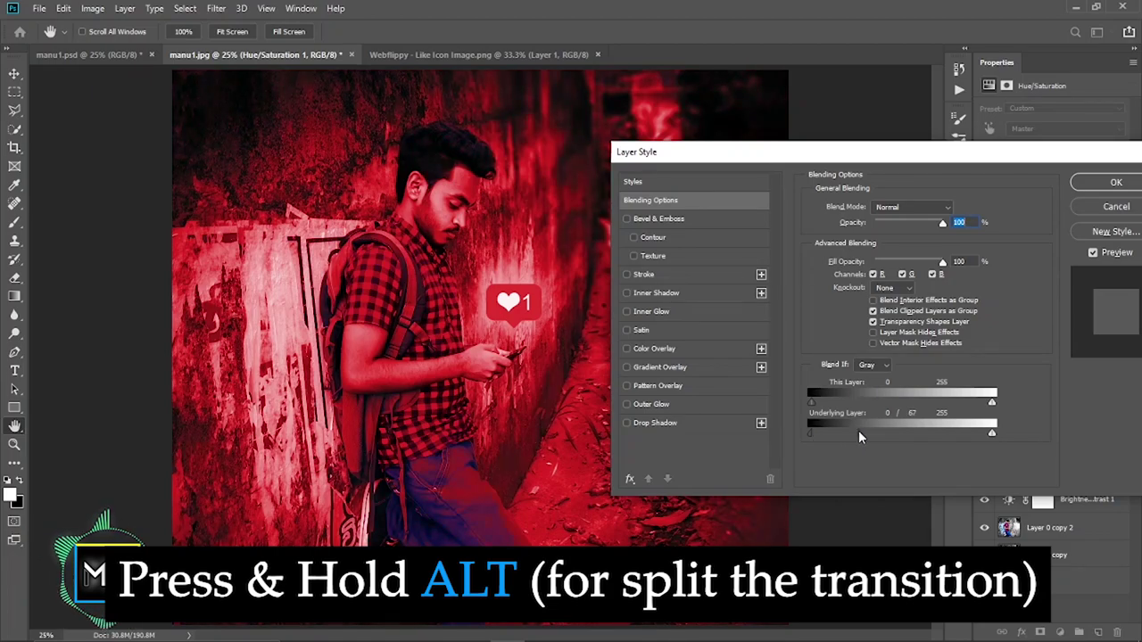
{"action": "left_click_drag", "start_coordinate": [859, 433], "coordinate": [891, 431]}
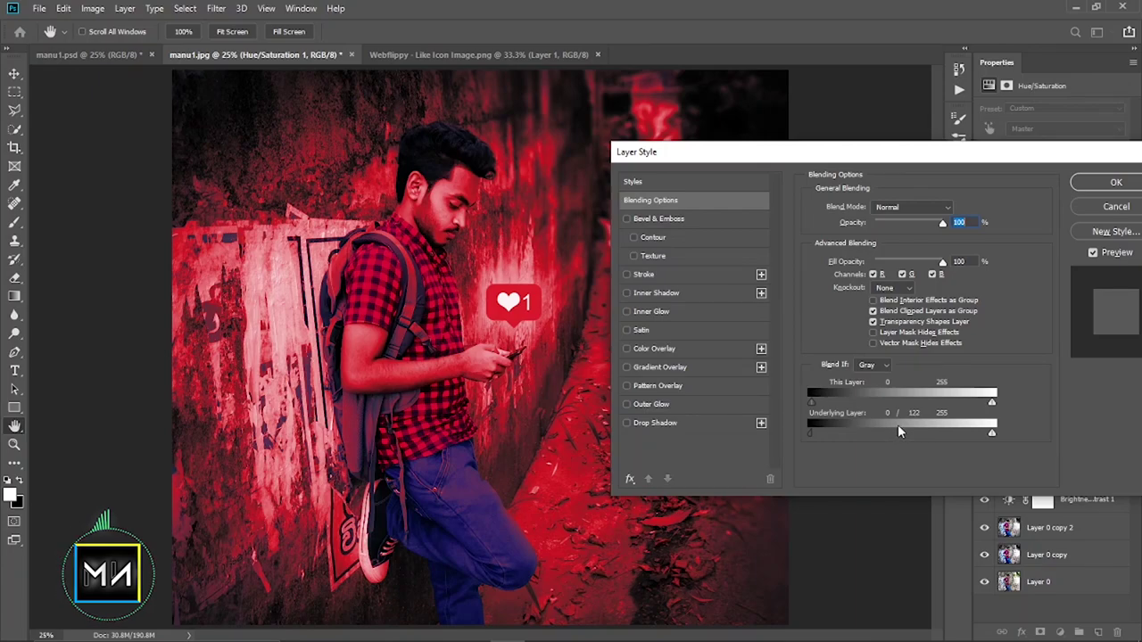
{"action": "left_click_drag", "start_coordinate": [892, 428], "coordinate": [891, 429]}
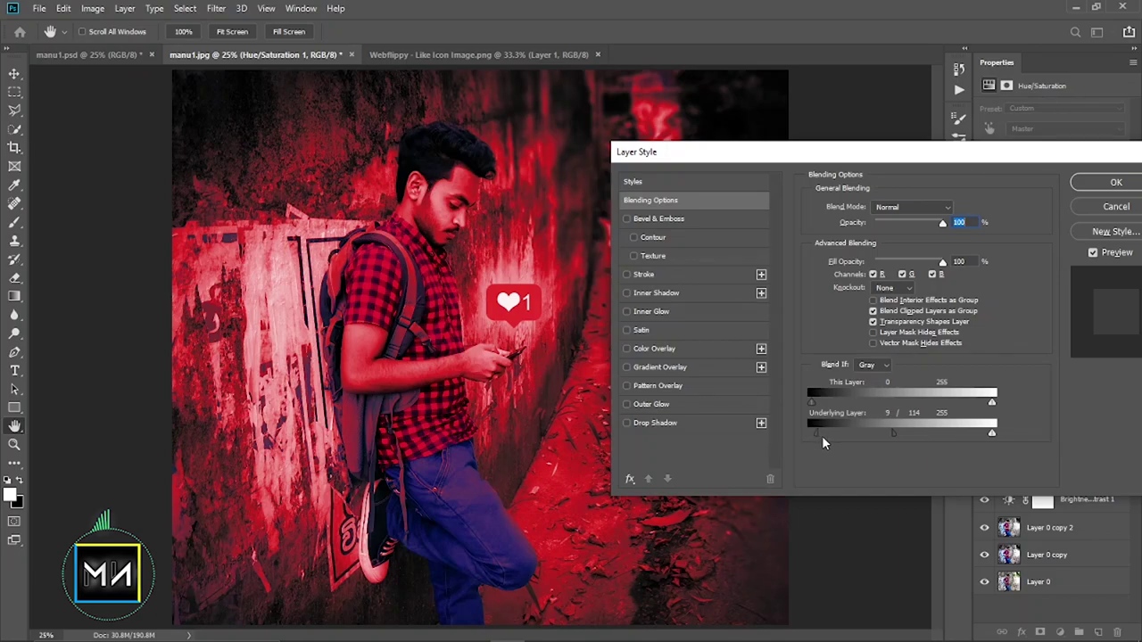
{"action": "left_click_drag", "start_coordinate": [816, 434], "coordinate": [846, 432]}
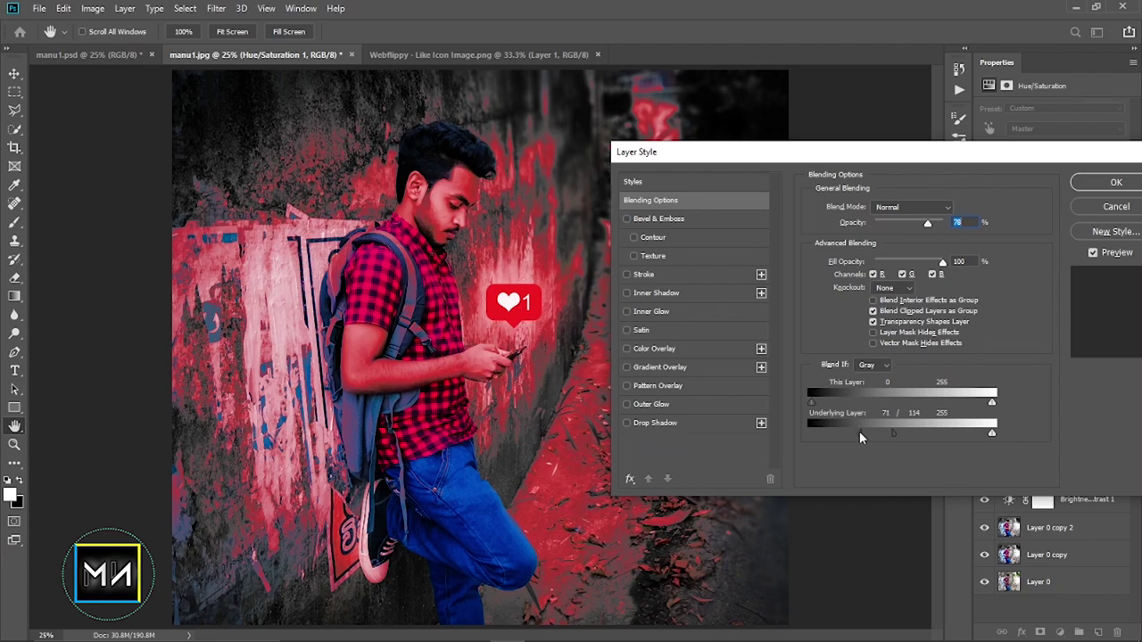
{"action": "left_click_drag", "start_coordinate": [852, 433], "coordinate": [848, 433]}
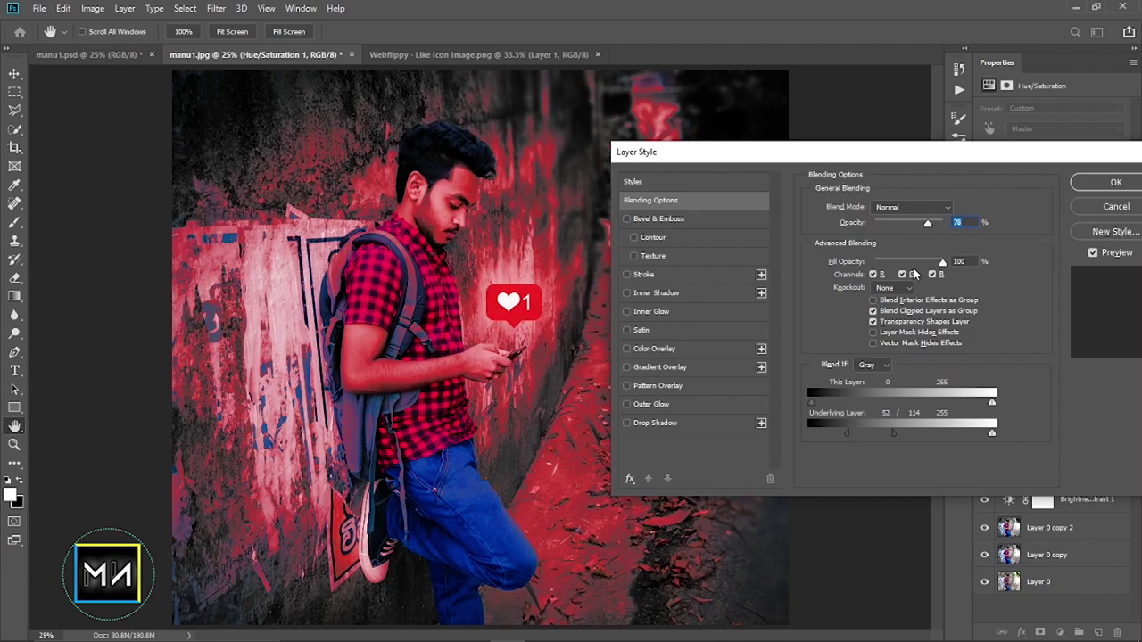
Blend the red tint in Color mode at 70% opacity and apply.
{"action": "left_click", "coordinate": [912, 207]}
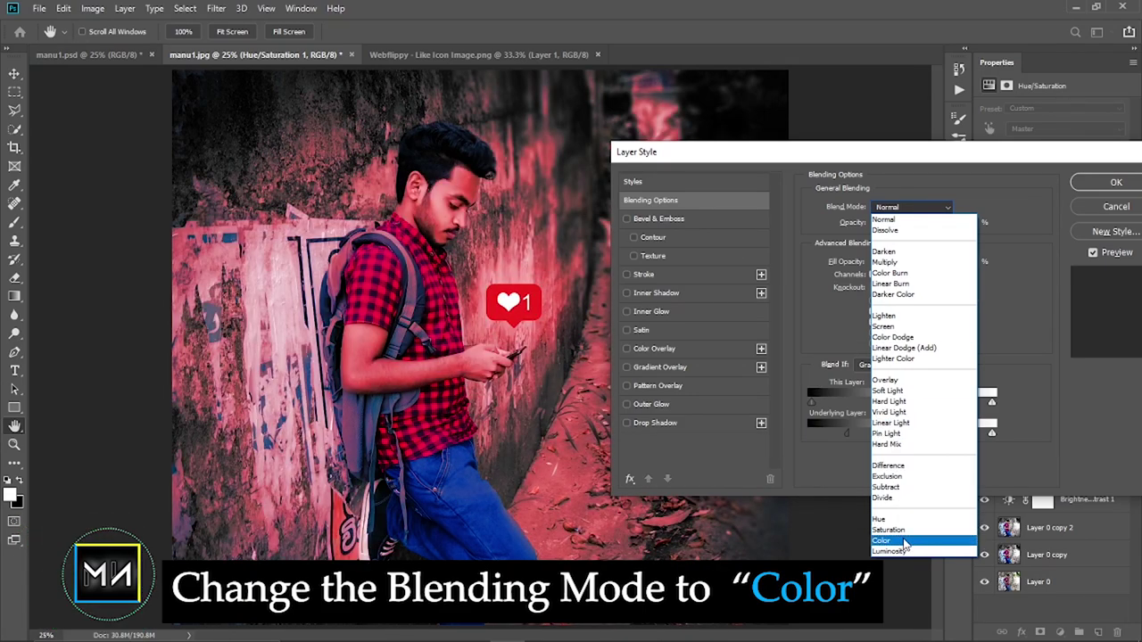
{"action": "left_click", "coordinate": [904, 542]}
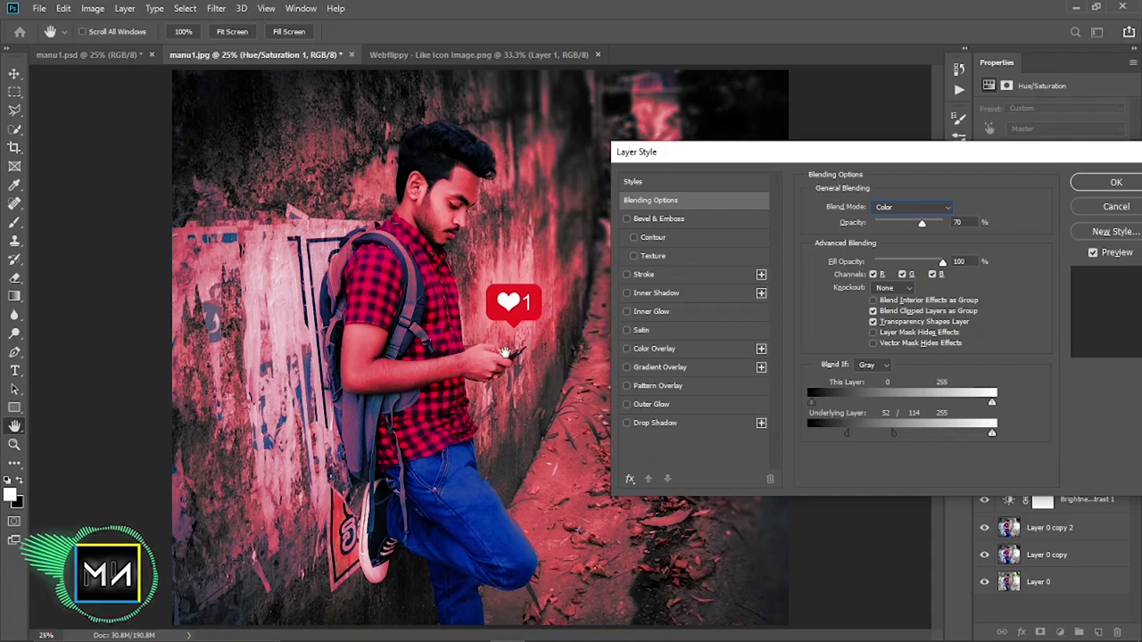
{"action": "left_click", "coordinate": [1106, 182]}
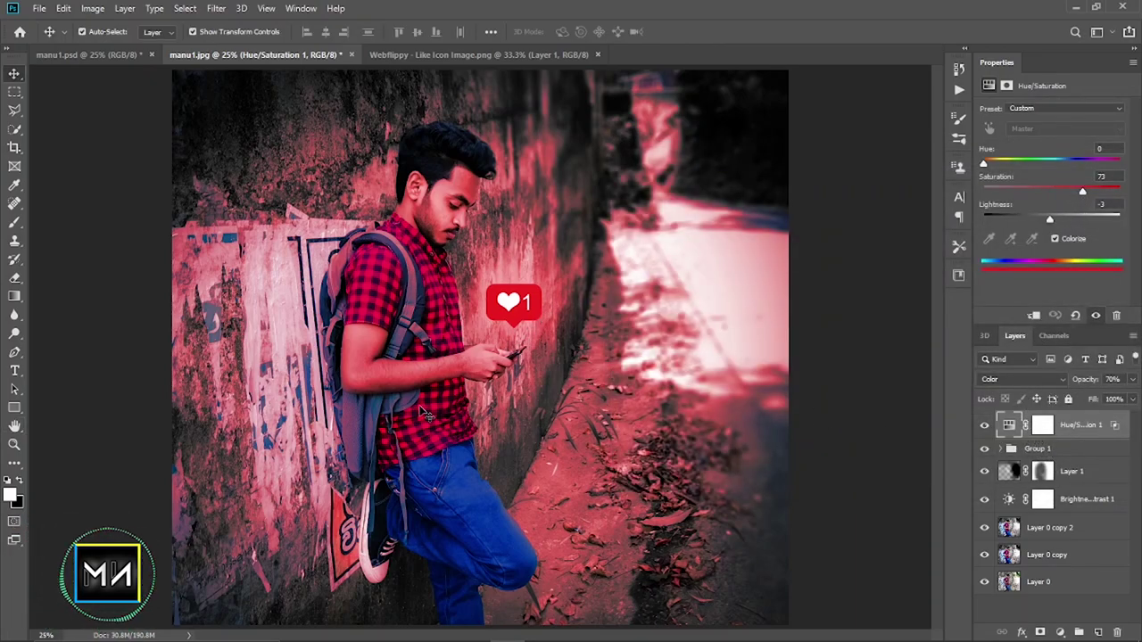
Paint black on the Hue/Saturation mask to remove the red tint from the road.
{"action": "left_click", "coordinate": [1042, 427]}
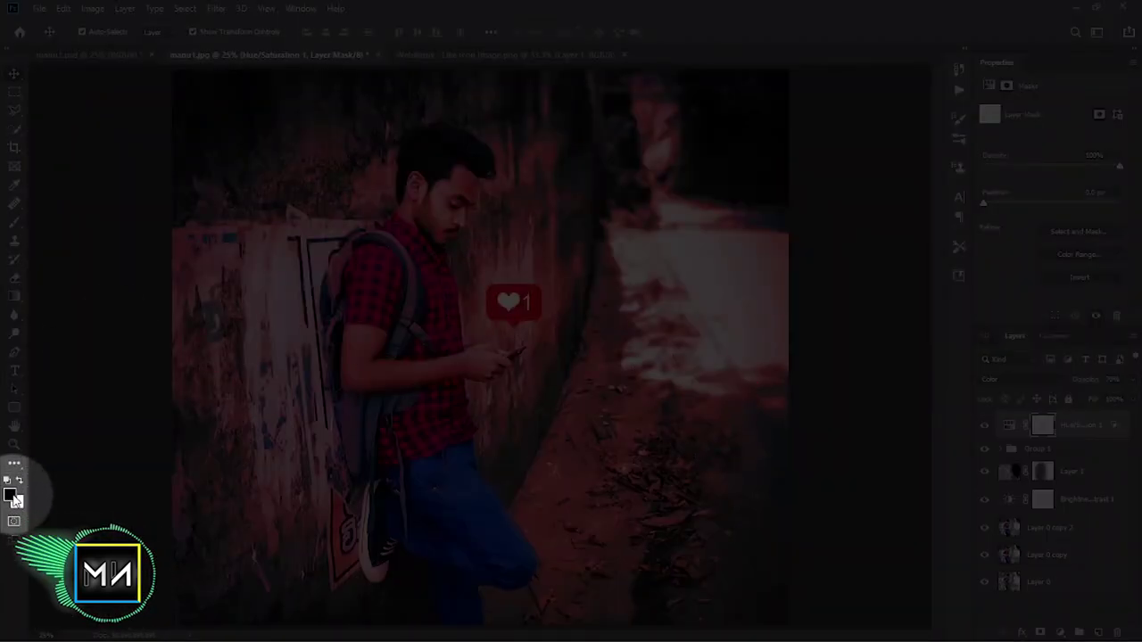
{"action": "left_click", "coordinate": [15, 222]}
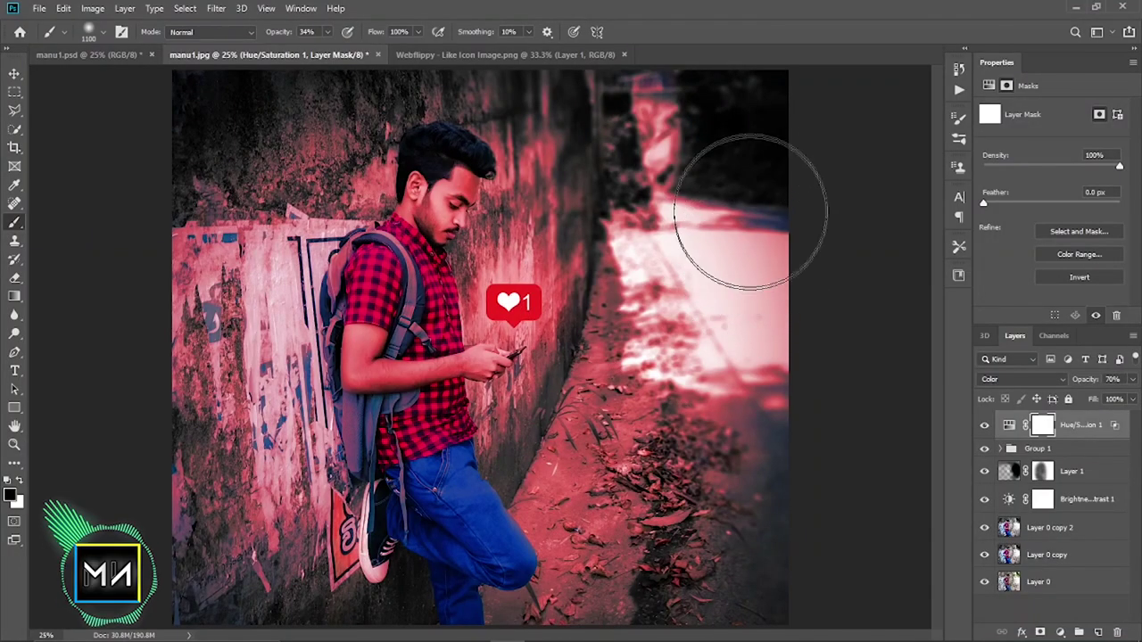
{"action": "mouse_move", "coordinate": [751, 212]}
{"action": "left_mouse_down"}
{"action": "mouse_move", "coordinate": [696, 446]}
{"action": "mouse_move", "coordinate": [740, 301]}
{"action": "mouse_move", "coordinate": [740, 152]}
{"action": "mouse_move", "coordinate": [702, 241]}
{"action": "mouse_move", "coordinate": [637, 140]}
{"action": "mouse_move", "coordinate": [790, 241]}
{"action": "left_mouse_up"}
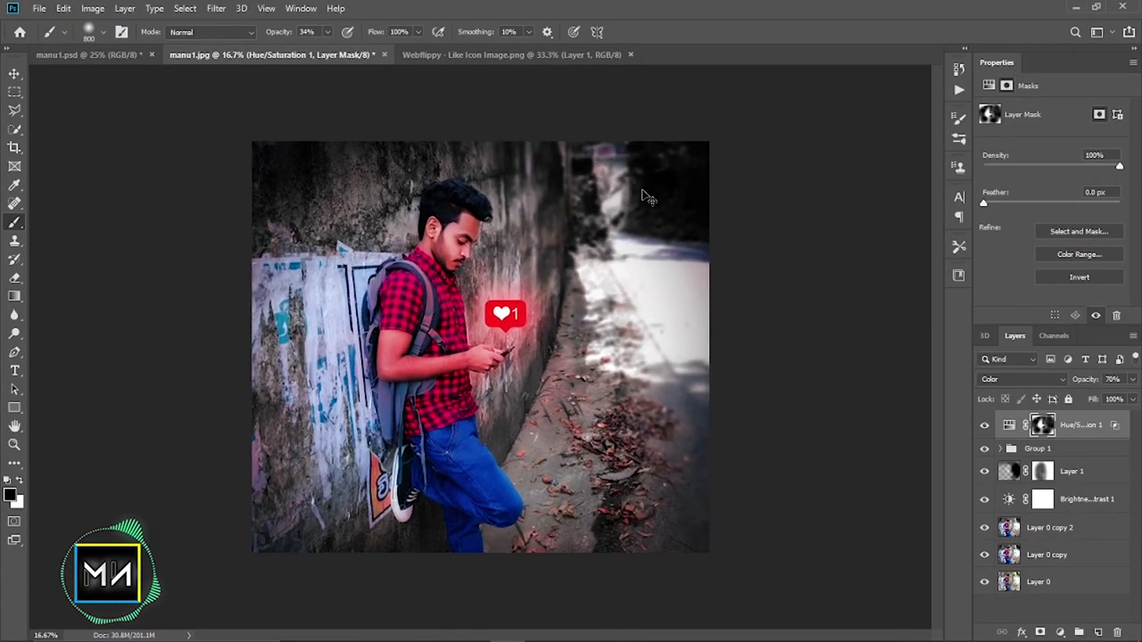
Raise the Hue/Saturation layer's opacity to 91%.
{"action": "key", "text": "ctrl+plus"}
{"action": "left_click", "coordinate": [14, 73]}
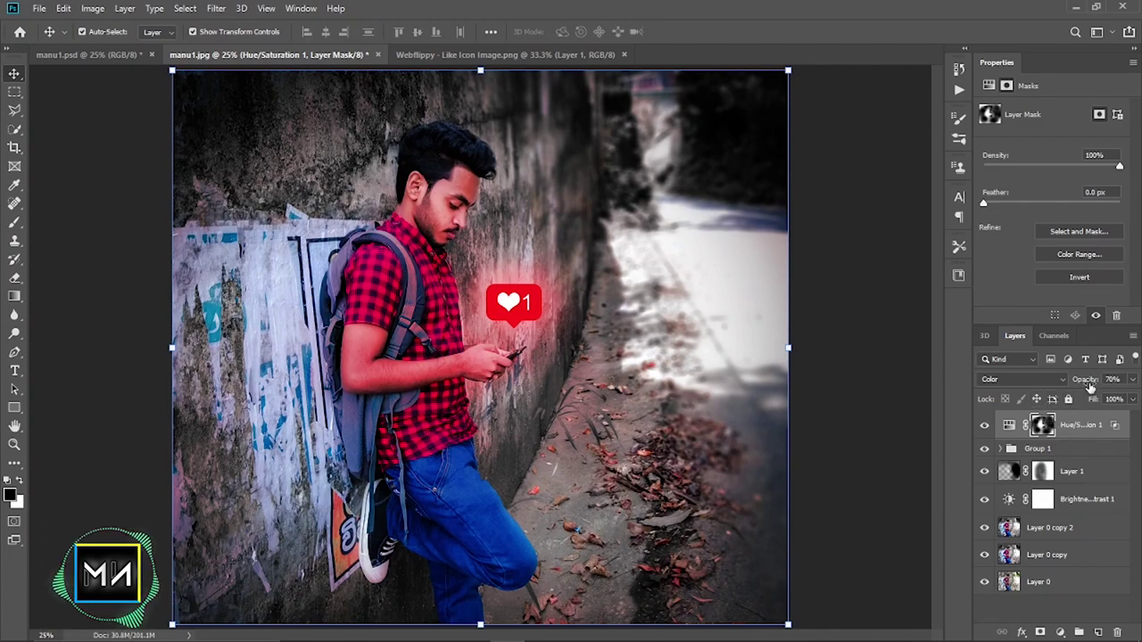
{"action": "left_click_drag", "start_coordinate": [1089, 385], "coordinate": [1096, 384]}
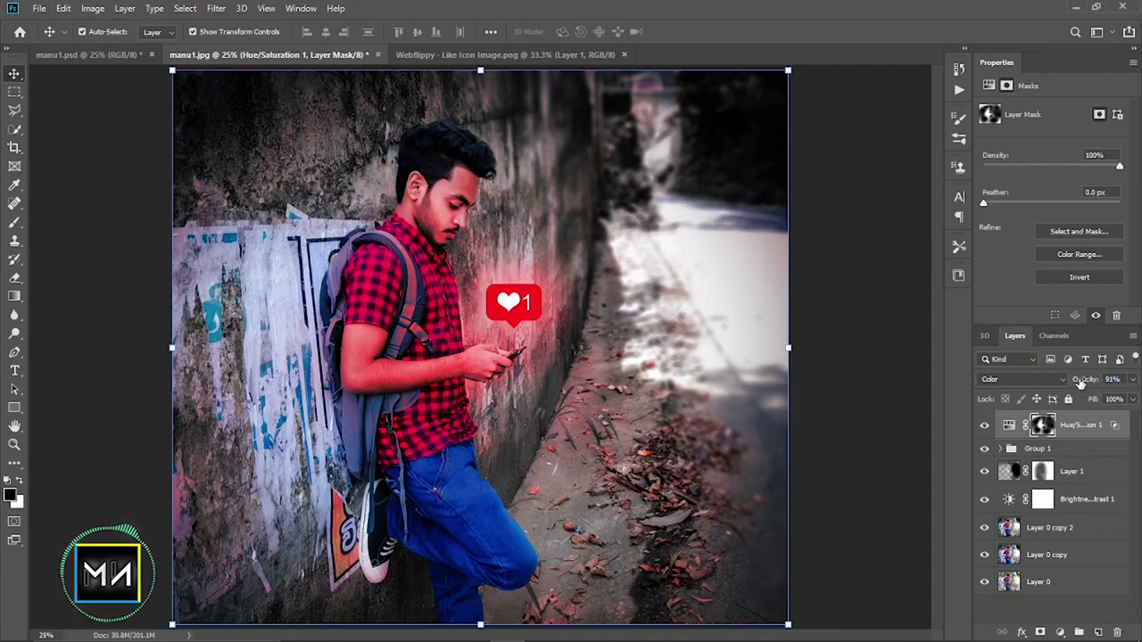
{"action": "left_click", "coordinate": [1009, 425]}
Re-split the tint layer's Underlying Layer black slider to 43/110 and confirm.
{"action": "right_click", "coordinate": [1010, 425]}
{"action": "left_click", "coordinate": [938, 331]}
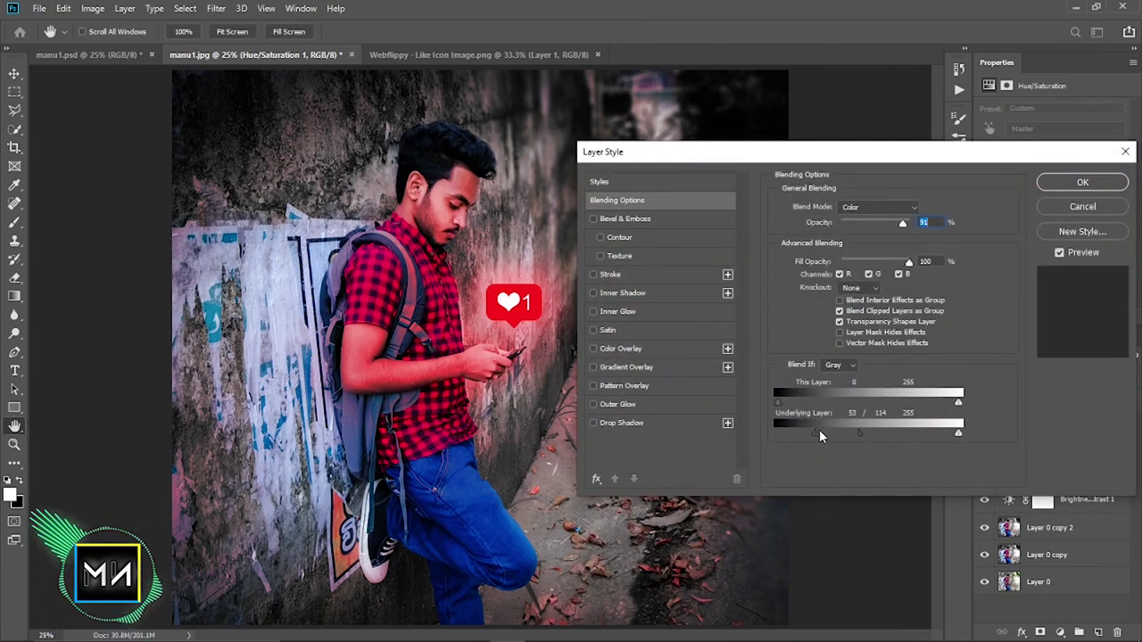
{"action": "mouse_move", "coordinate": [812, 431]}
{"action": "left_mouse_down"}
{"action": "mouse_move", "coordinate": [797, 428]}
{"action": "mouse_move", "coordinate": [862, 431]}
{"action": "left_mouse_up"}
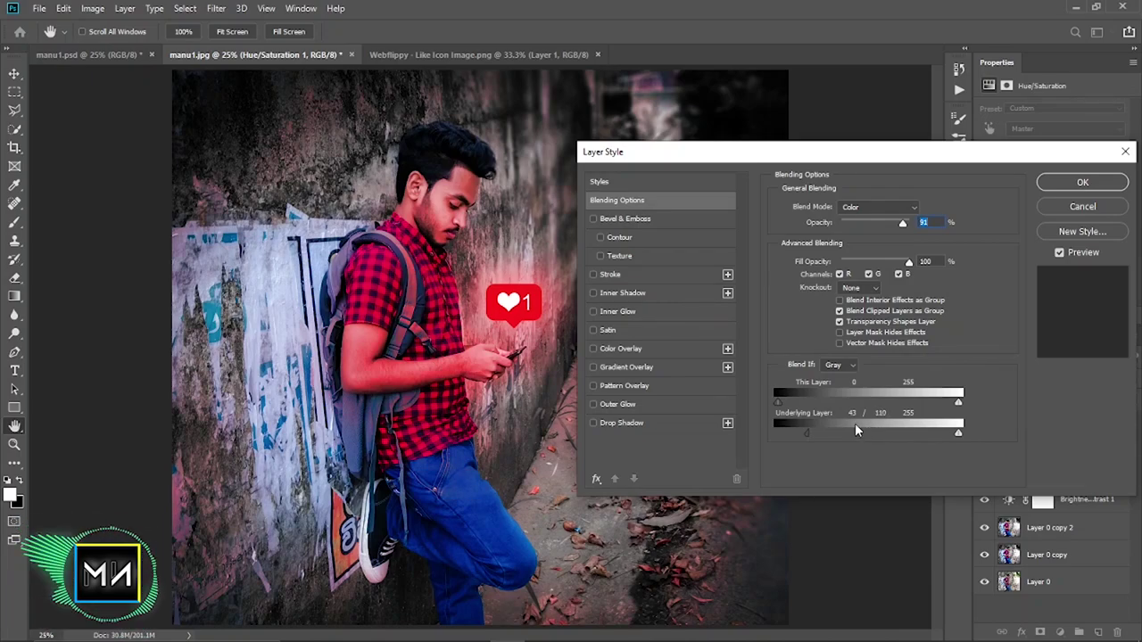
{"action": "left_click", "coordinate": [1080, 182]}
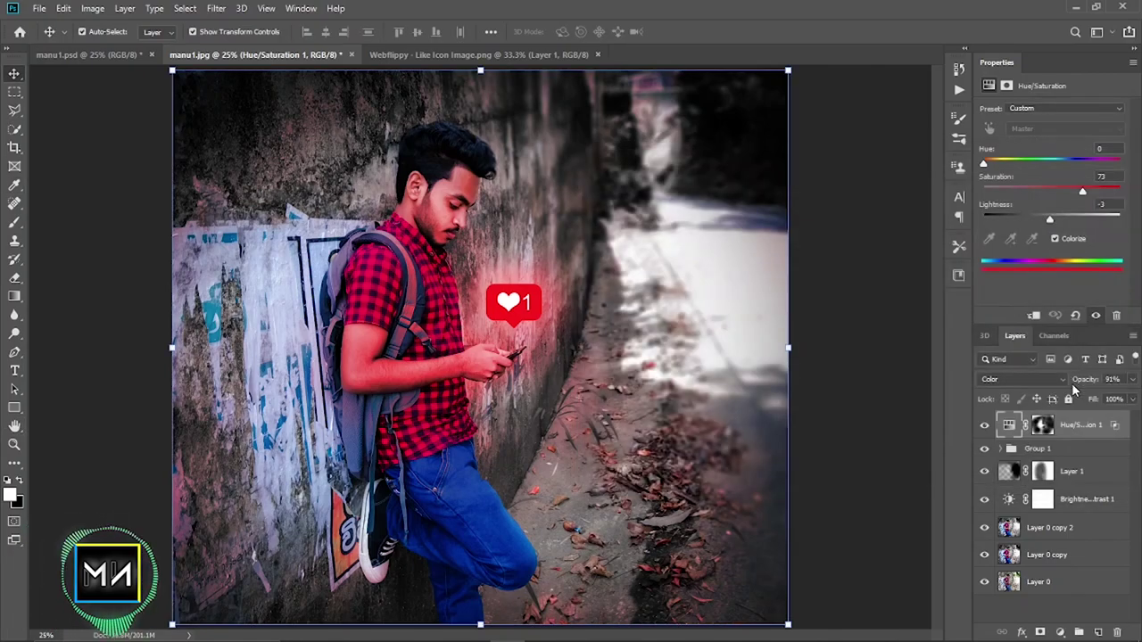
Set up a full-strength black brush sized 400 on the Hue/Saturation mask.
{"action": "left_click", "coordinate": [1040, 428]}
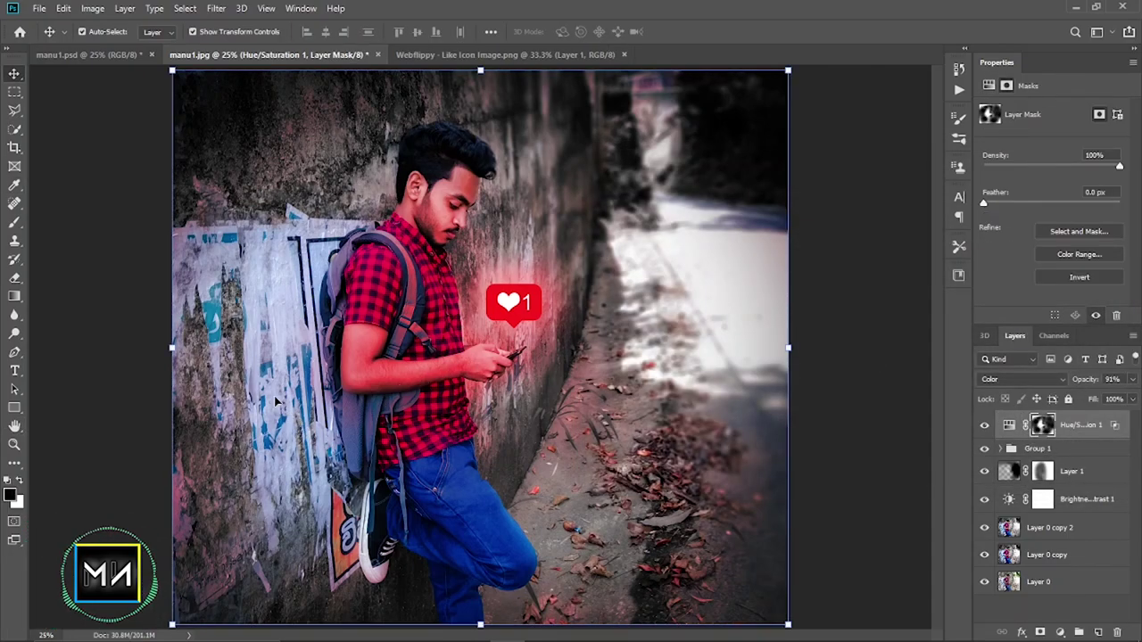
{"action": "key", "text": "x"}
{"action": "key", "text": "b"}
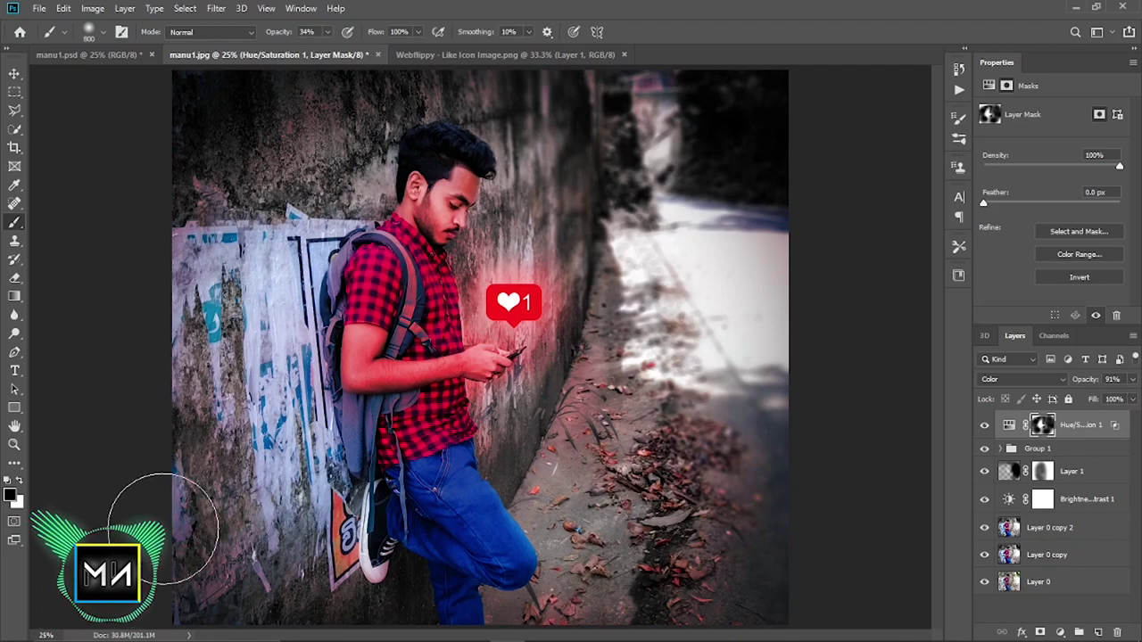
{"action": "key", "text": "0"}
{"action": "key", "text": "bracketright"}
{"action": "key", "text": "bracketright"}
{"action": "key", "text": "bracketright"}
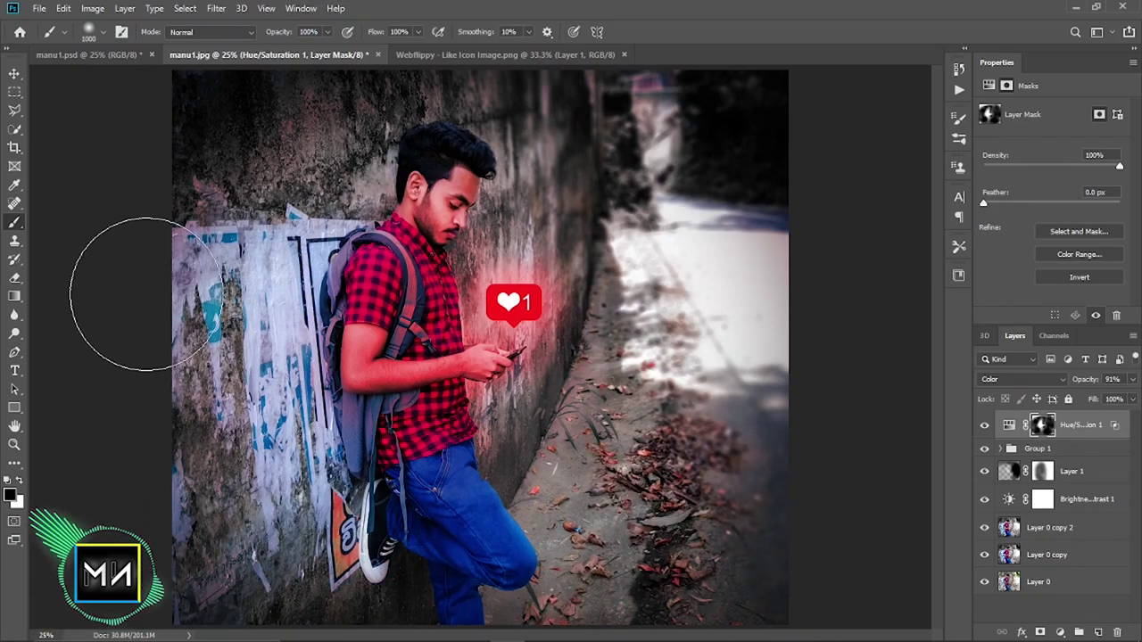
{"action": "key", "text": "bracketleft"}
{"action": "key", "text": "bracketleft"}
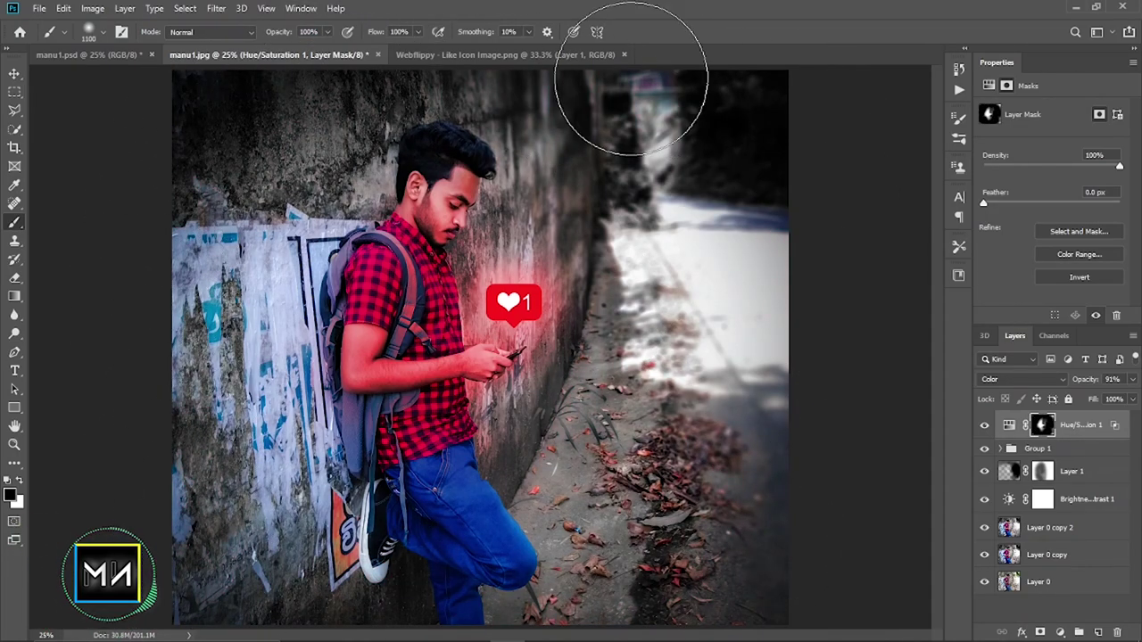
{"action": "key", "text": "bracketleft"}
{"action": "key", "text": "bracketleft"}
{"action": "key", "text": "bracketleft"}
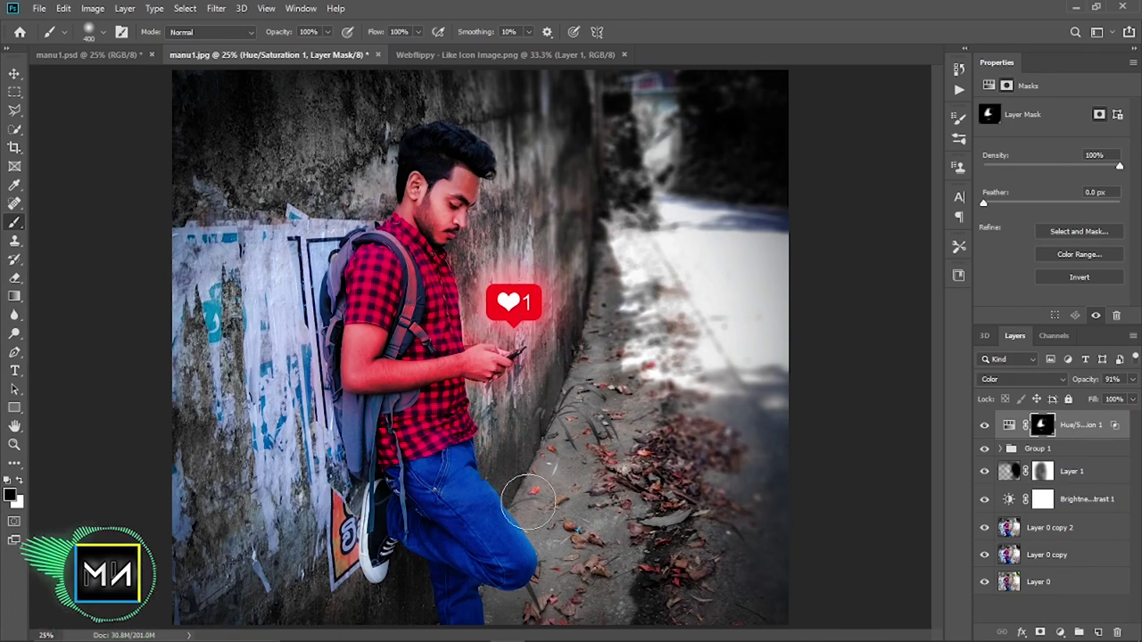
Toggle the tint layer's visibility to compare, then deselect it.
{"action": "left_click", "coordinate": [983, 429]}
{"action": "left_click", "coordinate": [983, 429]}
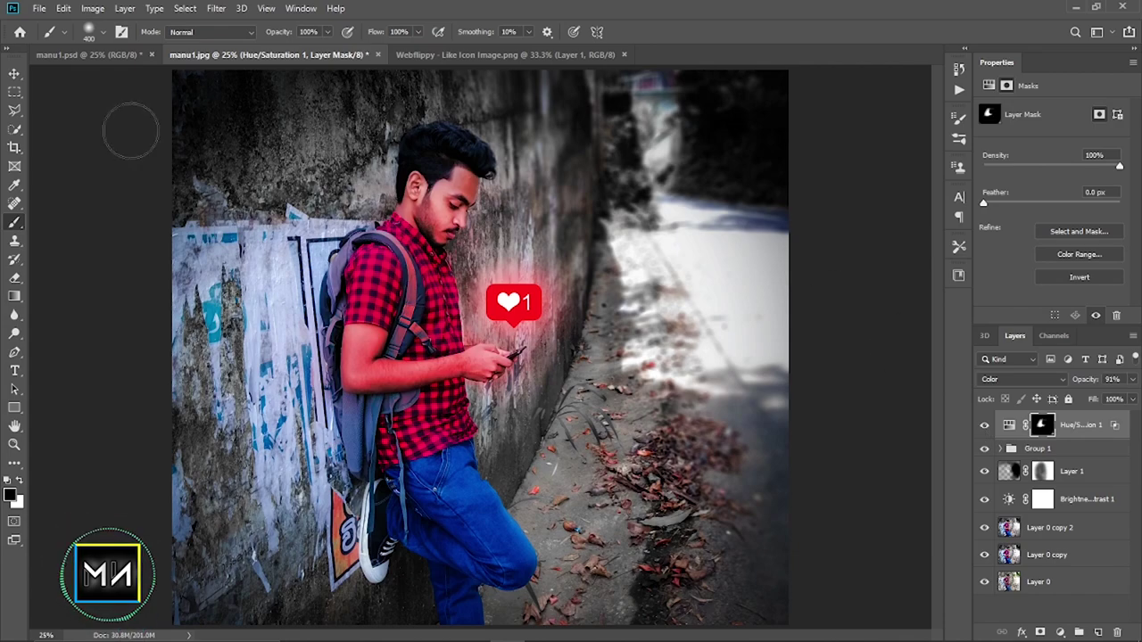
{"action": "left_click", "coordinate": [14, 74]}
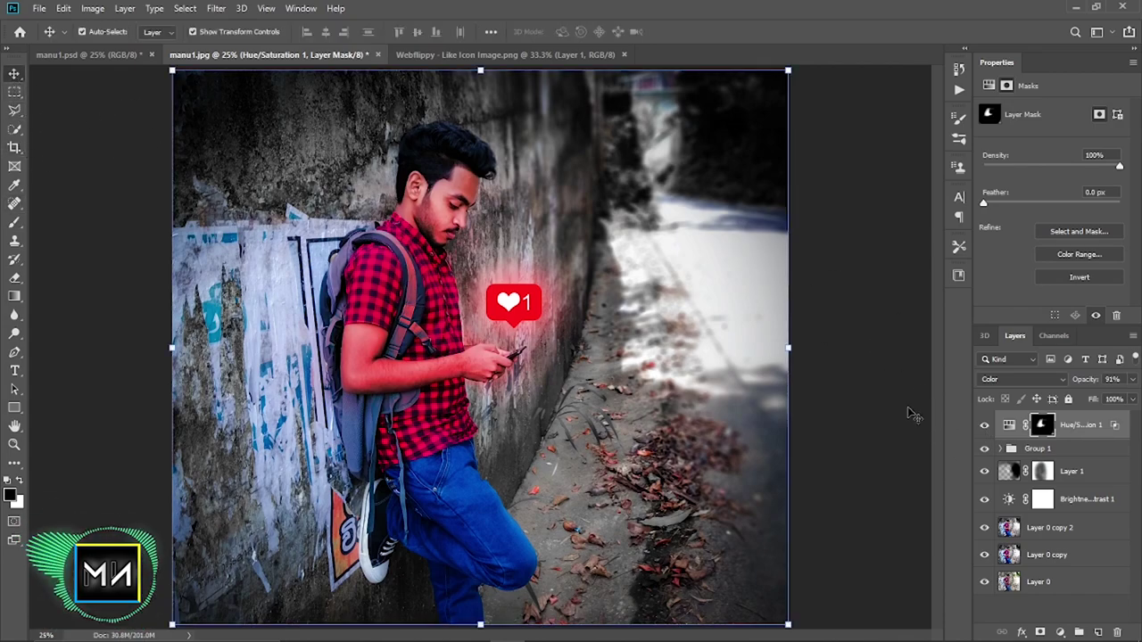
{"action": "left_click", "coordinate": [931, 446]}
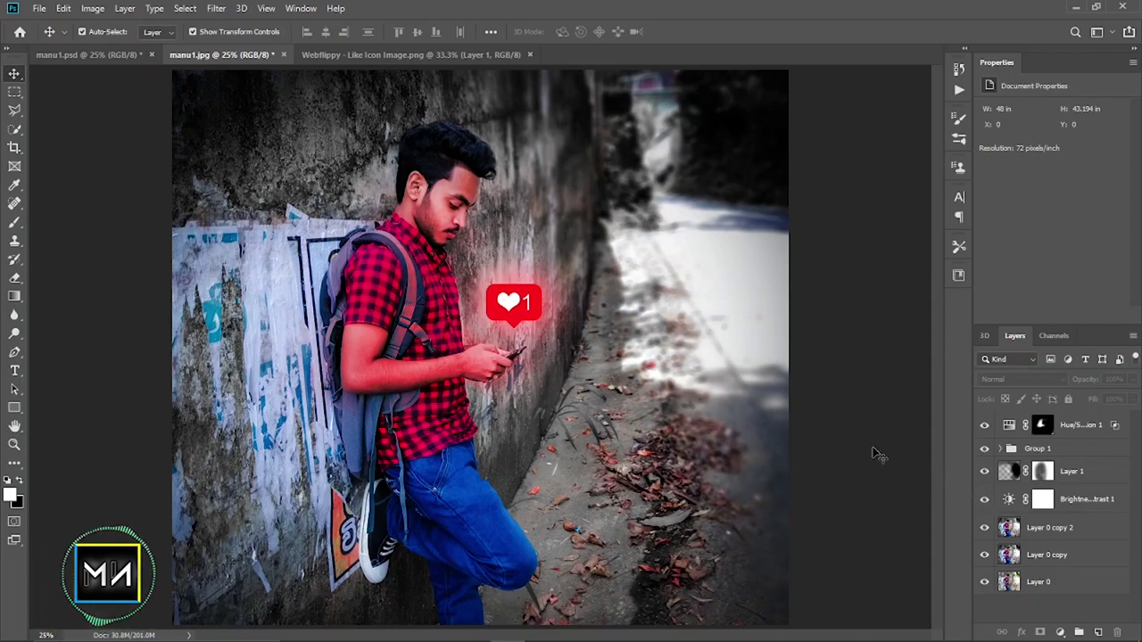
Scale the like-icon Group 1 up to about 127%.
{"action": "left_click", "coordinate": [1035, 449]}
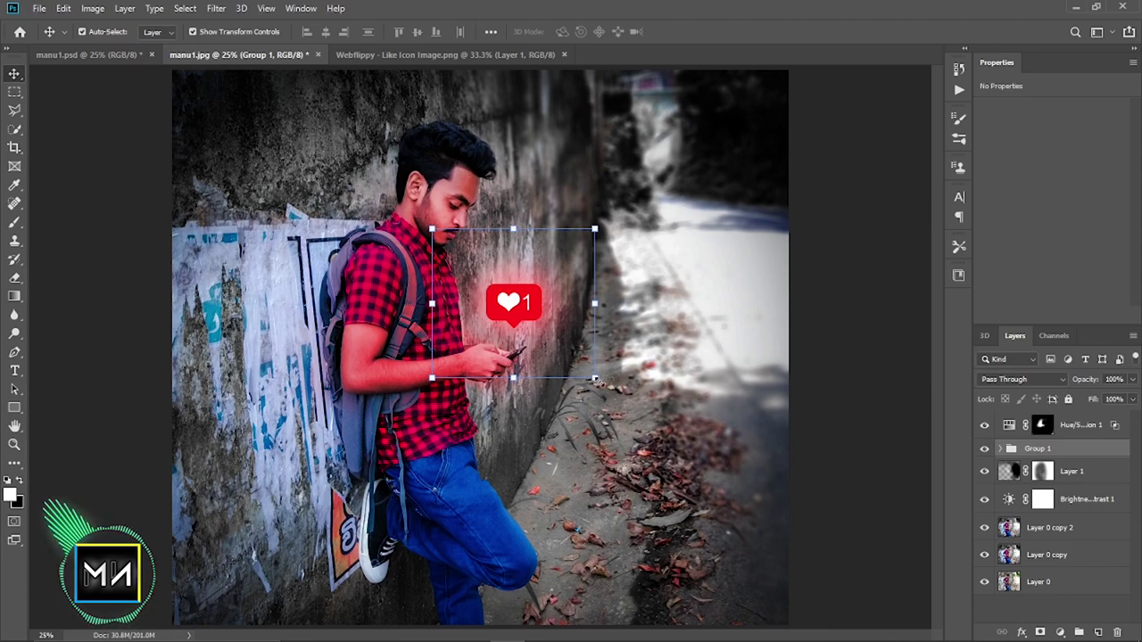
{"action": "left_click_drag", "start_coordinate": [595, 379], "coordinate": [628, 381]}
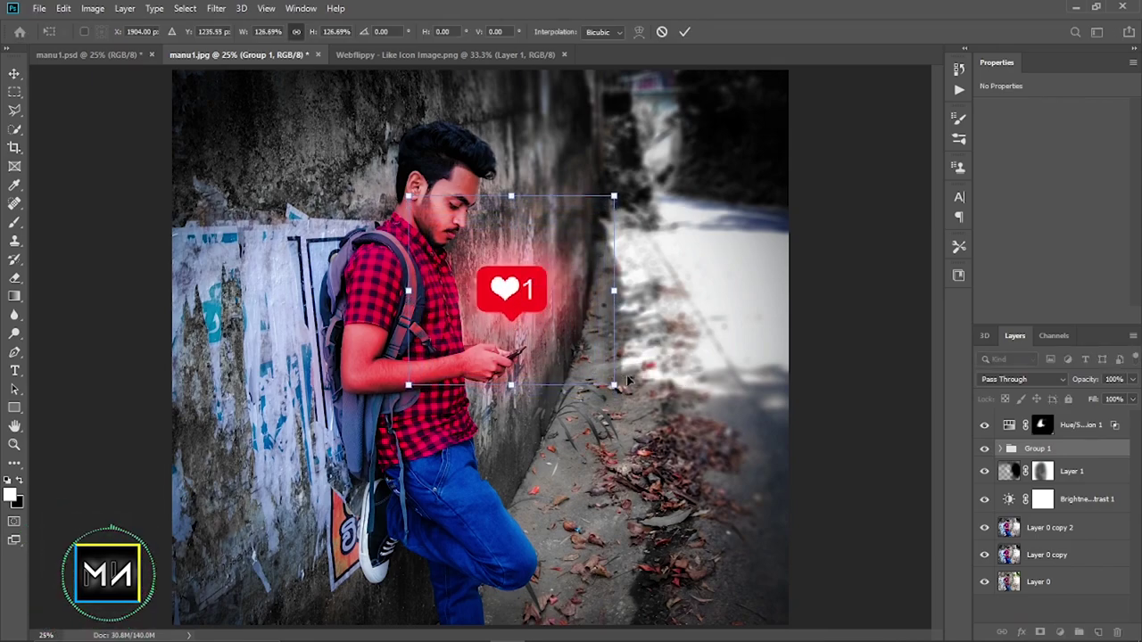
{"action": "key", "text": "Return"}
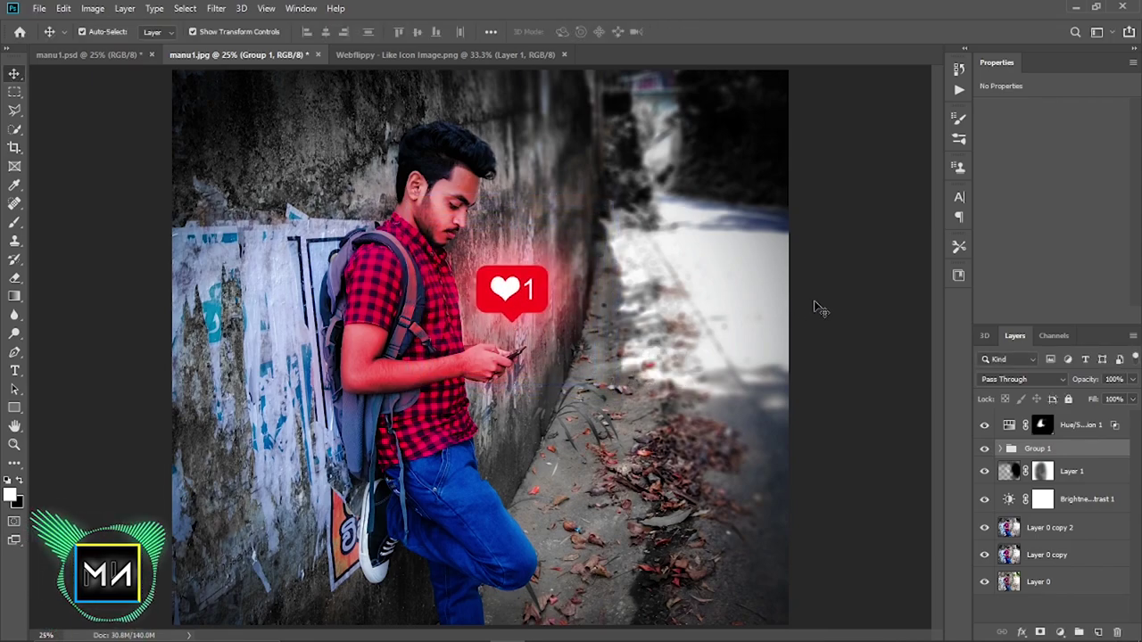
{"action": "left_click", "coordinate": [815, 306]}
Expand Group 1 and lower Layer 2 copy 4 opacity to 76%.
{"action": "left_click", "coordinate": [1035, 451]}
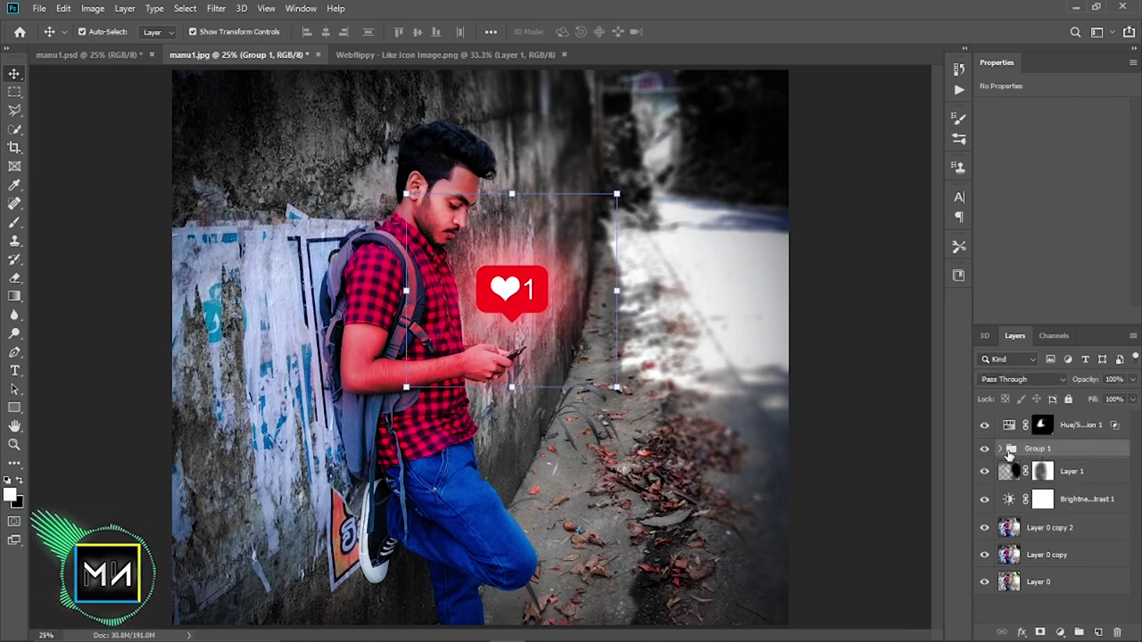
{"action": "left_click", "coordinate": [1005, 449]}
{"action": "left_click", "coordinate": [1062, 471]}
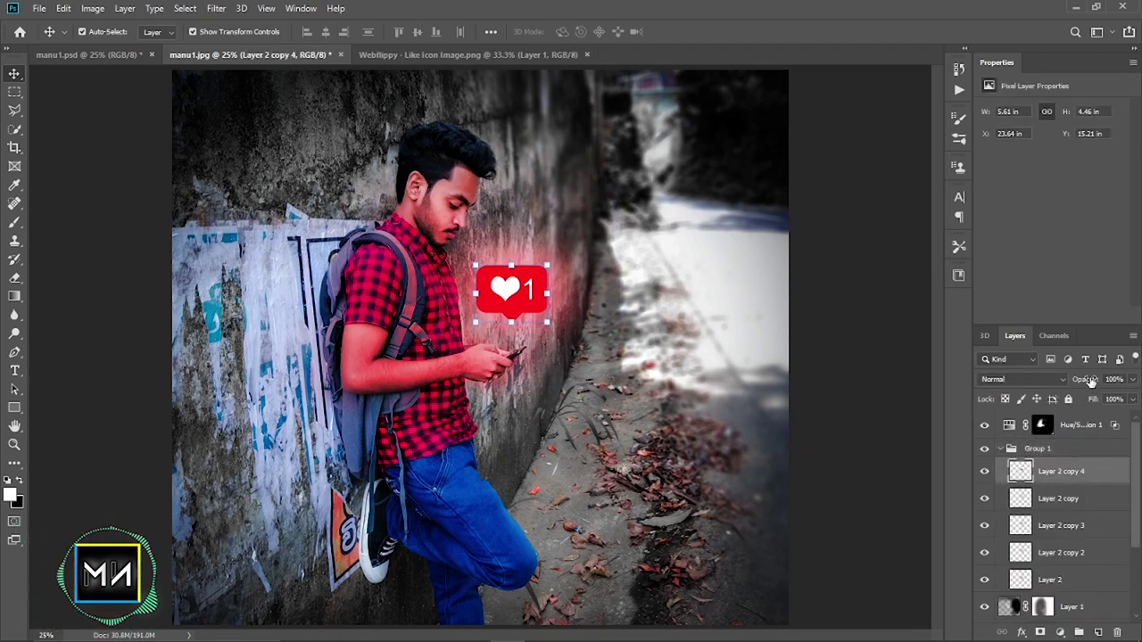
{"action": "left_click_drag", "start_coordinate": [1092, 380], "coordinate": [1087, 382]}
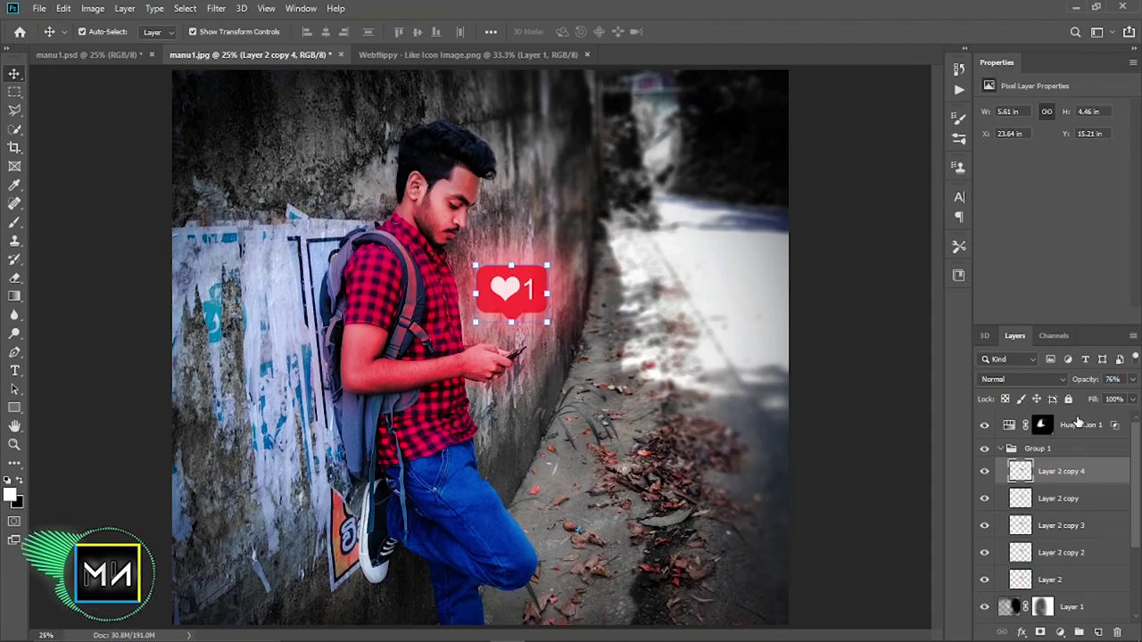
{"action": "left_click", "coordinate": [859, 331]}
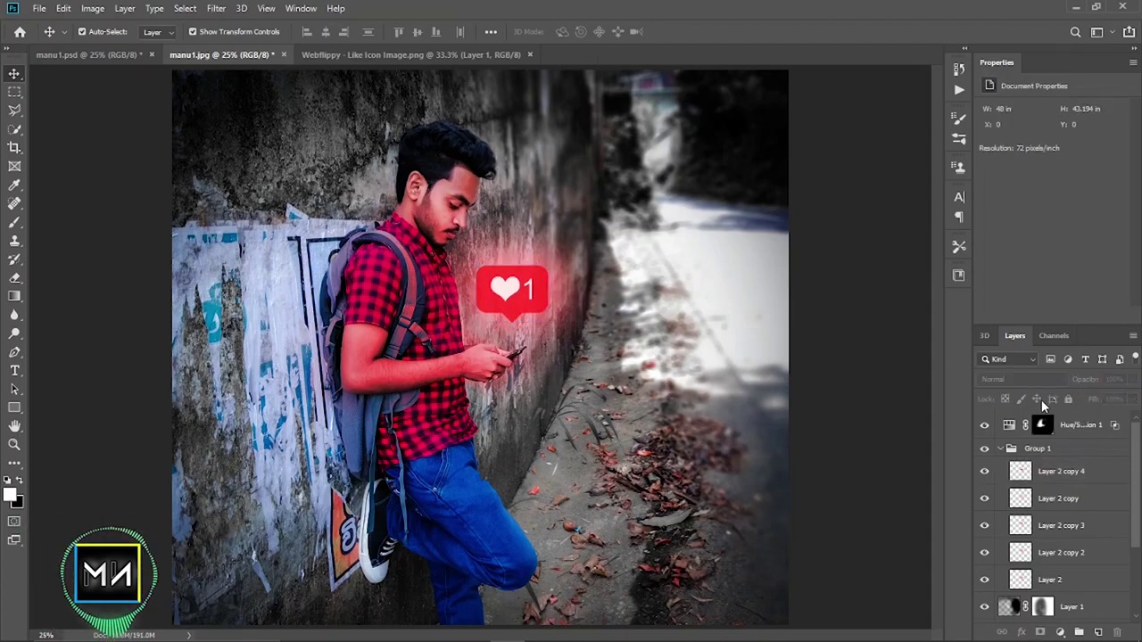
Set Layer 2 copy and Layer 2 copy 3 to Screen blending.
{"action": "left_click", "coordinate": [1059, 498]}
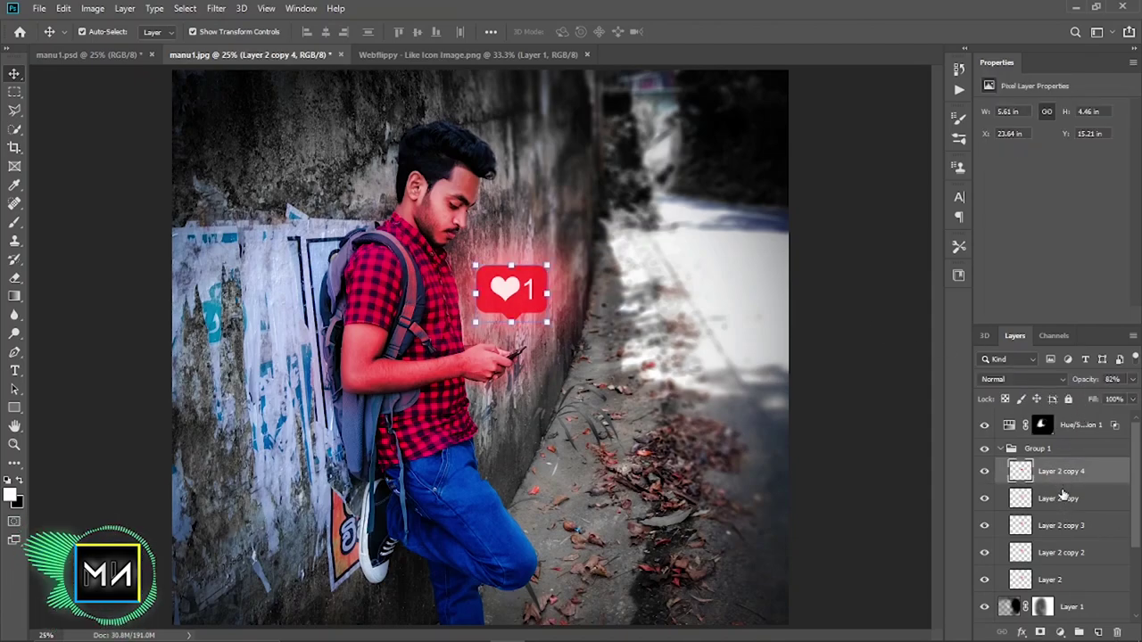
{"action": "left_click", "coordinate": [1017, 380]}
{"action": "left_click", "coordinate": [1021, 403]}
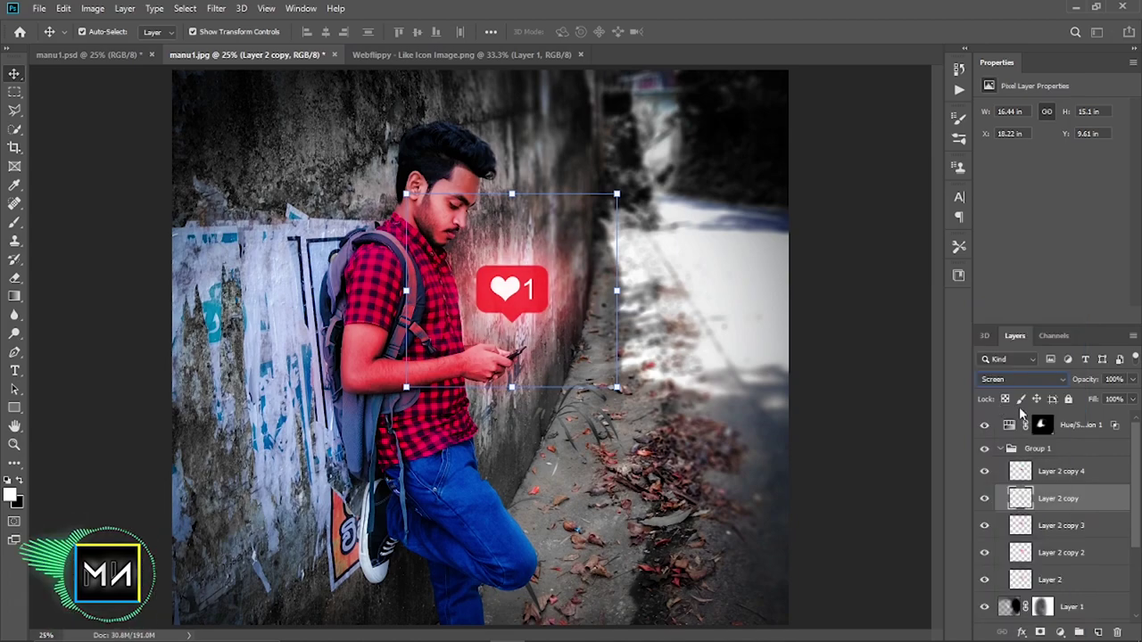
{"action": "left_click", "coordinate": [1059, 525]}
{"action": "left_click", "coordinate": [1017, 379]}
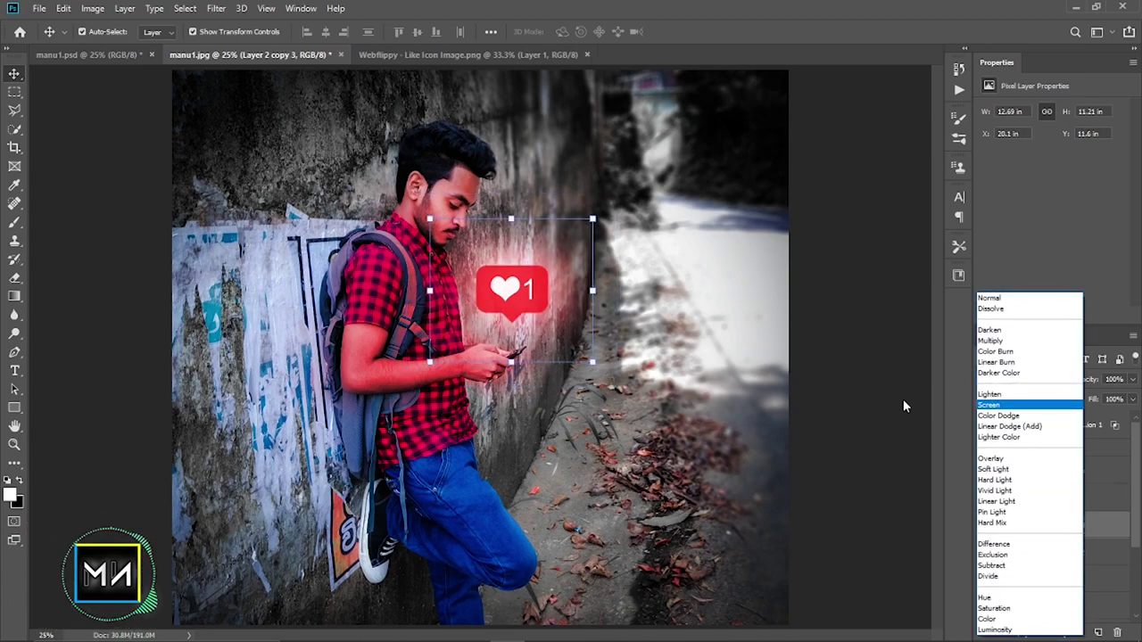
{"action": "left_click", "coordinate": [903, 406]}
Check the remaining glow layers, then collapse and deselect Group 1.
{"action": "left_click", "coordinate": [1061, 552]}
{"action": "left_click", "coordinate": [1050, 580]}
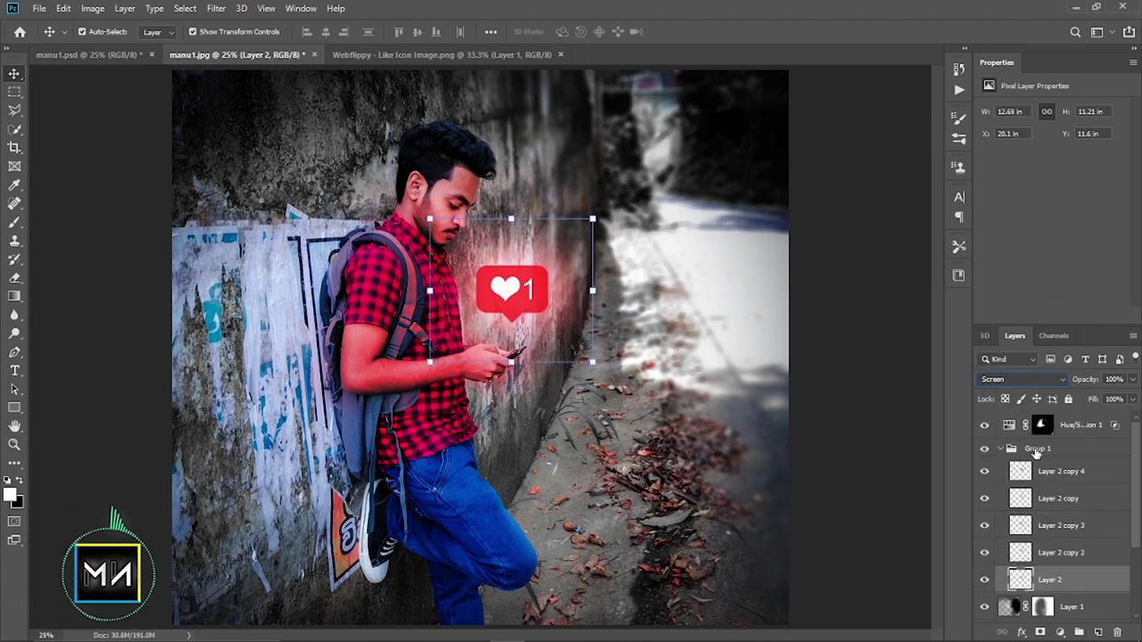
{"action": "left_click", "coordinate": [1002, 448]}
{"action": "left_click", "coordinate": [1026, 450]}
{"action": "left_click", "coordinate": [846, 309]}
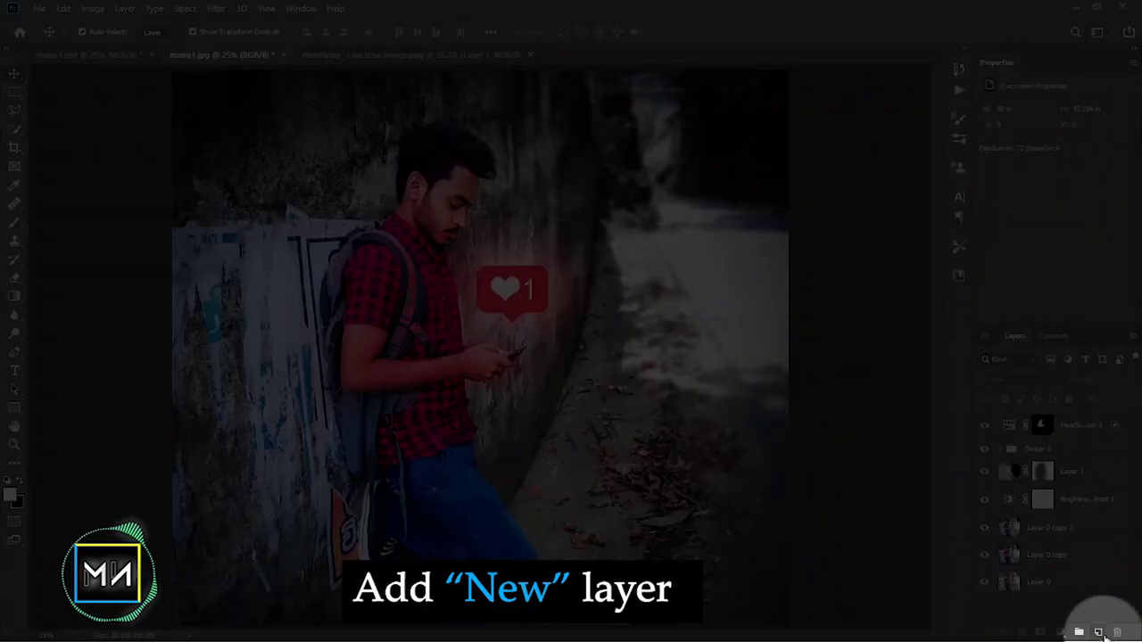
Add a new Layer 3 and stamp the merged image into it with Apply Image.
{"action": "left_click", "coordinate": [1098, 632]}
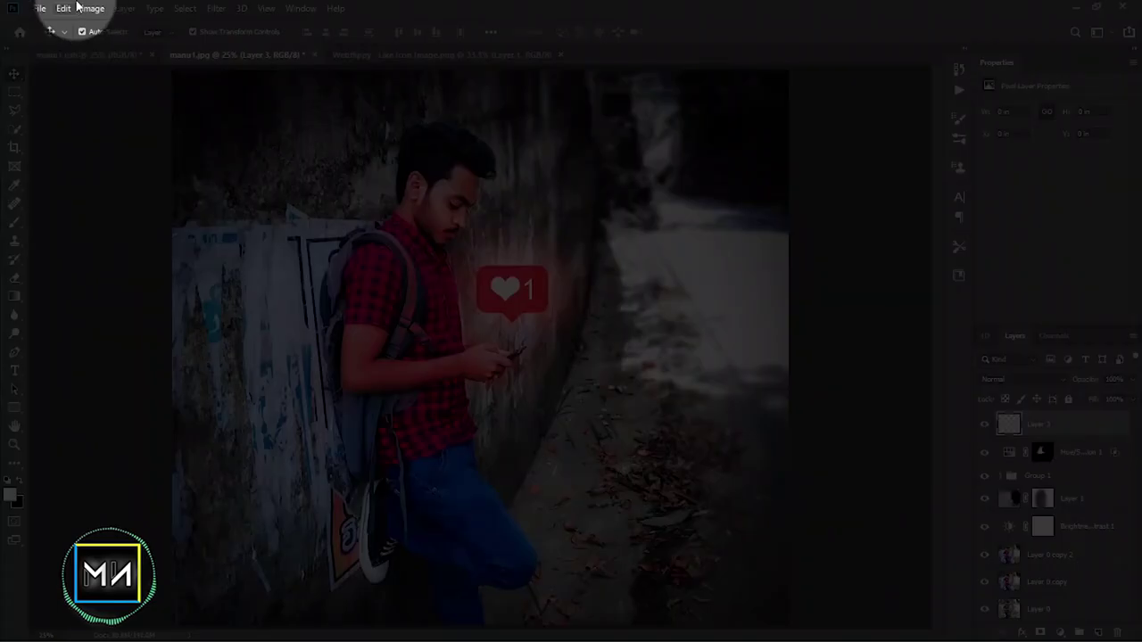
{"action": "left_click", "coordinate": [89, 8]}
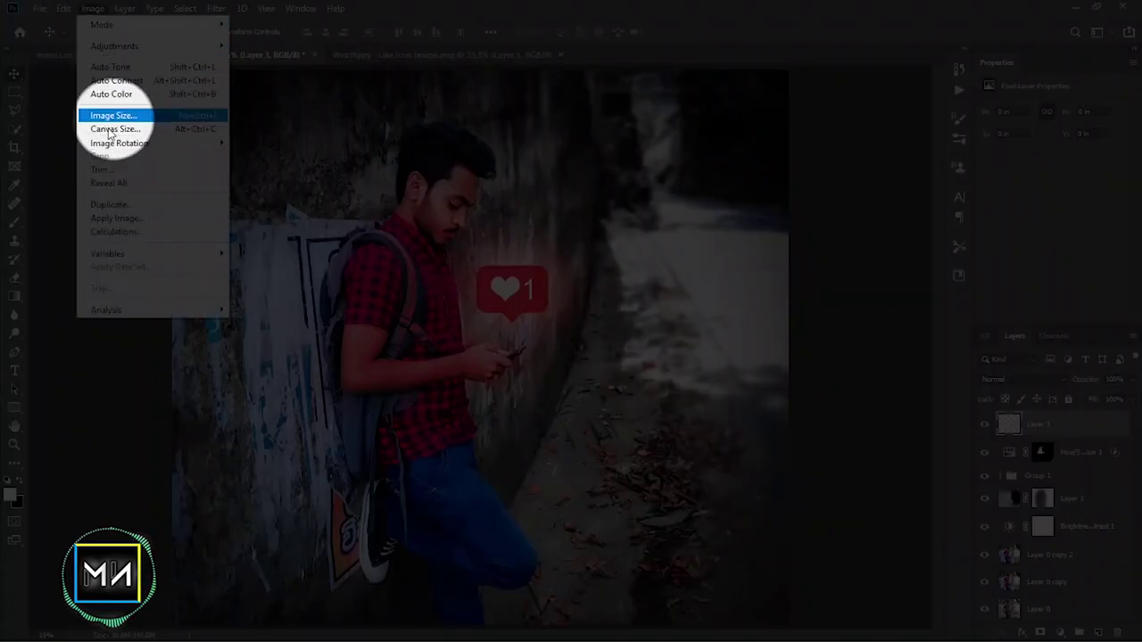
{"action": "left_click", "coordinate": [132, 222]}
{"action": "left_click", "coordinate": [682, 168]}
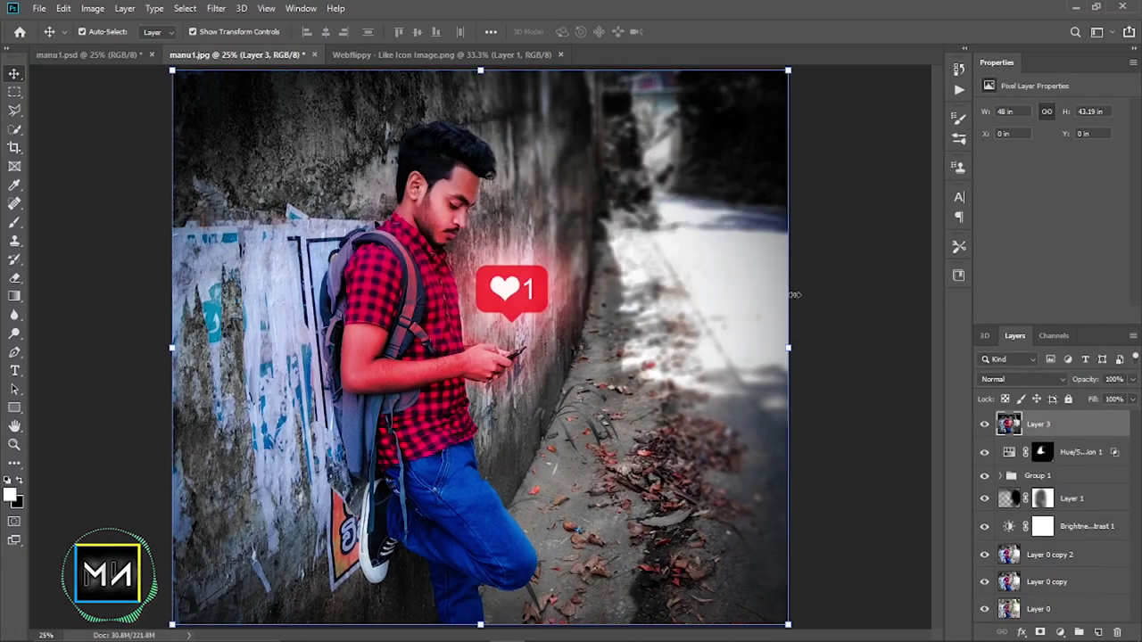
{"action": "left_click", "coordinate": [212, 9]}
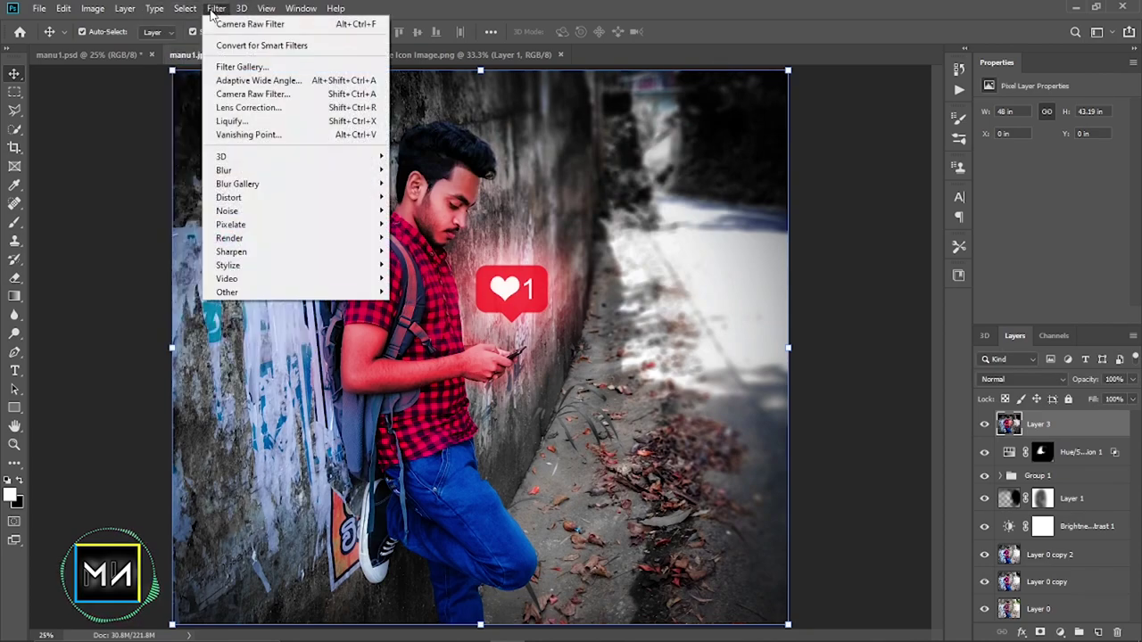
Open Camera Raw on Layer 3 and set Vibrance +56, Texture -13, Clarity +23, Whites -41, Blacks +35.
{"action": "left_click", "coordinate": [215, 94]}
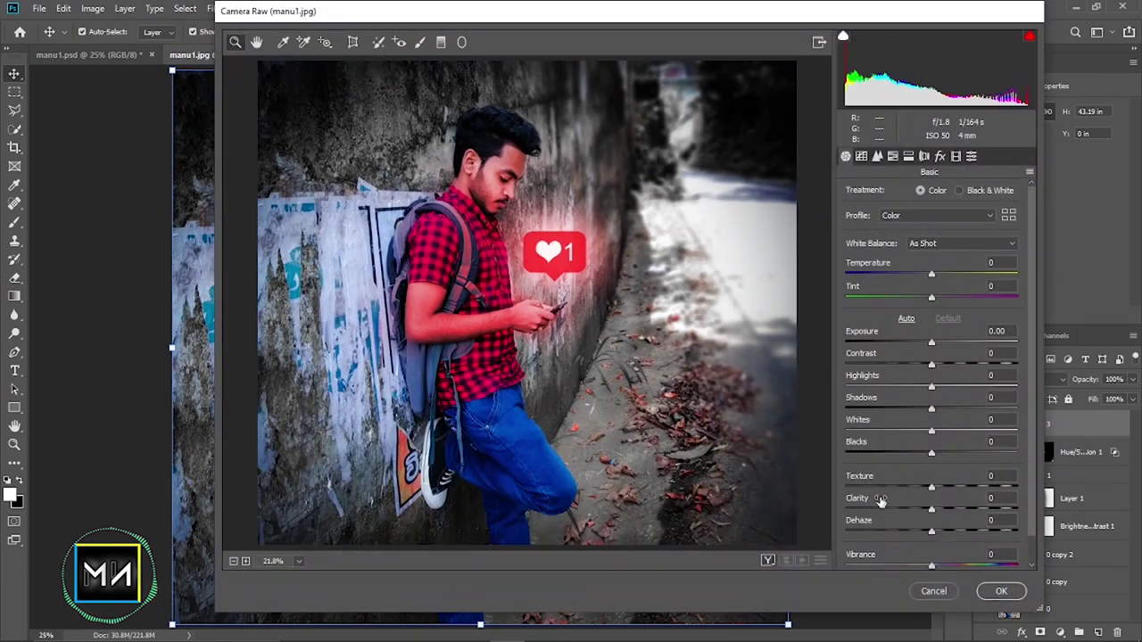
{"action": "left_click_drag", "start_coordinate": [931, 537], "coordinate": [979, 541]}
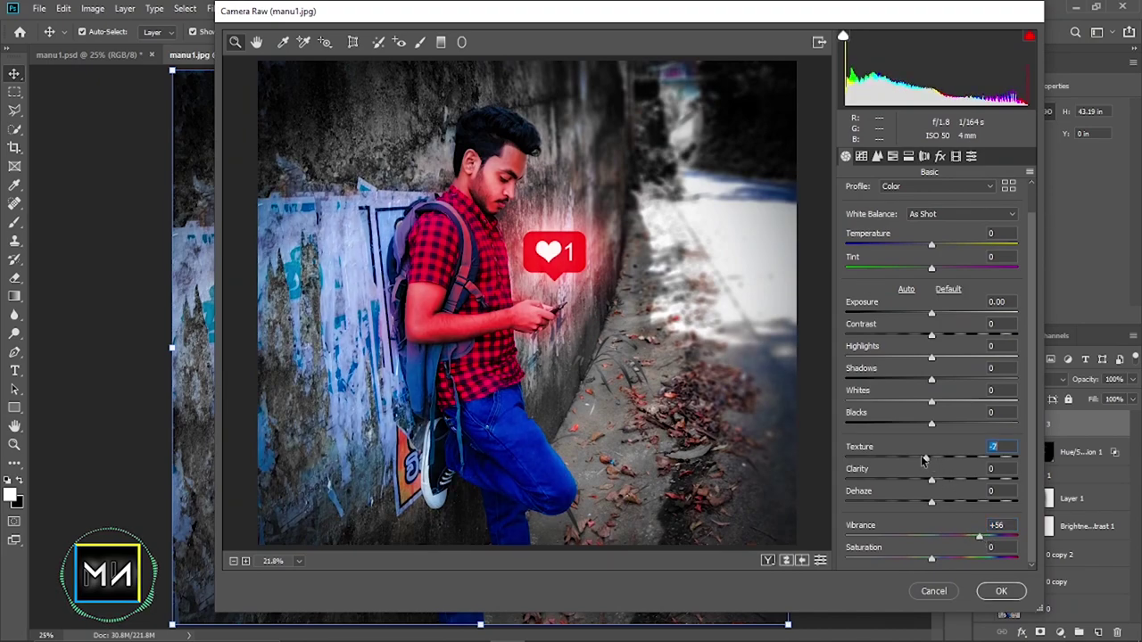
{"action": "mouse_move", "coordinate": [924, 460]}
{"action": "left_mouse_down"}
{"action": "mouse_move", "coordinate": [961, 483]}
{"action": "mouse_move", "coordinate": [951, 482]}
{"action": "left_mouse_up"}
{"action": "left_click_drag", "start_coordinate": [931, 401], "coordinate": [897, 400]}
{"action": "left_click_drag", "start_coordinate": [955, 416], "coordinate": [945, 416]}
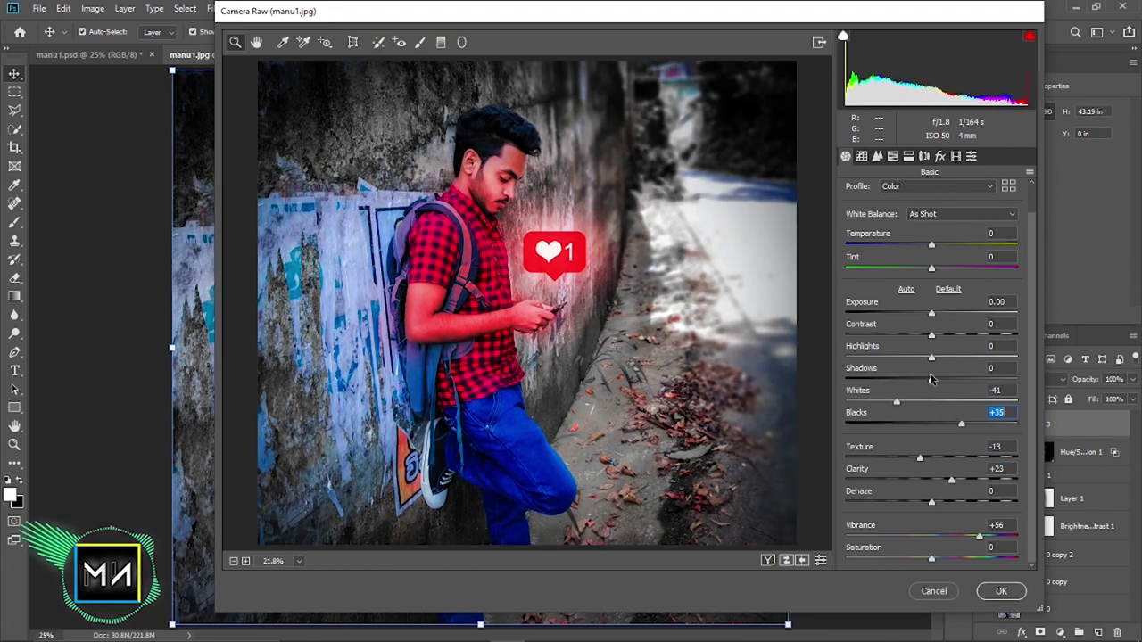
{"action": "mouse_move", "coordinate": [933, 378]}
{"action": "left_mouse_down"}
{"action": "mouse_move", "coordinate": [916, 375]}
{"action": "mouse_move", "coordinate": [912, 346]}
{"action": "mouse_move", "coordinate": [949, 334]}
{"action": "left_mouse_up"}
In HSL, lower the Reds saturation to -23 and adjust the red hue.
{"action": "left_click", "coordinate": [893, 156]}
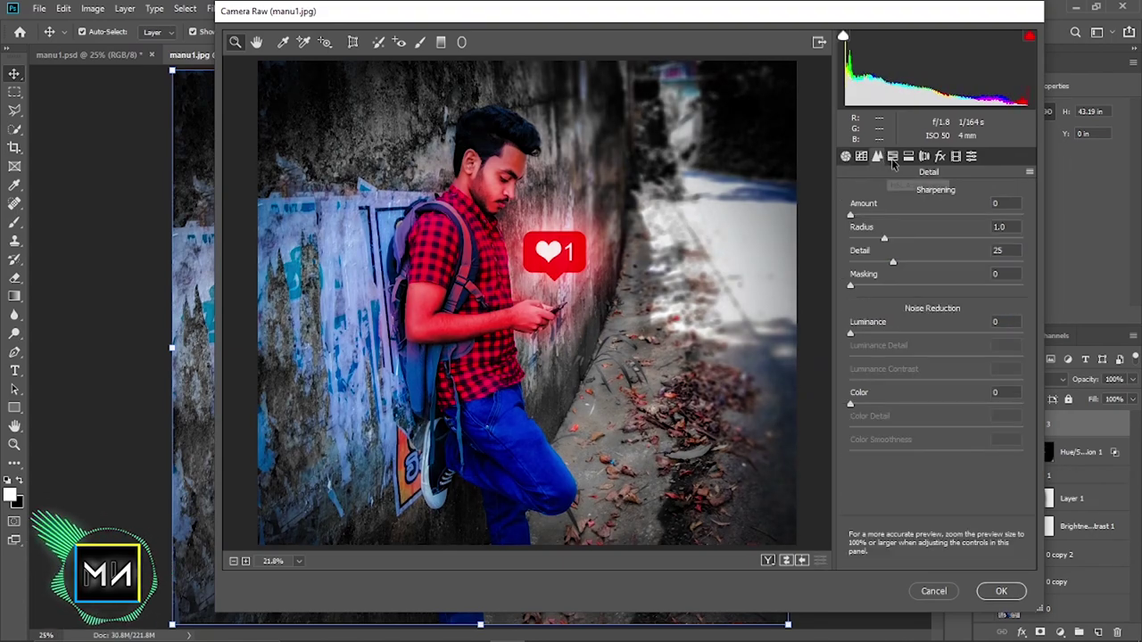
{"action": "left_click", "coordinate": [903, 194]}
{"action": "mouse_move", "coordinate": [936, 246]}
{"action": "left_mouse_down"}
{"action": "mouse_move", "coordinate": [919, 247]}
{"action": "mouse_move", "coordinate": [942, 247]}
{"action": "left_mouse_up"}
{"action": "left_click", "coordinate": [854, 193]}
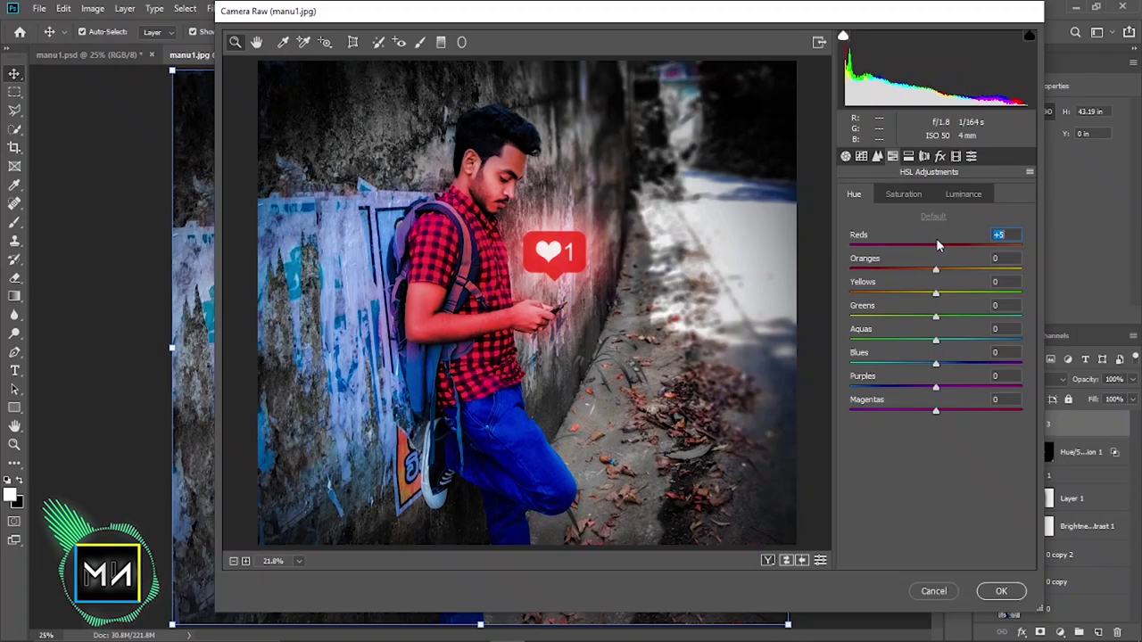
{"action": "left_click", "coordinate": [901, 194]}
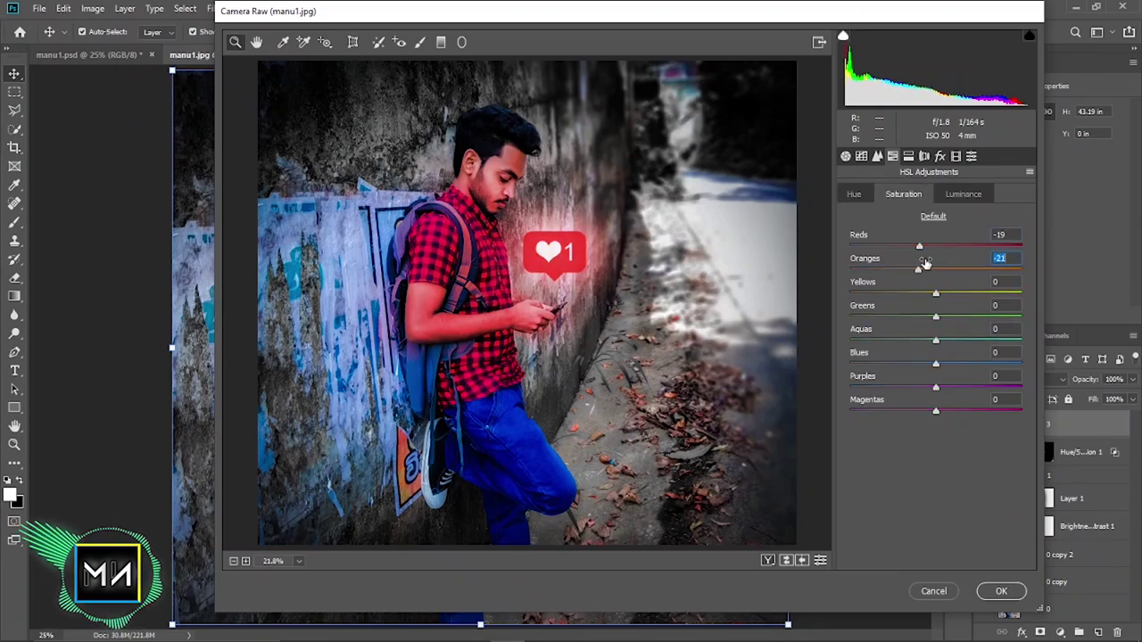
{"action": "left_click_drag", "start_coordinate": [919, 247], "coordinate": [913, 248]}
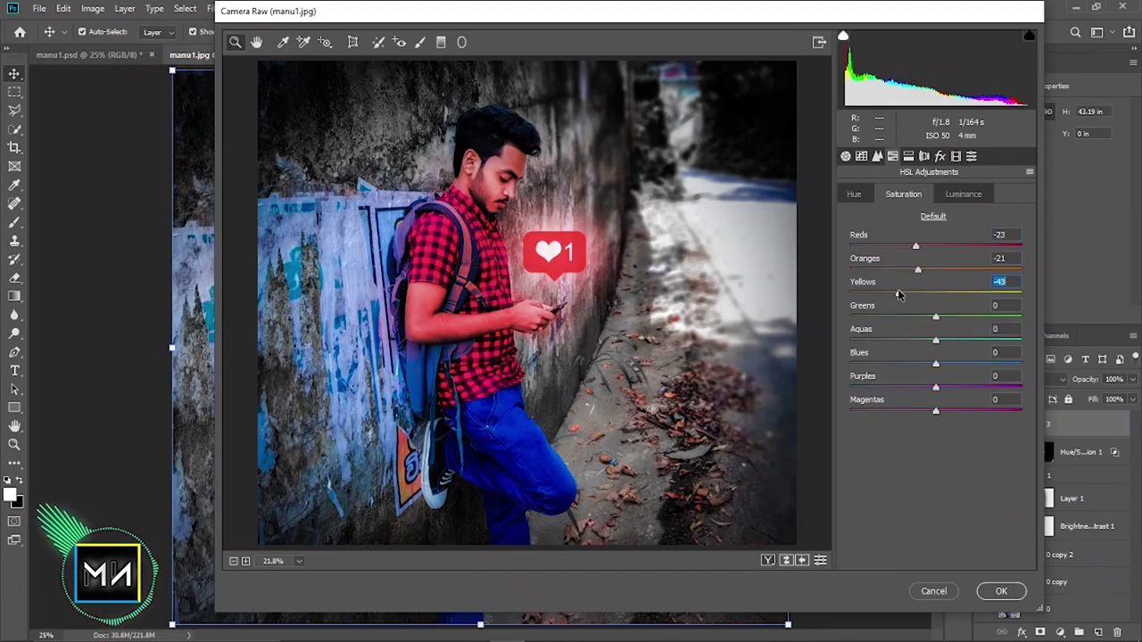
{"action": "key", "text": "ctrl+alt+1"}
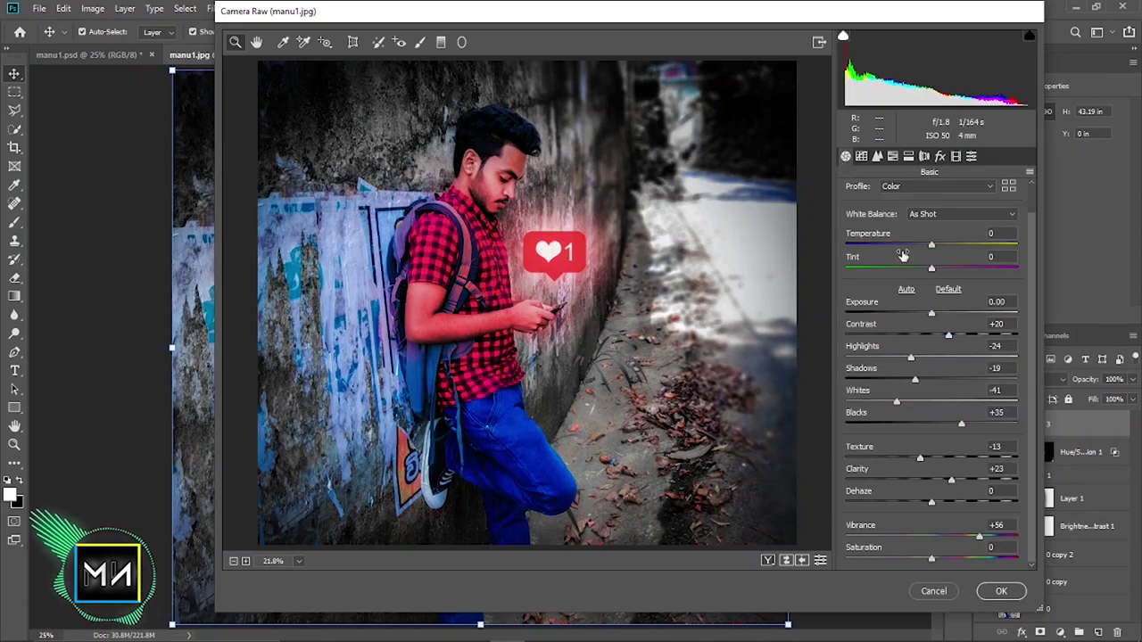
{"action": "key", "text": "ctrl+alt+4"}
Desaturate Blues to -25, set hue Blues -16 and Reds -8, and cool Temperature to -8.
{"action": "left_click", "coordinate": [913, 363]}
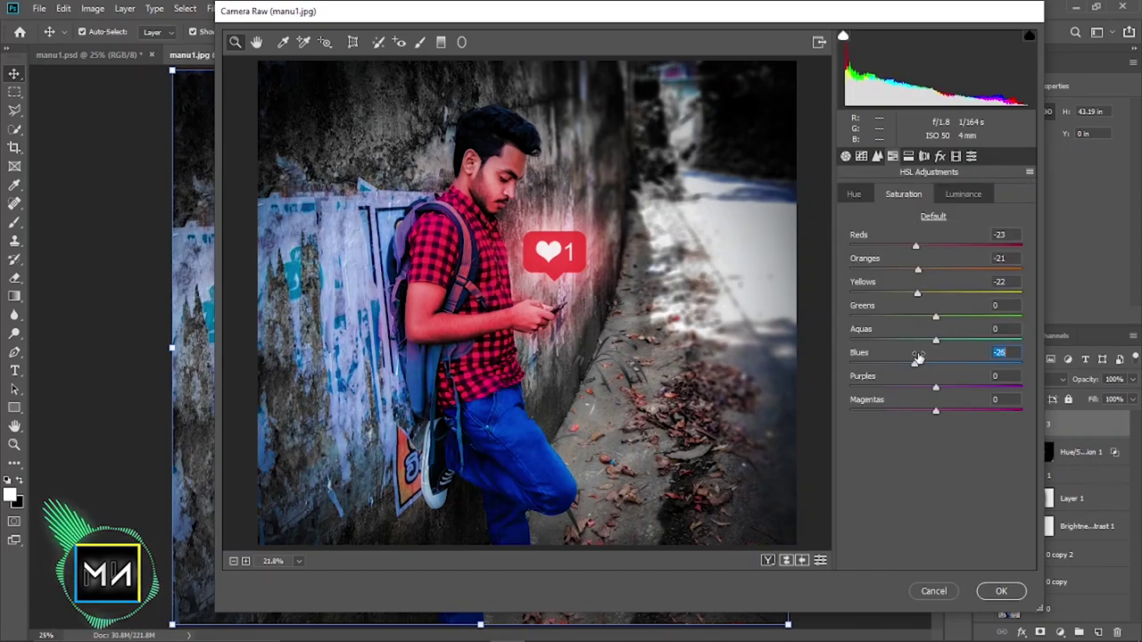
{"action": "left_click", "coordinate": [854, 195]}
{"action": "left_click_drag", "start_coordinate": [936, 364], "coordinate": [922, 363]}
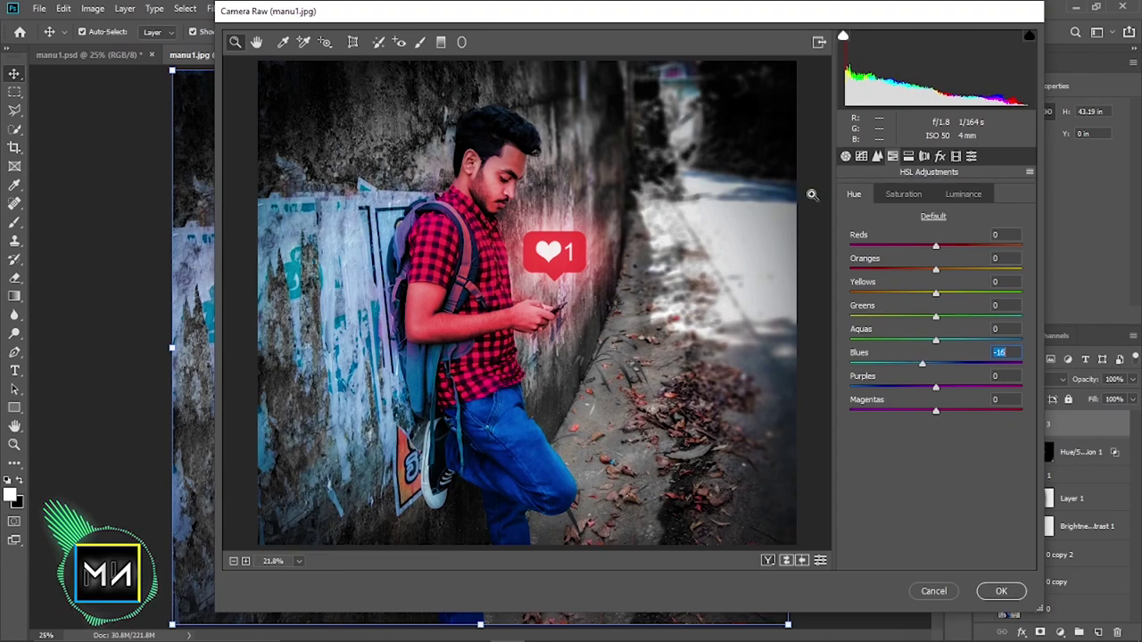
{"action": "left_click_drag", "start_coordinate": [935, 246], "coordinate": [923, 269]}
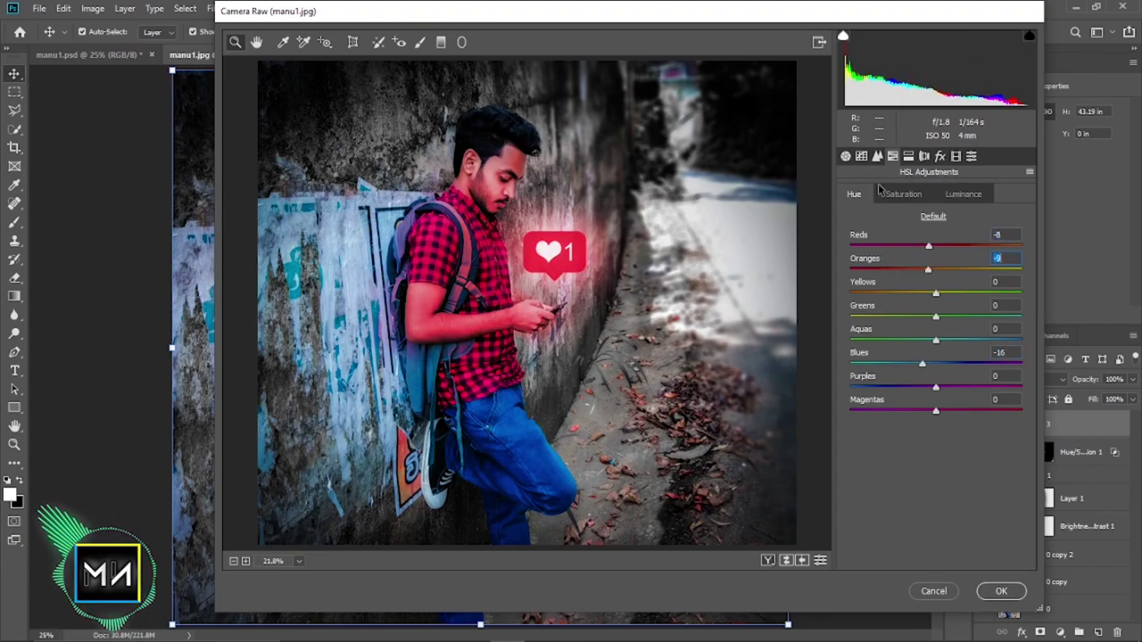
{"action": "left_click", "coordinate": [845, 156]}
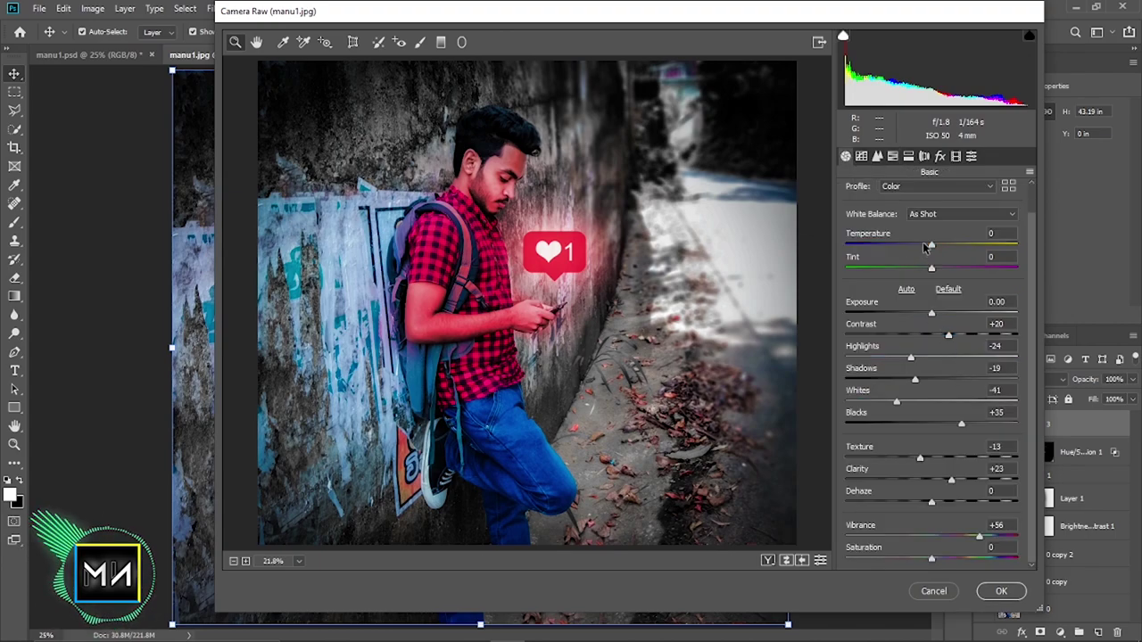
{"action": "left_click_drag", "start_coordinate": [931, 248], "coordinate": [924, 247]}
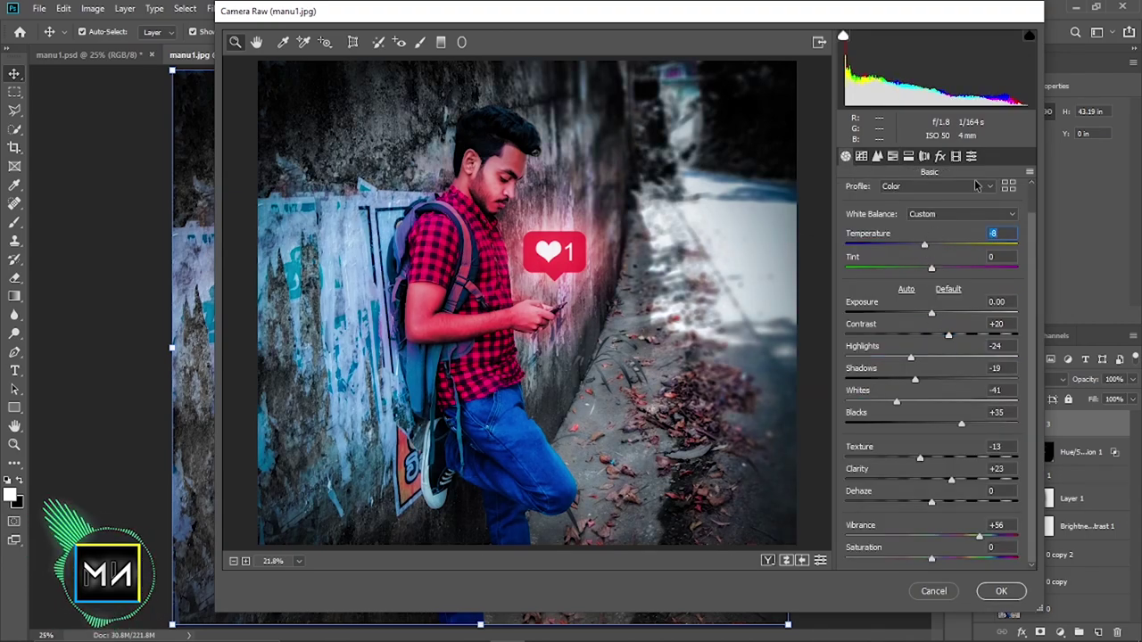
{"action": "left_click", "coordinate": [925, 156]}
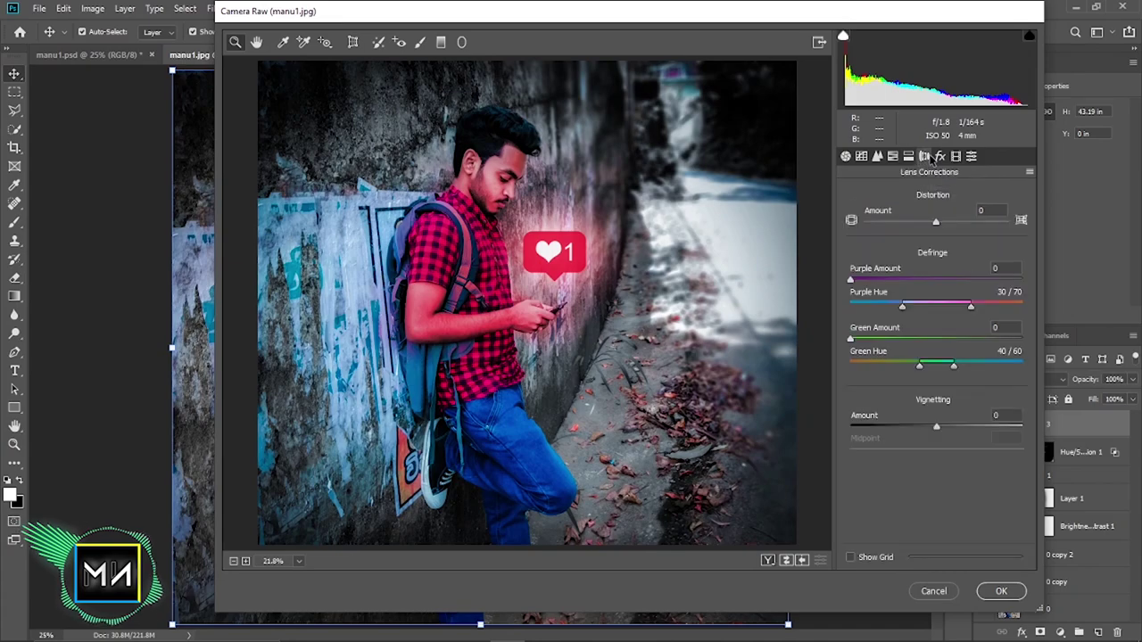
Tint the split-toning highlights blue with Hue 234 and Saturation 14.
{"action": "left_click", "coordinate": [940, 156]}
{"action": "left_click", "coordinate": [924, 156]}
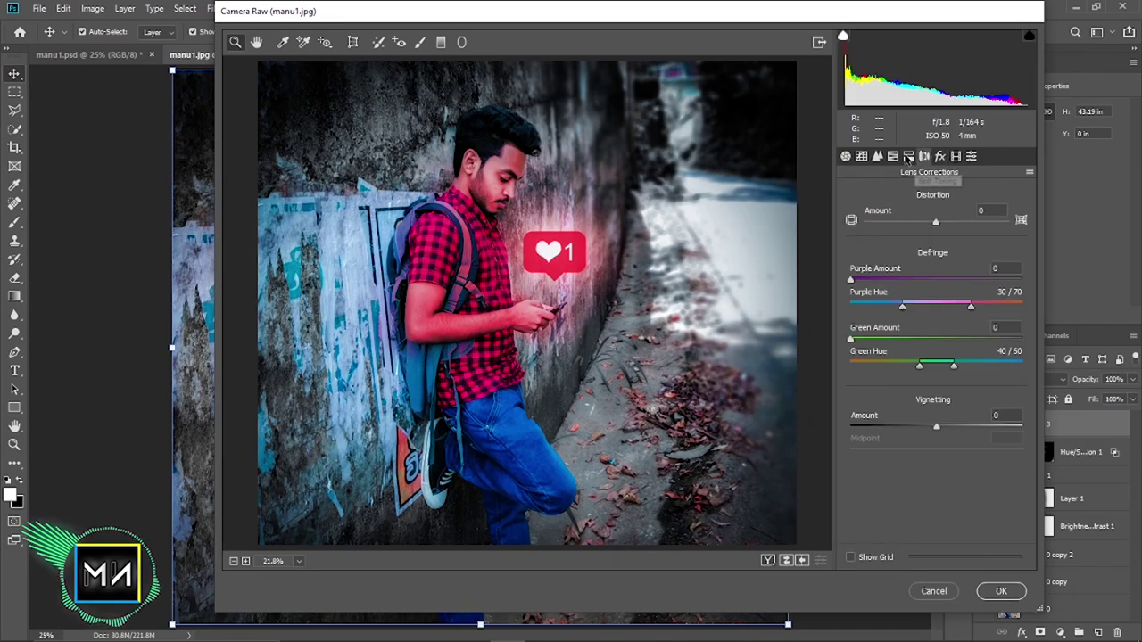
{"action": "left_click", "coordinate": [908, 156]}
{"action": "left_click_drag", "start_coordinate": [850, 214], "coordinate": [949, 214]}
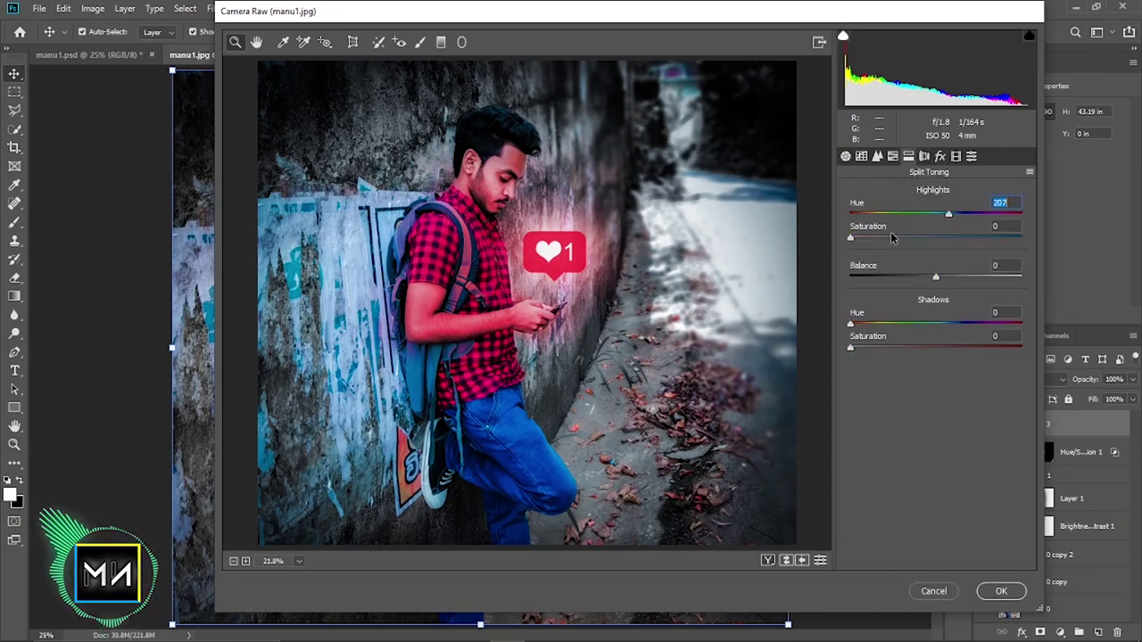
{"action": "left_click_drag", "start_coordinate": [851, 237], "coordinate": [865, 237]}
{"action": "left_click_drag", "start_coordinate": [960, 208], "coordinate": [1014, 216]}
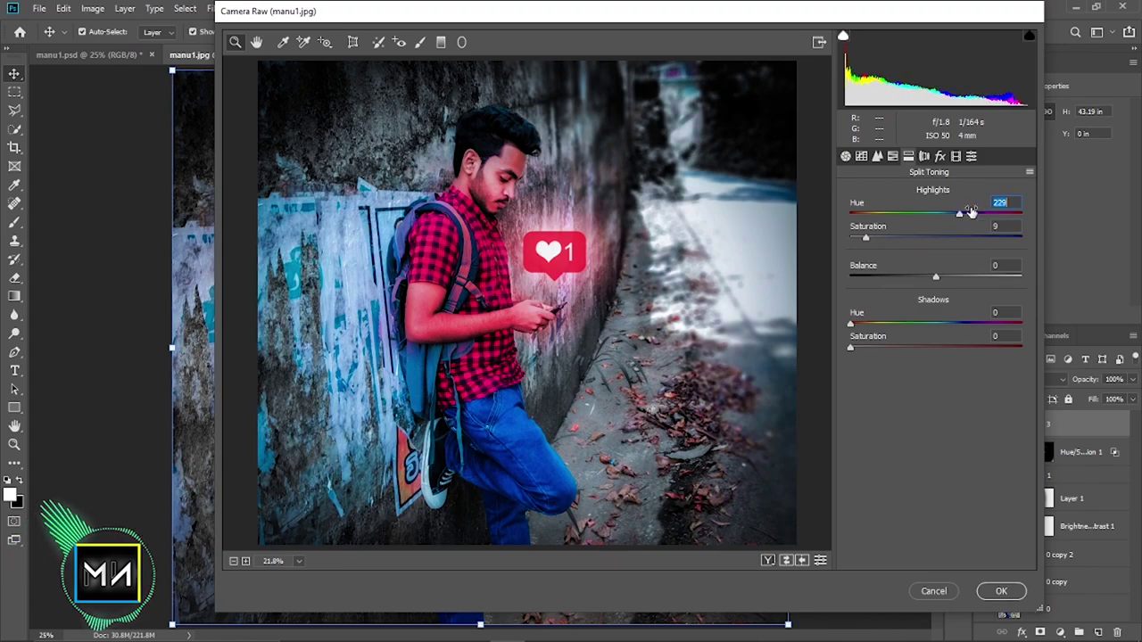
{"action": "mouse_move", "coordinate": [882, 237]}
{"action": "left_mouse_down"}
{"action": "mouse_move", "coordinate": [950, 230]}
{"action": "mouse_move", "coordinate": [963, 214]}
{"action": "left_mouse_up"}
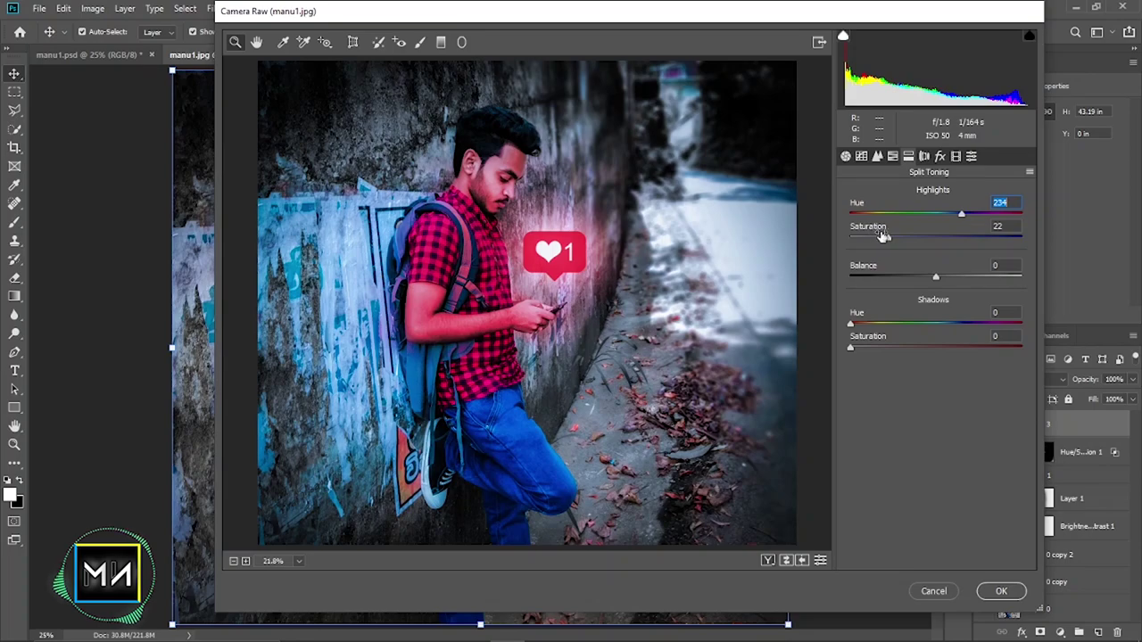
Give the shadows a faint tint of Hue 120, Saturation 2.
{"action": "mouse_move", "coordinate": [850, 347]}
{"action": "left_mouse_down"}
{"action": "mouse_move", "coordinate": [932, 347]}
{"action": "mouse_move", "coordinate": [950, 323]}
{"action": "mouse_move", "coordinate": [893, 343]}
{"action": "left_mouse_up"}
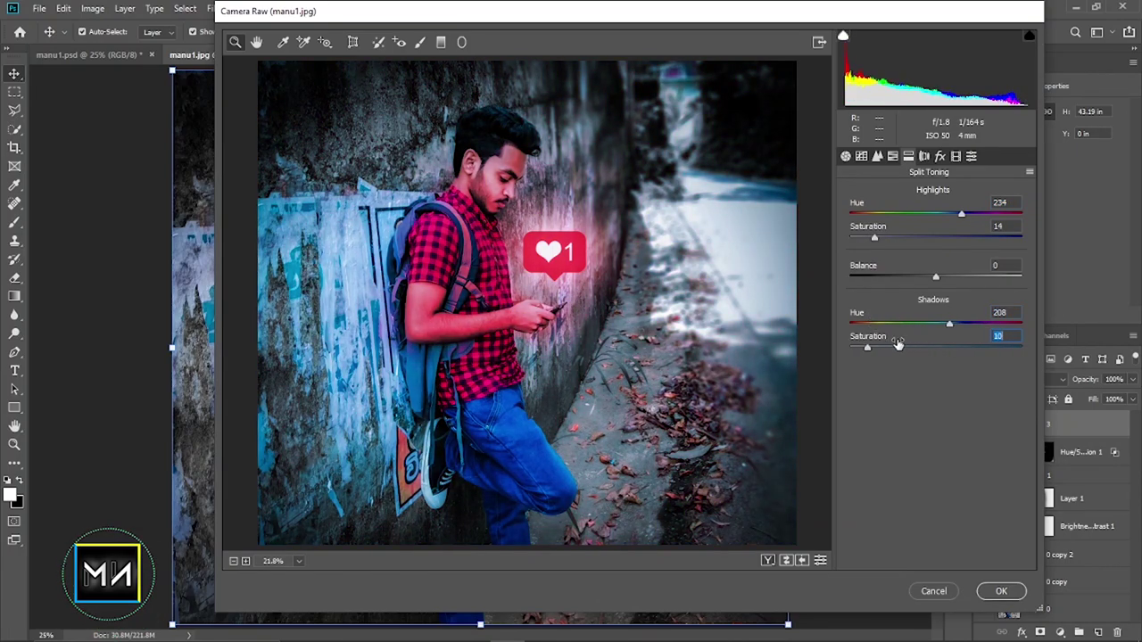
{"action": "left_click_drag", "start_coordinate": [952, 323], "coordinate": [890, 321]}
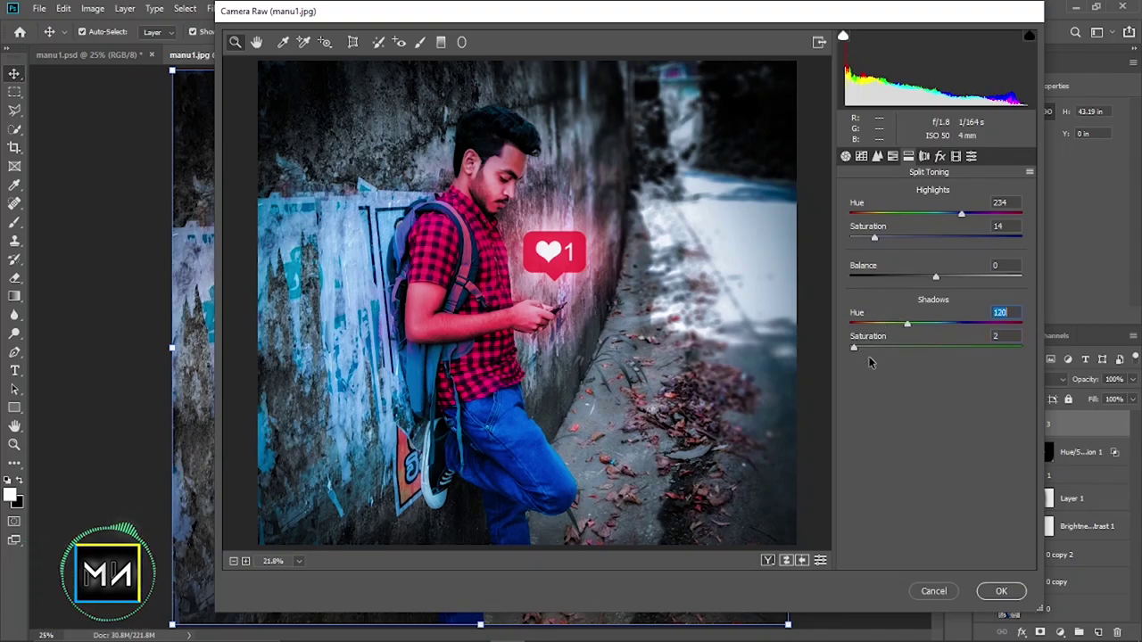
{"action": "left_click", "coordinate": [893, 156]}
{"action": "left_click", "coordinate": [962, 194]}
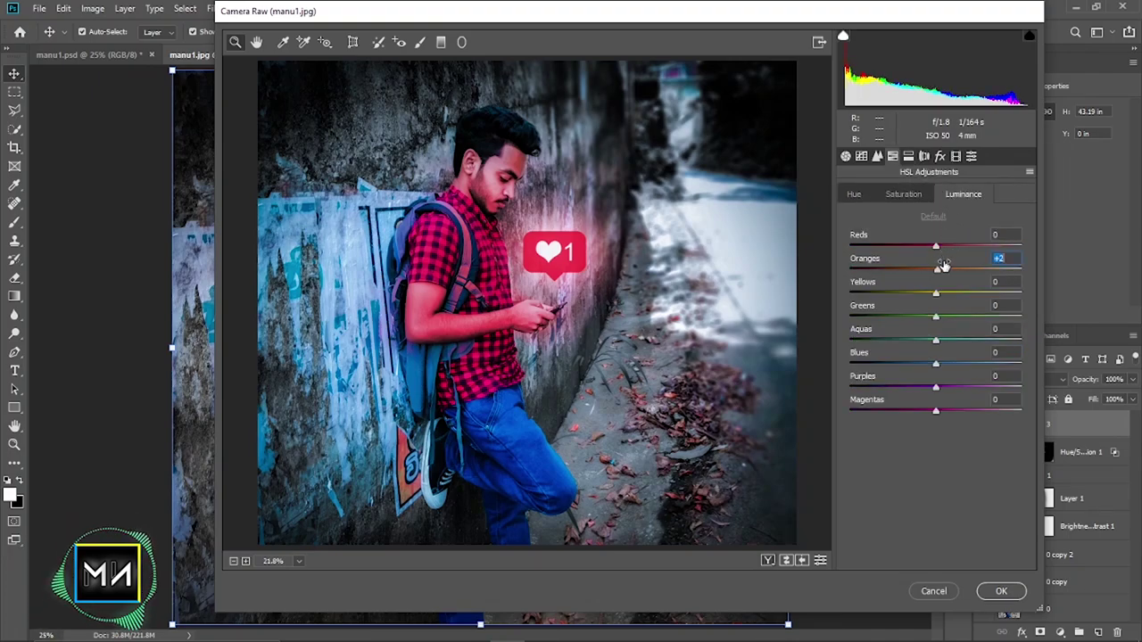
Raise the Oranges luminance to +40 and slightly pull back the Reds.
{"action": "mouse_move", "coordinate": [943, 266]}
{"action": "left_mouse_down"}
{"action": "mouse_move", "coordinate": [964, 269]}
{"action": "mouse_move", "coordinate": [948, 251]}
{"action": "left_mouse_up"}
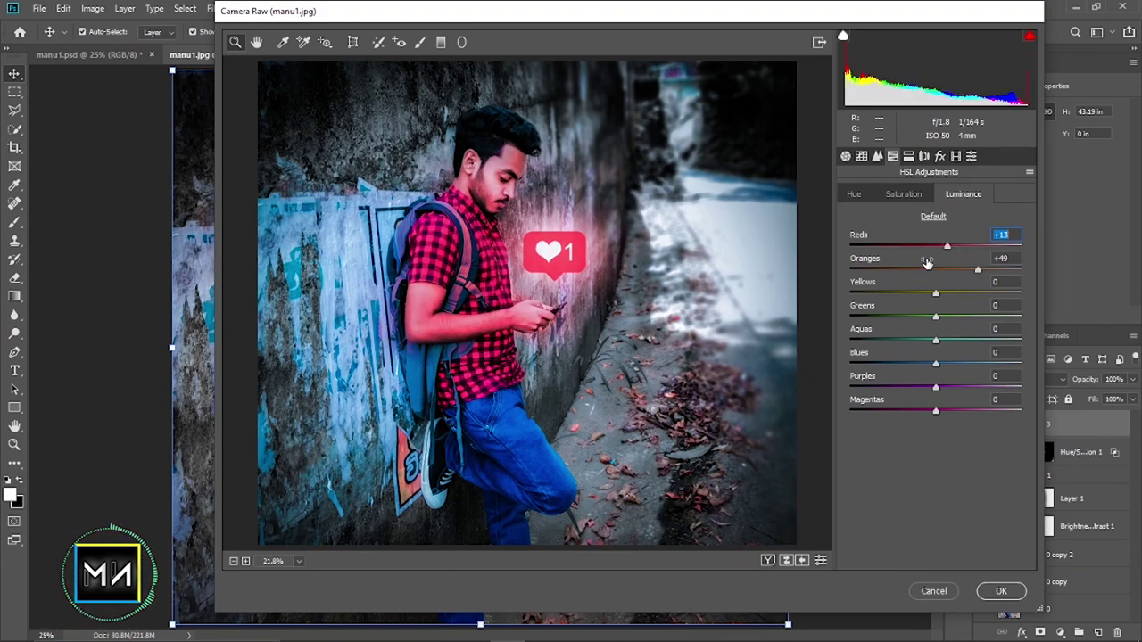
{"action": "left_click", "coordinate": [903, 194]}
{"action": "left_click_drag", "start_coordinate": [936, 247], "coordinate": [930, 248]}
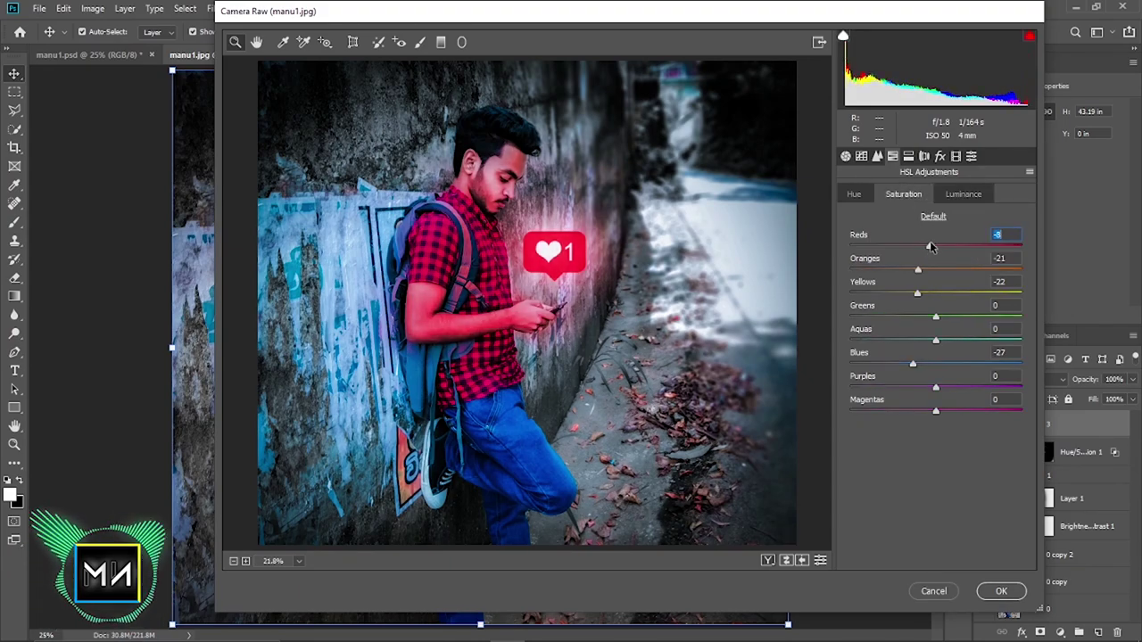
{"action": "left_click", "coordinate": [963, 193]}
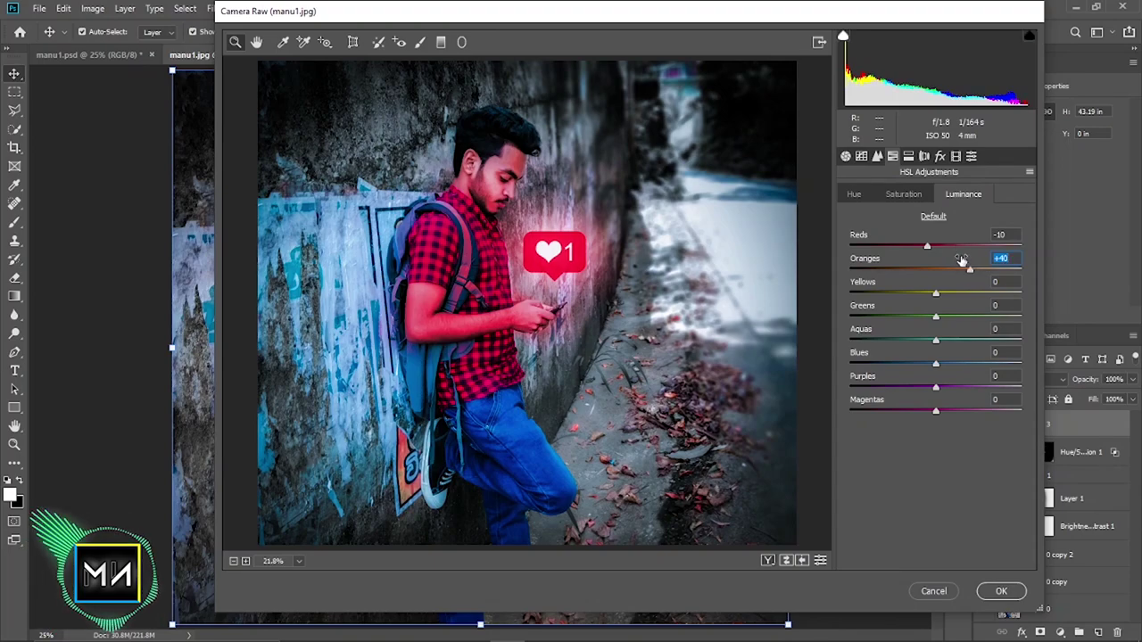
Add a dark vignette (Amount -18, Roundness +28), set Temperature -5, and apply the grade.
{"action": "left_click", "coordinate": [940, 156]}
{"action": "left_click_drag", "start_coordinate": [936, 335], "coordinate": [920, 343]}
{"action": "mouse_move", "coordinate": [936, 389]}
{"action": "left_mouse_down"}
{"action": "mouse_move", "coordinate": [960, 389]}
{"action": "mouse_move", "coordinate": [948, 360]}
{"action": "left_mouse_up"}
{"action": "left_click", "coordinate": [845, 156]}
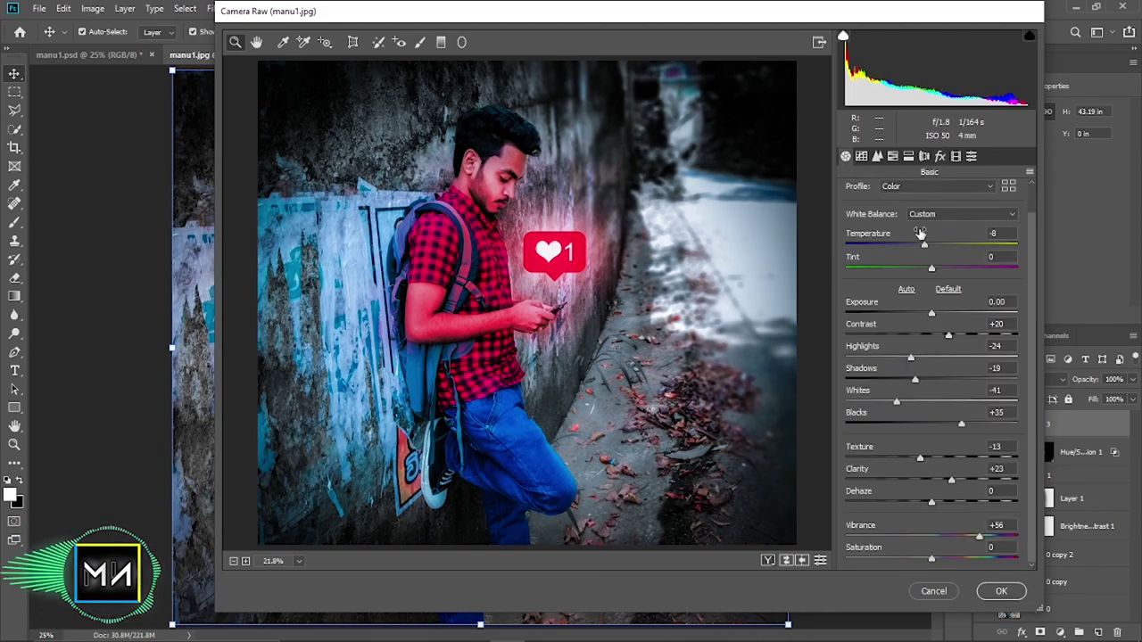
{"action": "left_click_drag", "start_coordinate": [930, 241], "coordinate": [924, 234]}
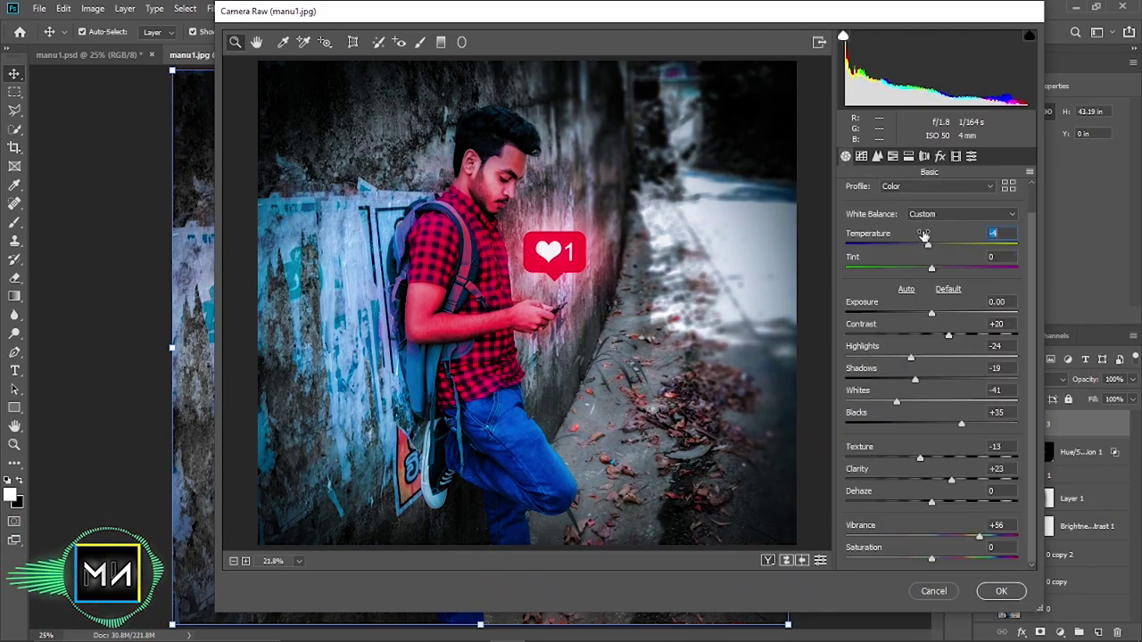
{"action": "left_click", "coordinate": [1000, 592]}
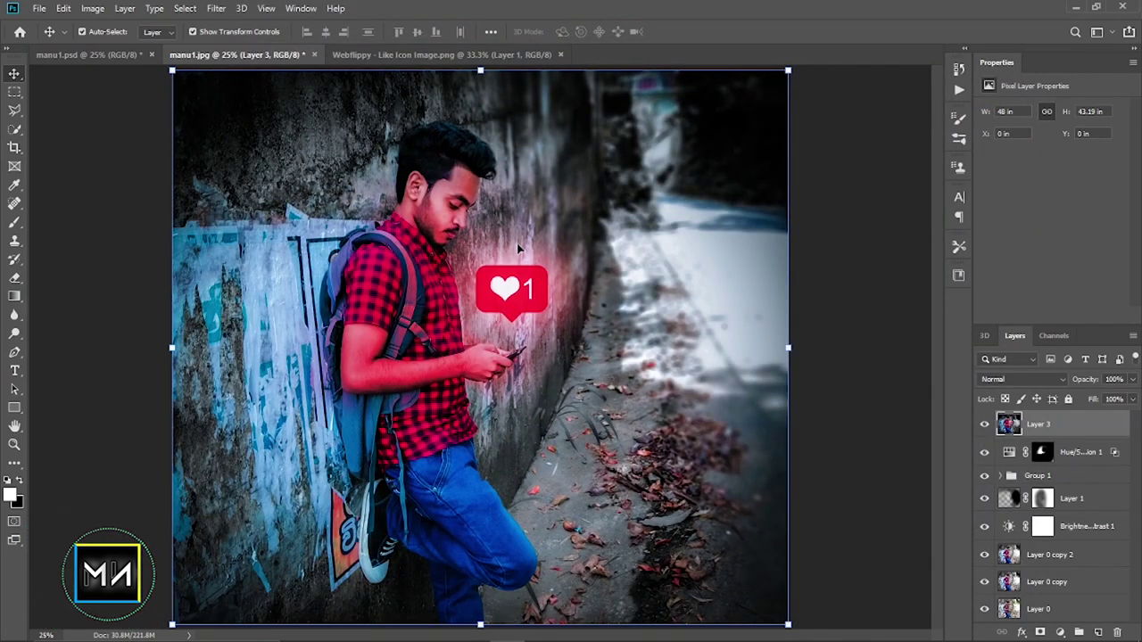
Switch to Full Screen Mode to preview the finished street portrait.
{"action": "key", "text": "f"}
{"action": "key", "text": "f"}
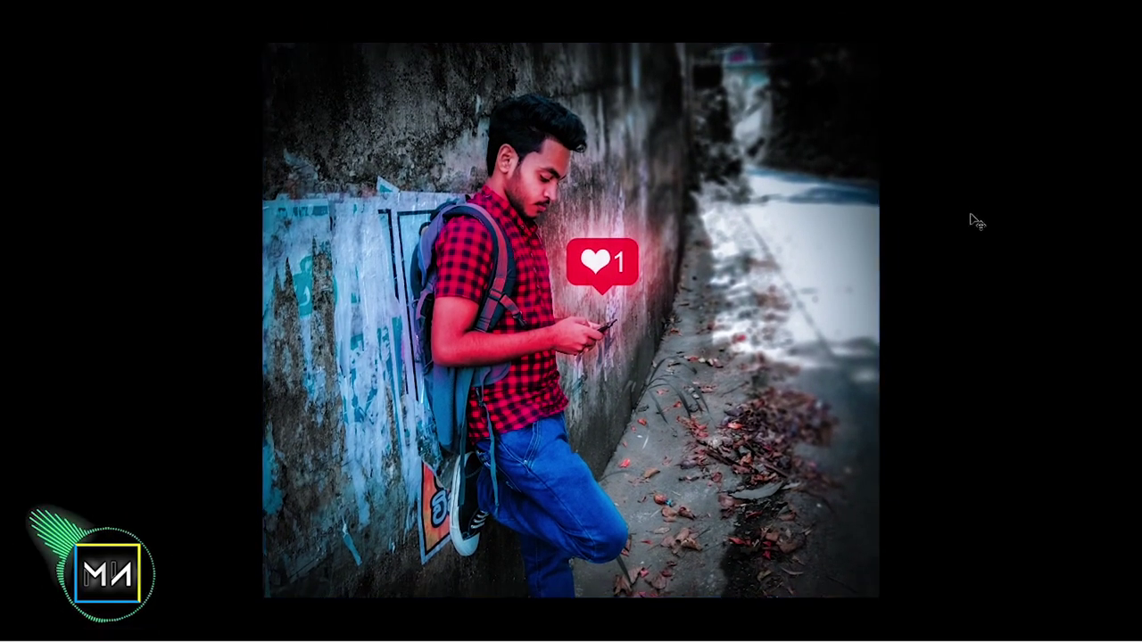